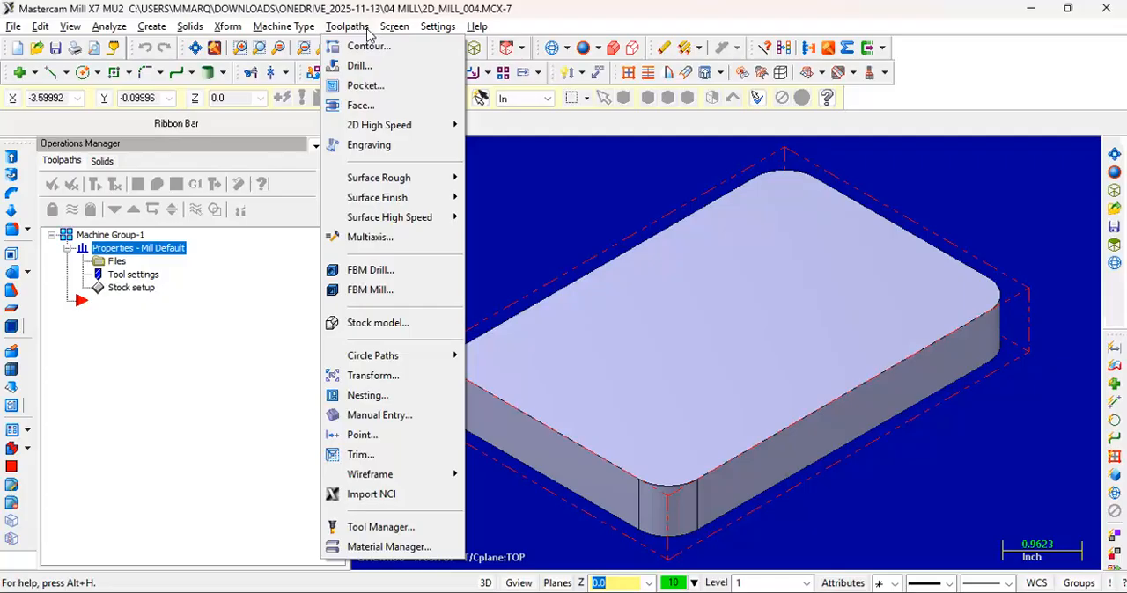
pyautogui.click(516, 15)
pyautogui.click(505, 50)
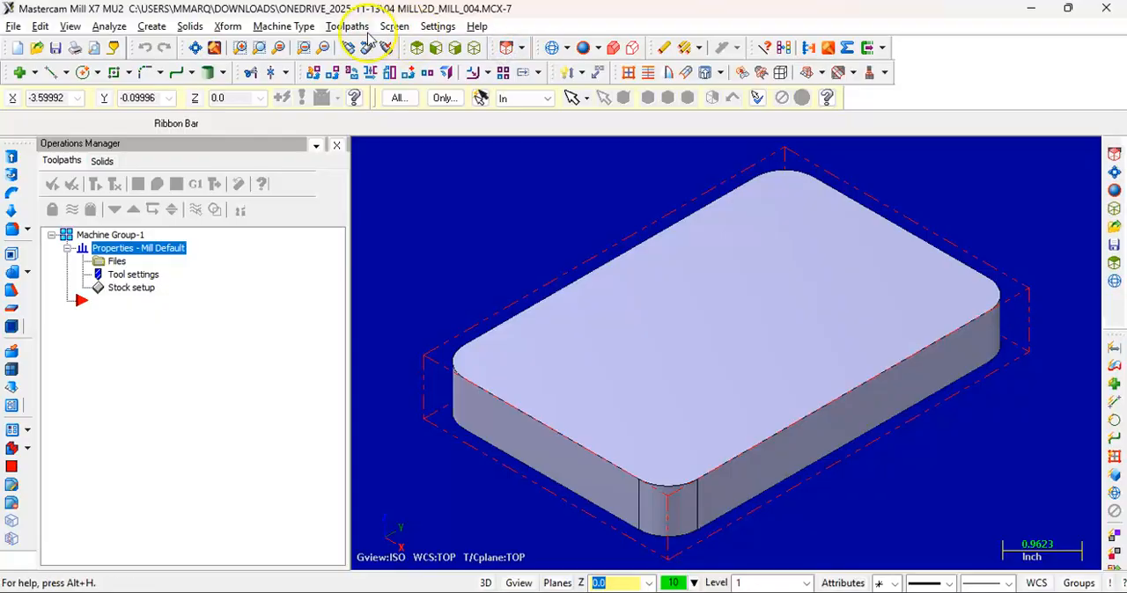
# Start a contour toolpath and switch chaining to solids, with face selection off and edge and loop selection on
pyautogui.click(349, 25)
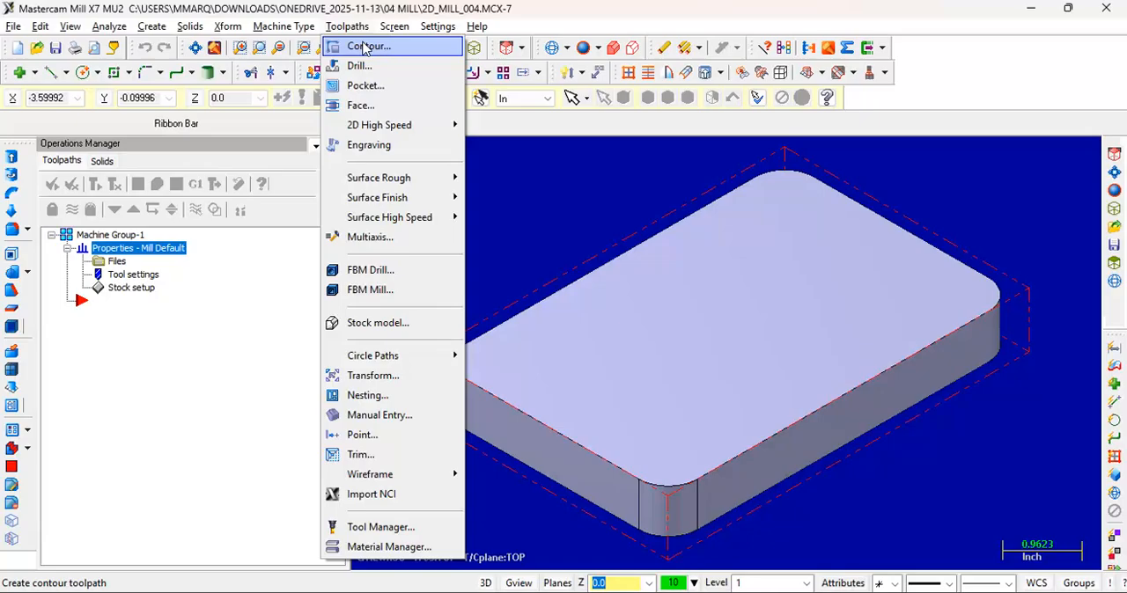
pyautogui.click(364, 47)
pyautogui.click(294, 406)
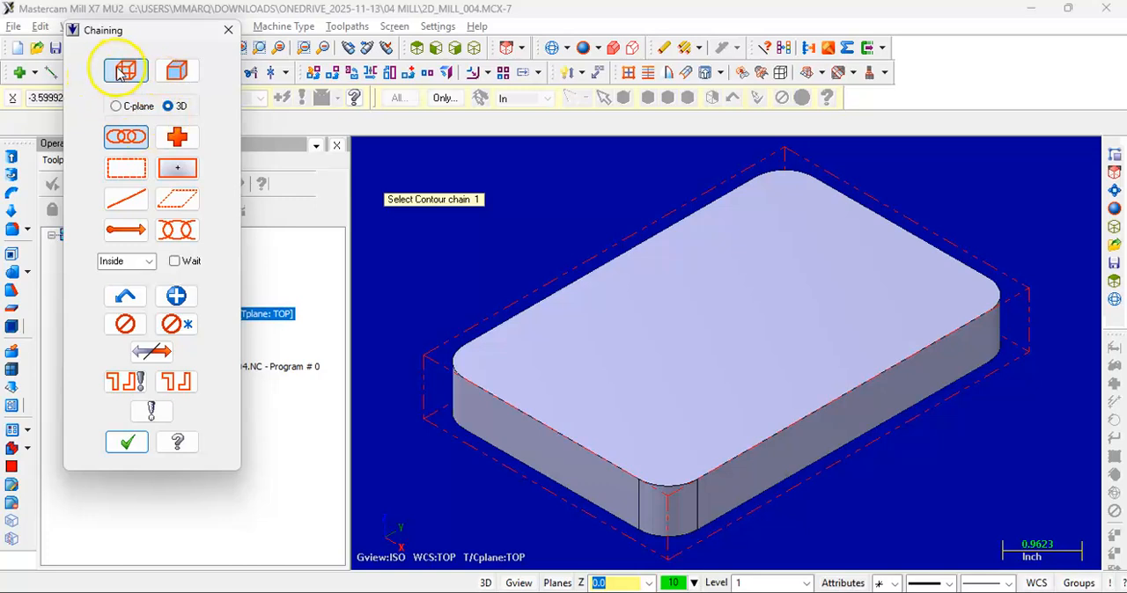
pyautogui.click(176, 70)
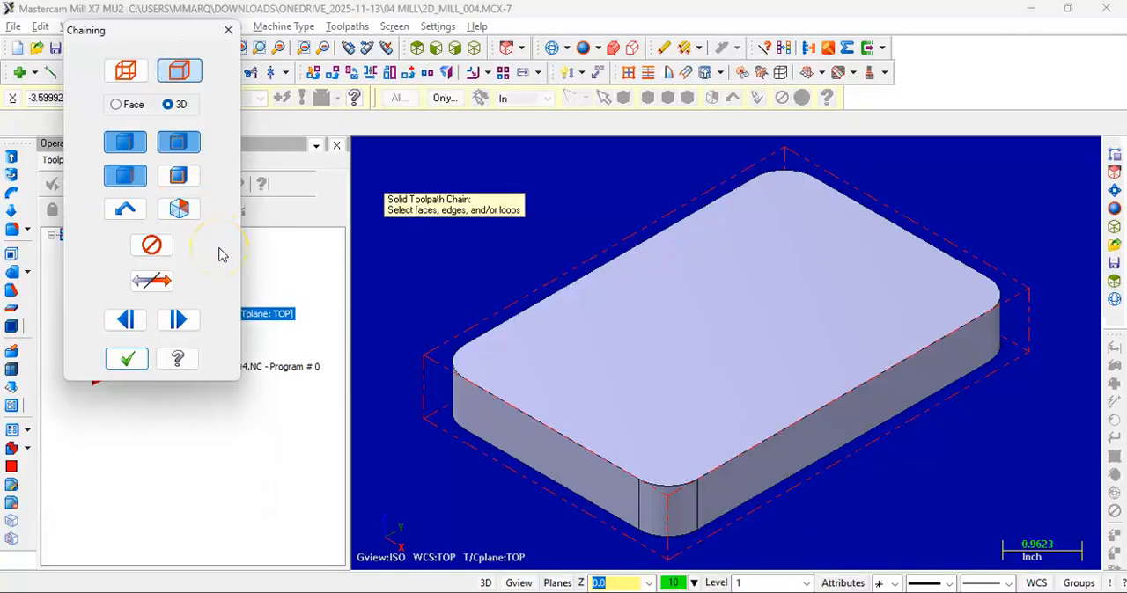
pyautogui.click(596, 357)
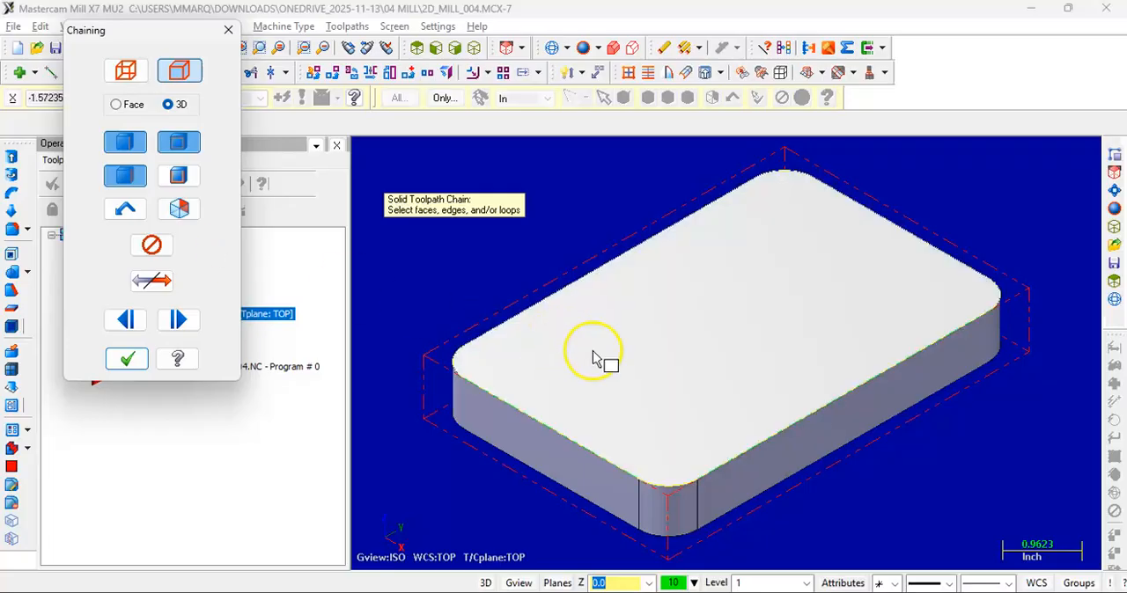
pyautogui.click(129, 178)
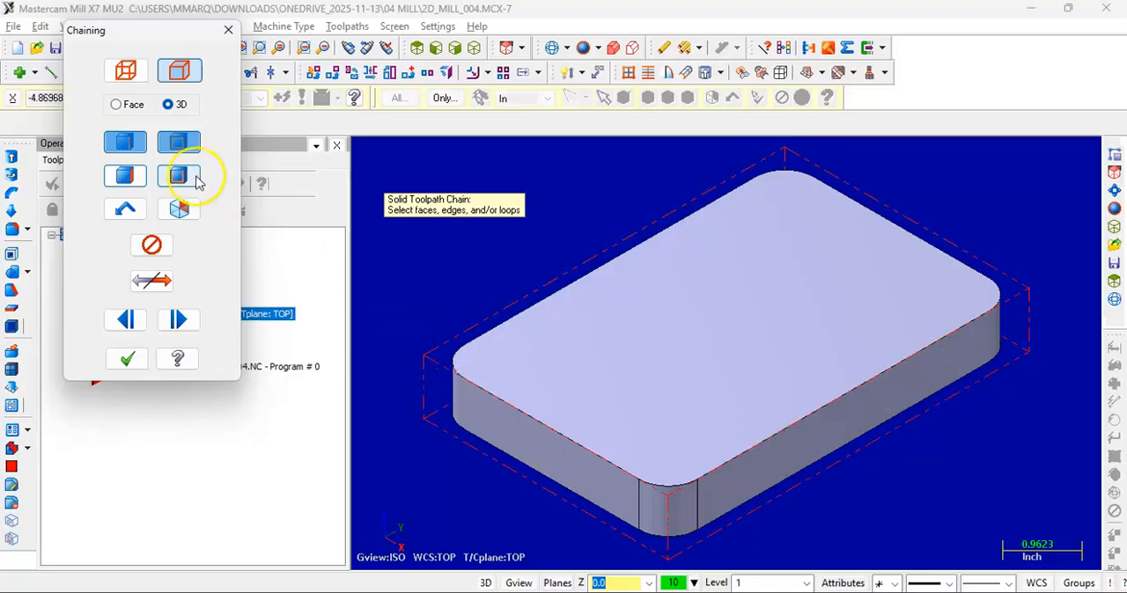
pyautogui.click(132, 150)
pyautogui.click(194, 151)
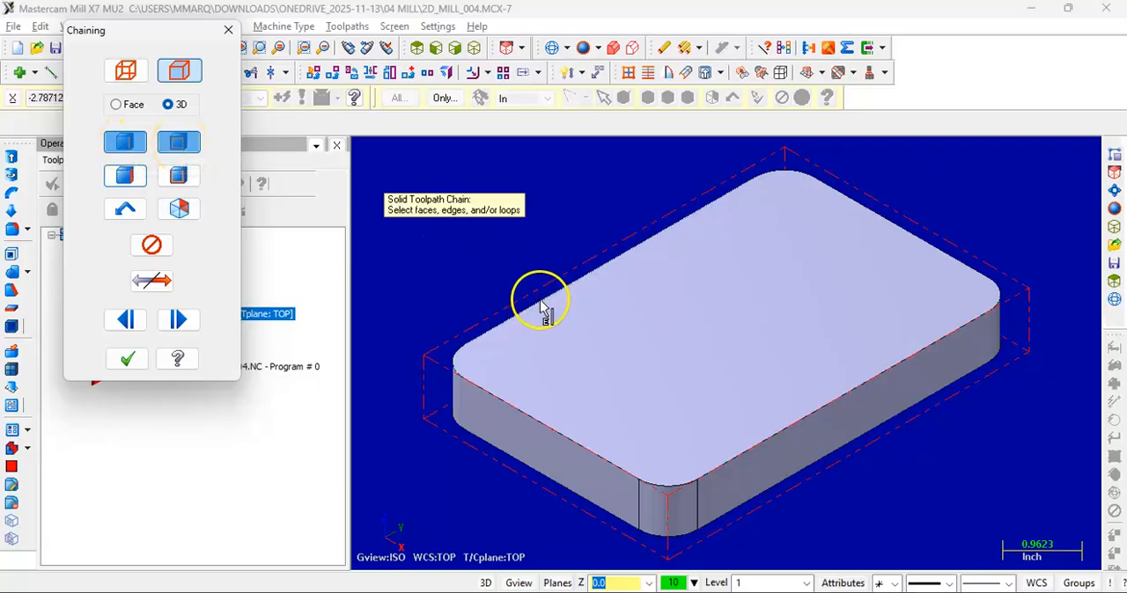
# Chain the outer edge loop of the part's top face, switching the reference face to the top face, and accept the chain
pyautogui.click(494, 337)
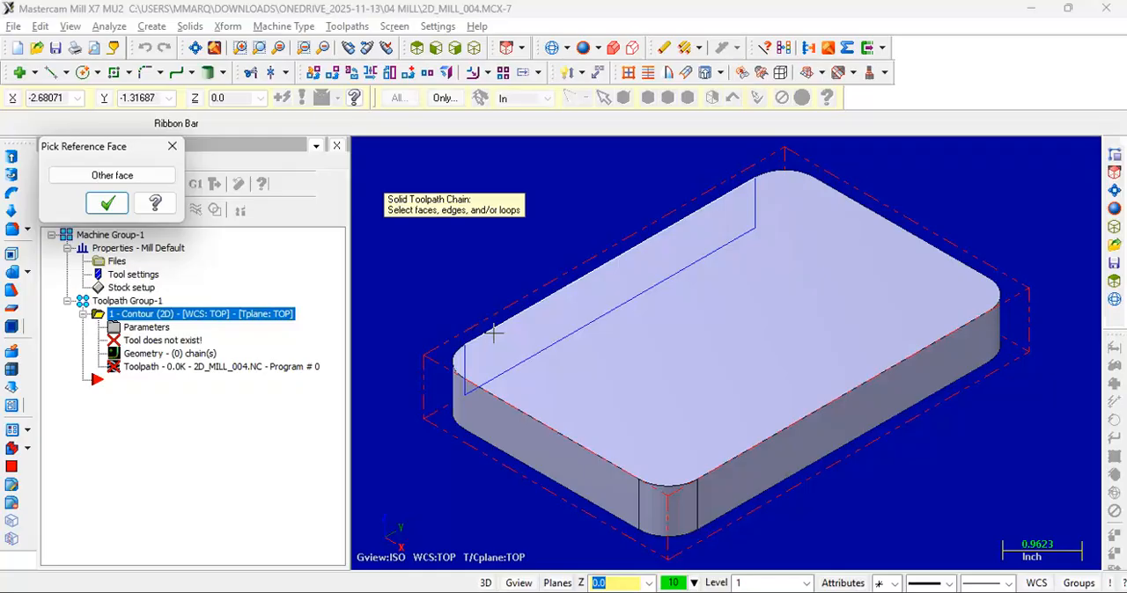
pyautogui.click(549, 269)
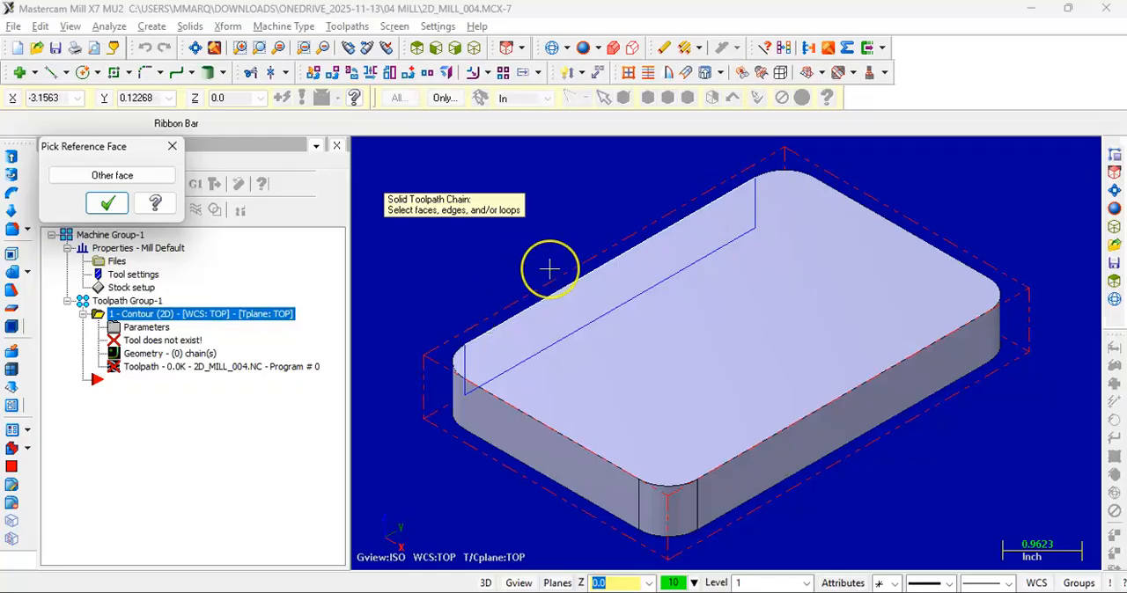
pyautogui.click(610, 297)
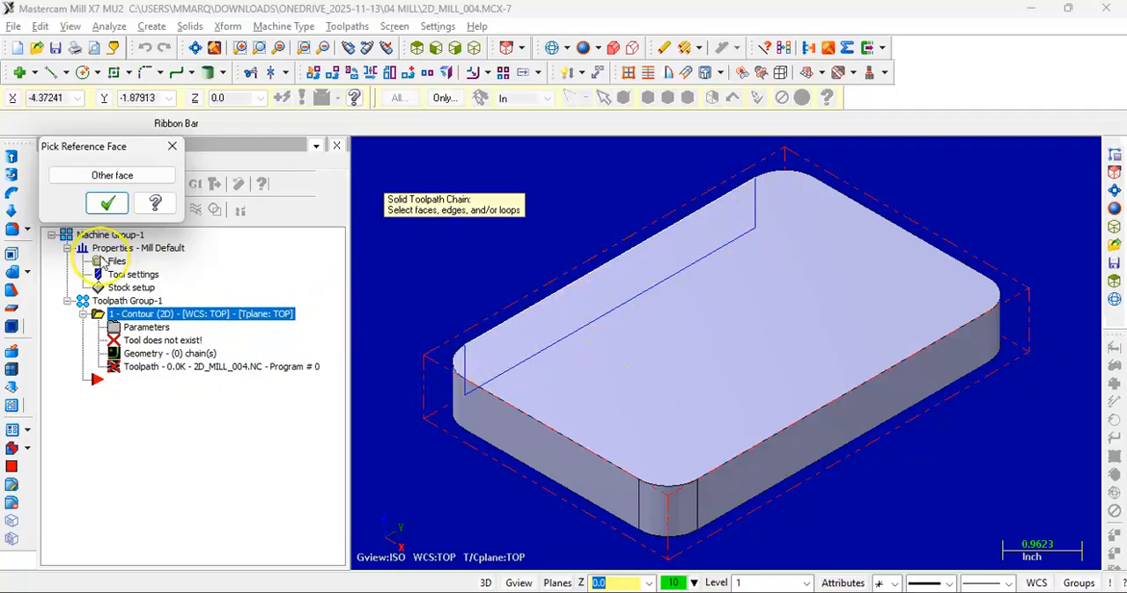
pyautogui.click(107, 176)
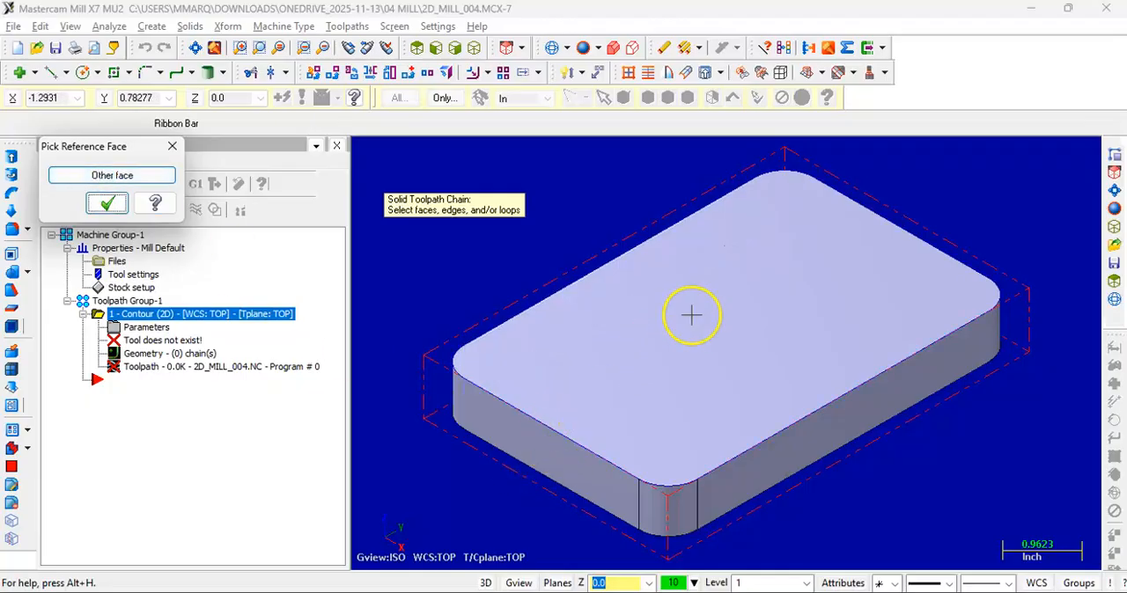
pyautogui.scroll(2, 452, 394)
pyautogui.scroll(-2, 669, 295)
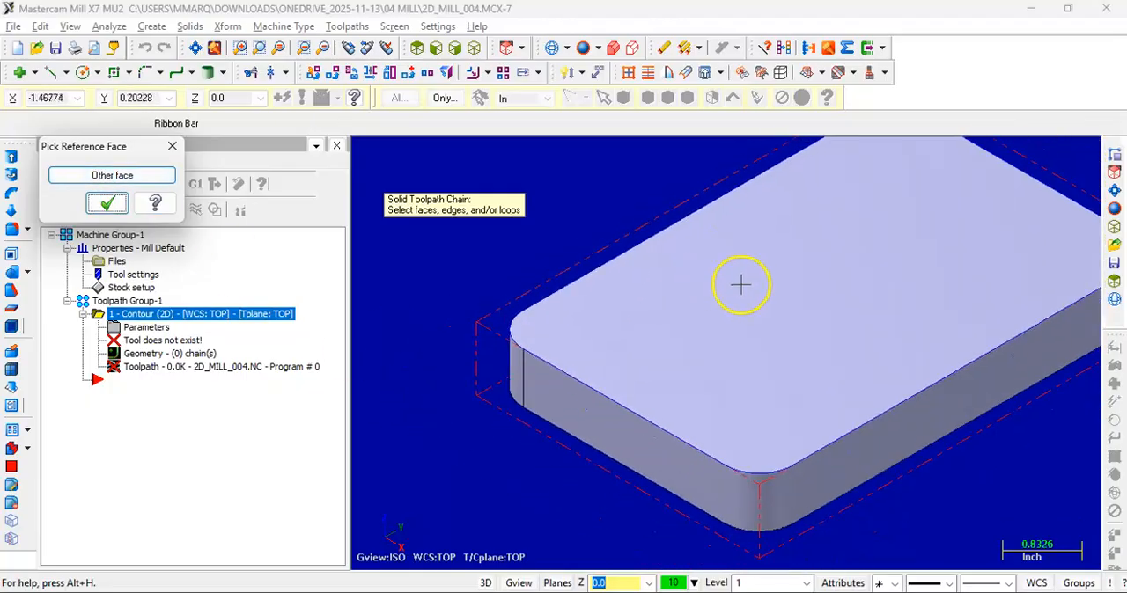
pyautogui.scroll(-1, 868, 284)
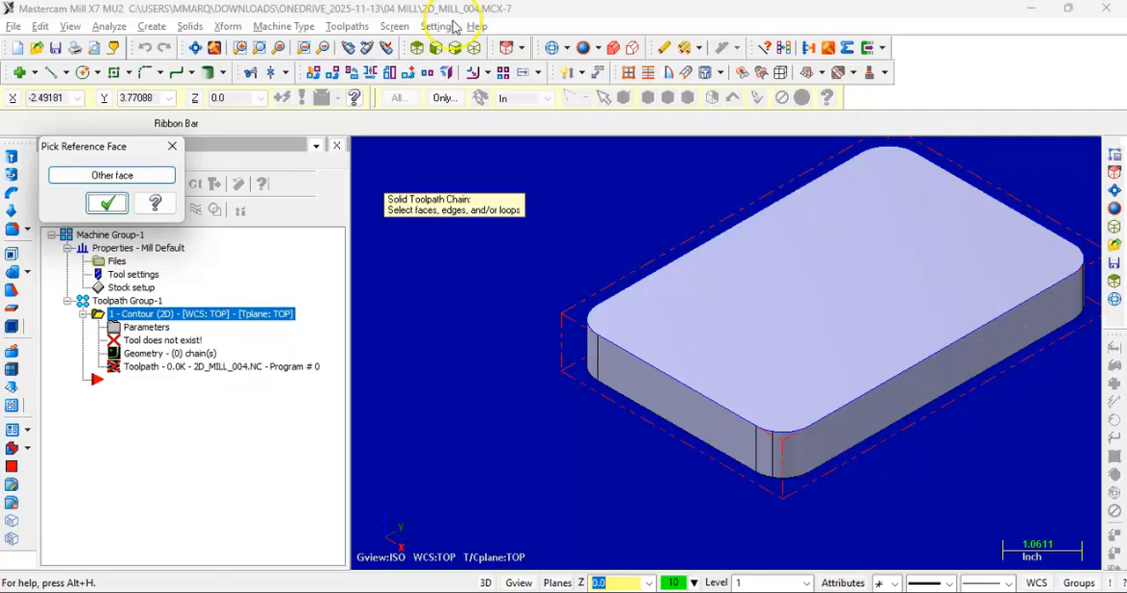
pyautogui.click(196, 47)
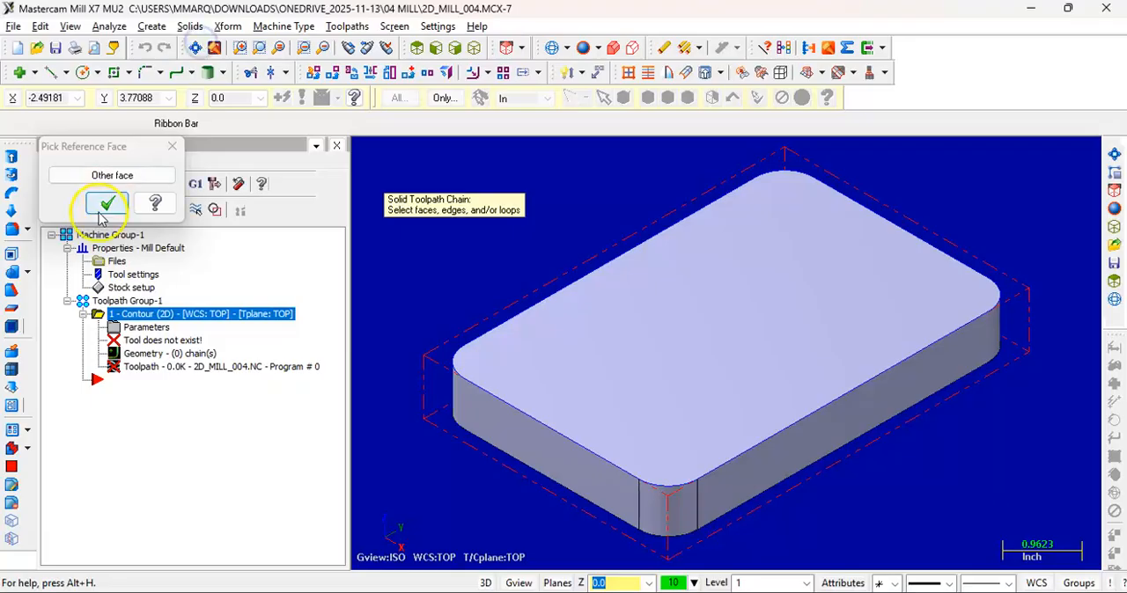
pyautogui.click(107, 204)
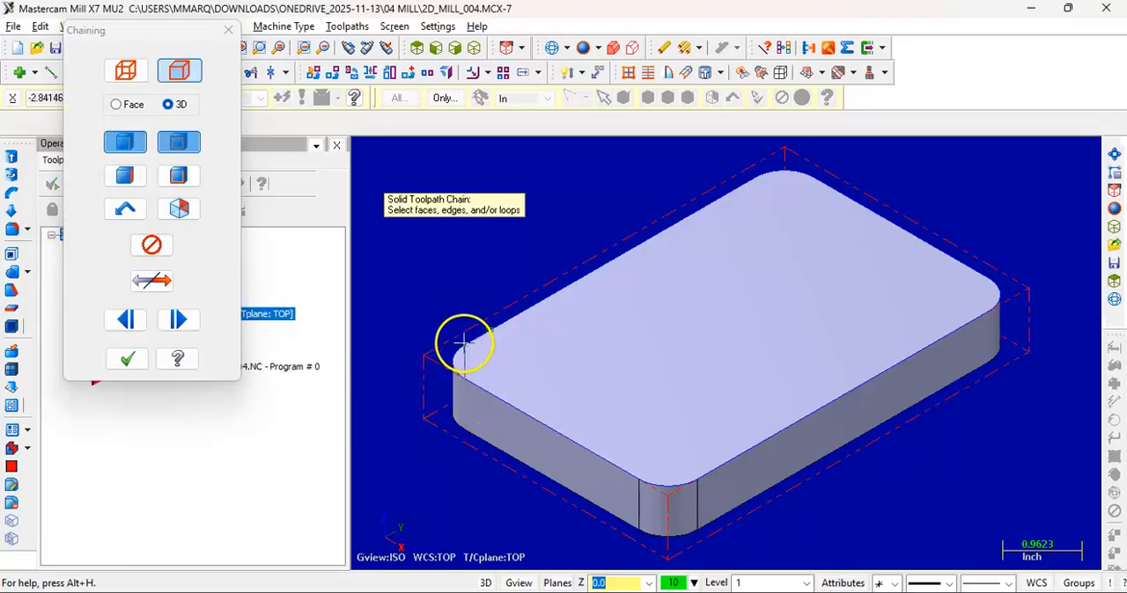
pyautogui.scroll(3, 477, 341)
pyautogui.scroll(-2, 477, 342)
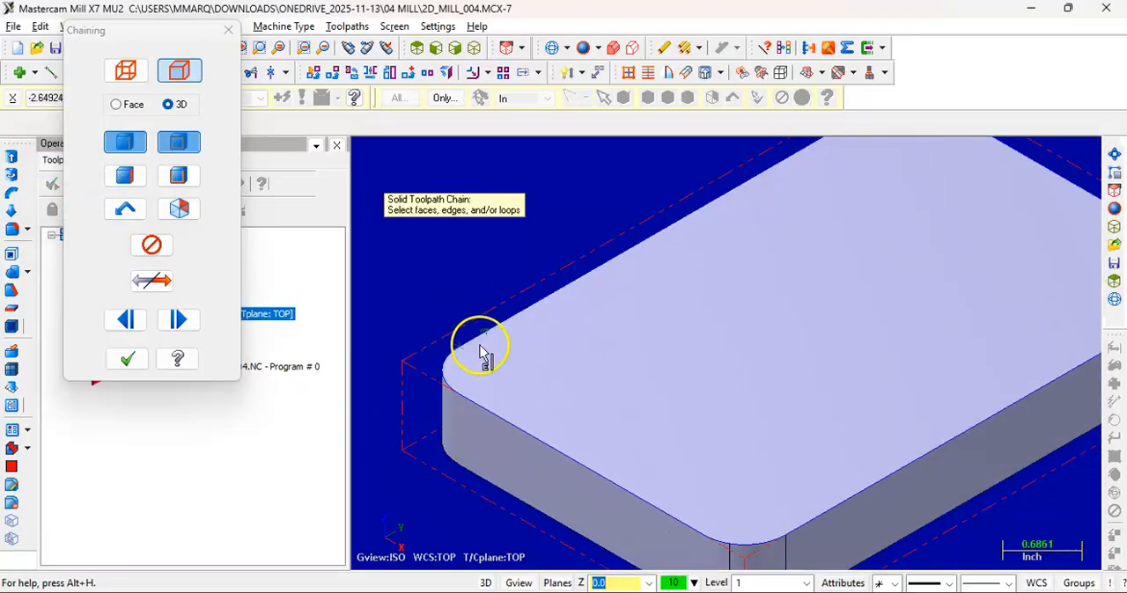
pyautogui.scroll(-2, 473, 352)
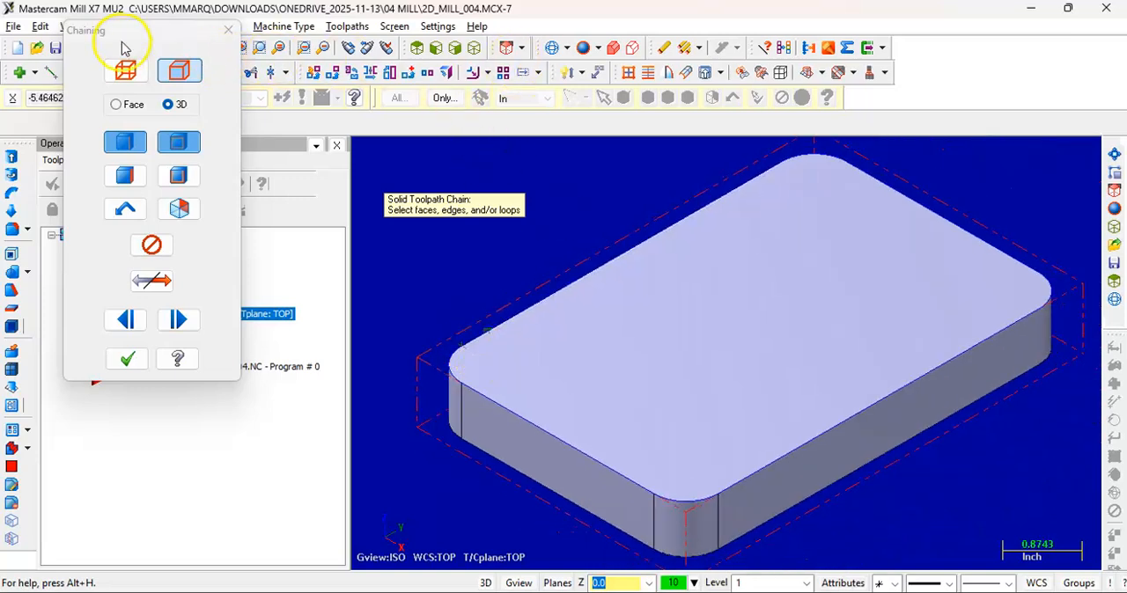
pyautogui.moveTo(121, 39); pyautogui.dragTo(115, 109)
pyautogui.click(194, 47)
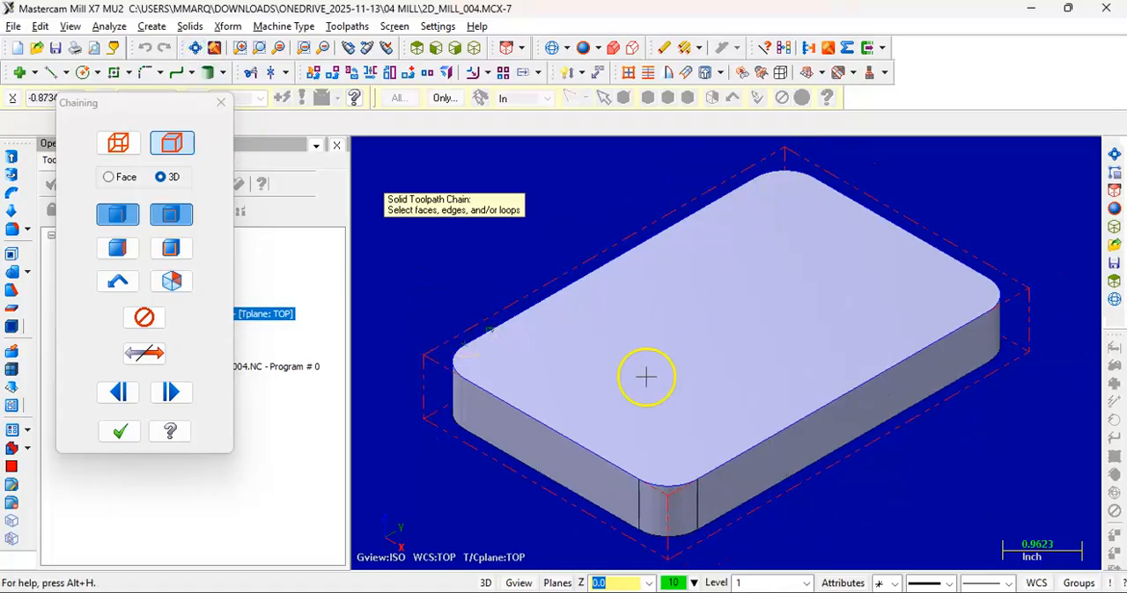
pyautogui.click(123, 433)
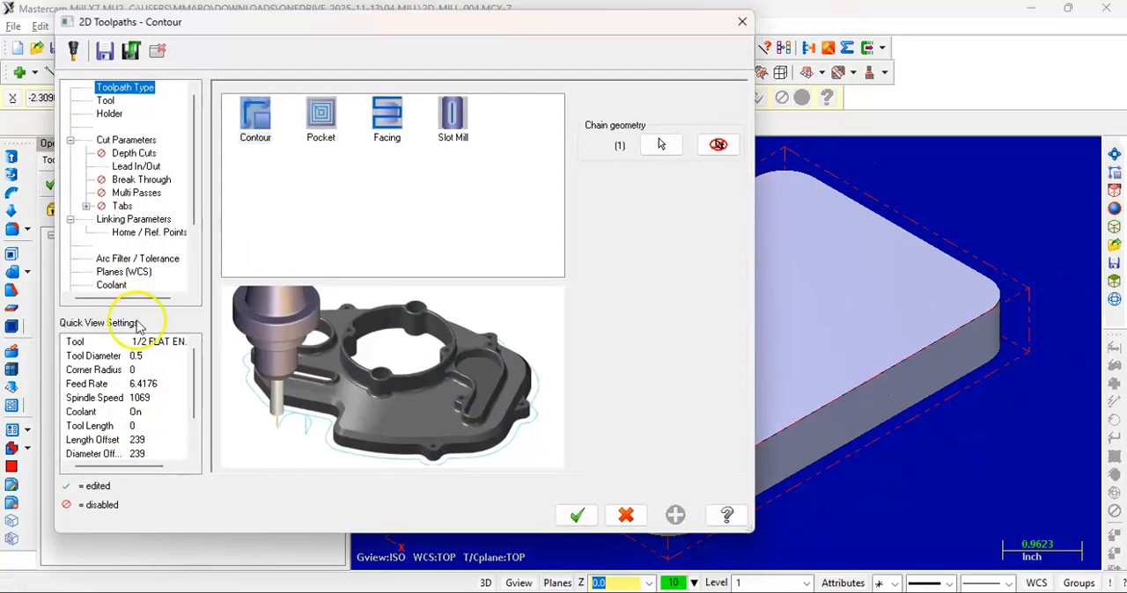
# Choose the 1 inch flat endmill, tool 243, from the tool library for the contour toolpath
pyautogui.click(106, 99)
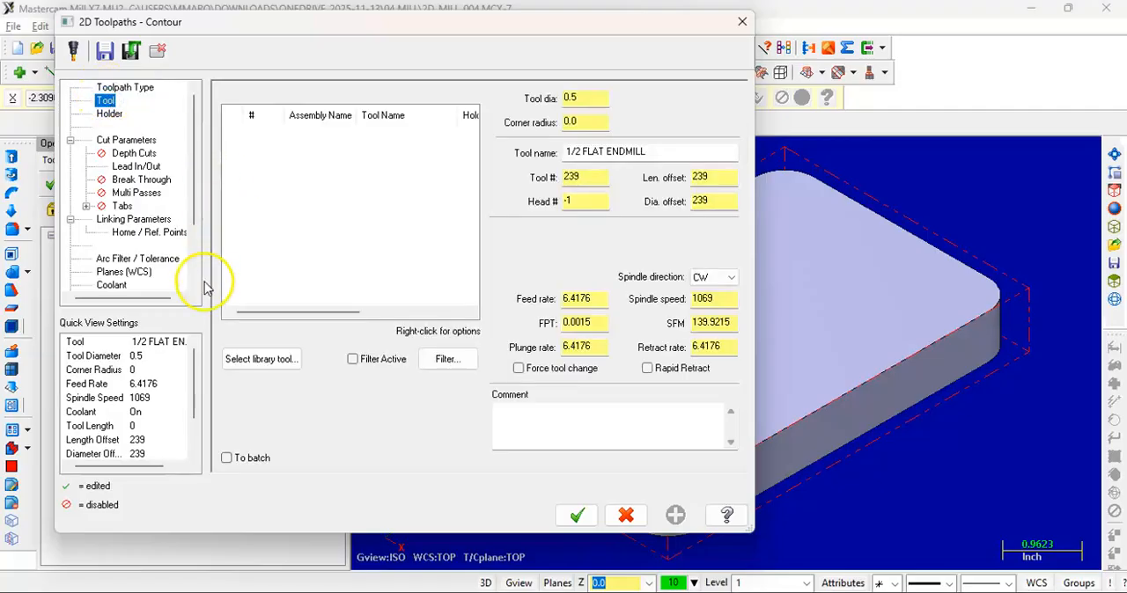
pyautogui.click(255, 360)
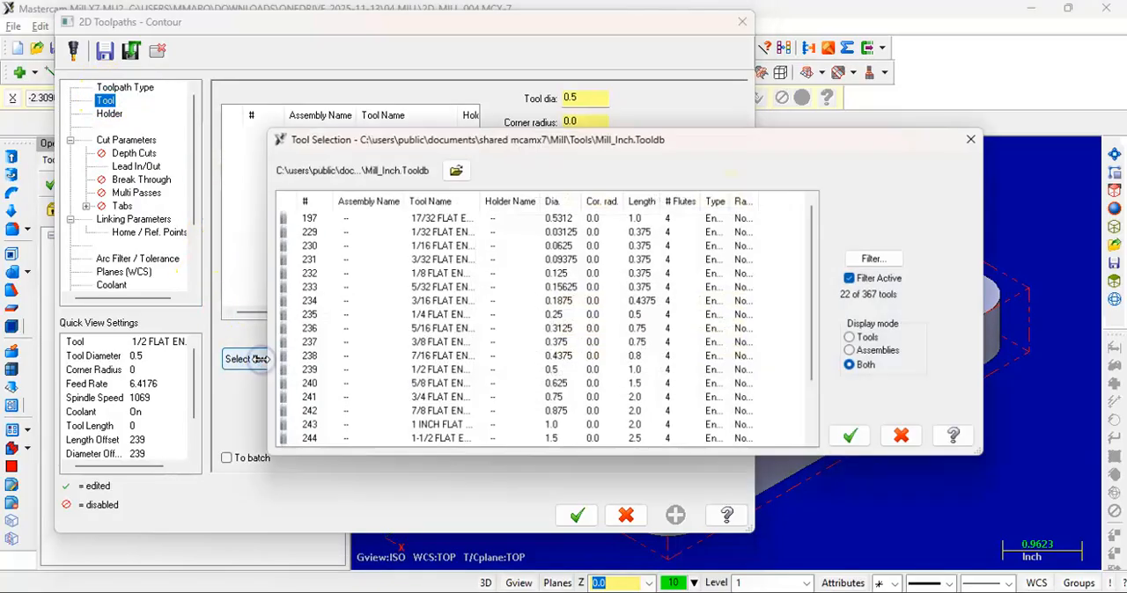
pyautogui.click(878, 258)
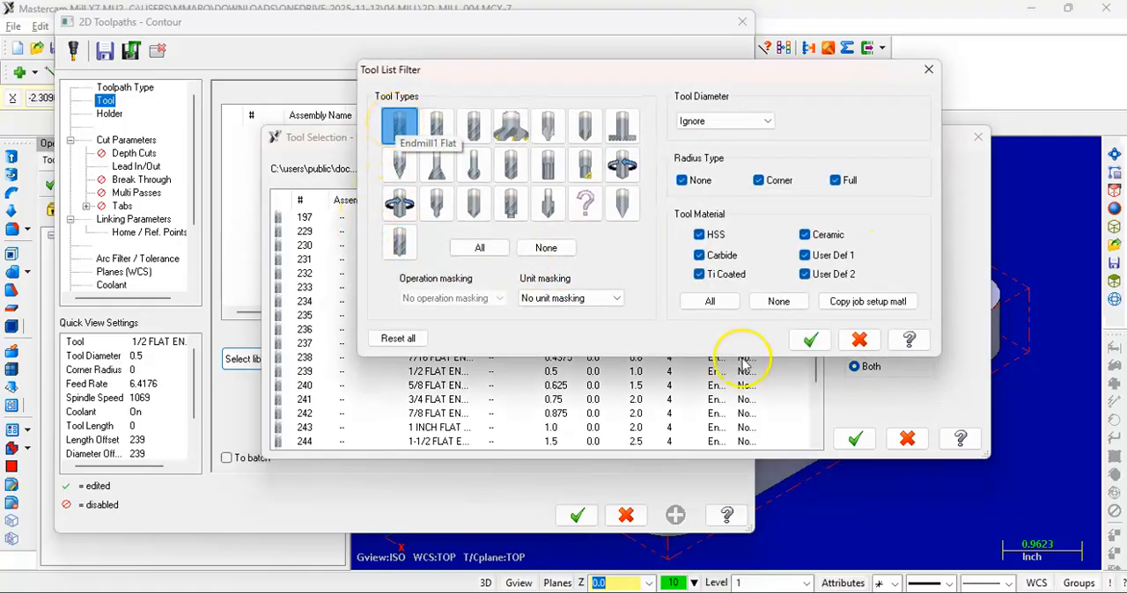
pyautogui.click(810, 340)
pyautogui.scroll(-1, 536, 377)
pyautogui.click(554, 388)
pyautogui.click(855, 438)
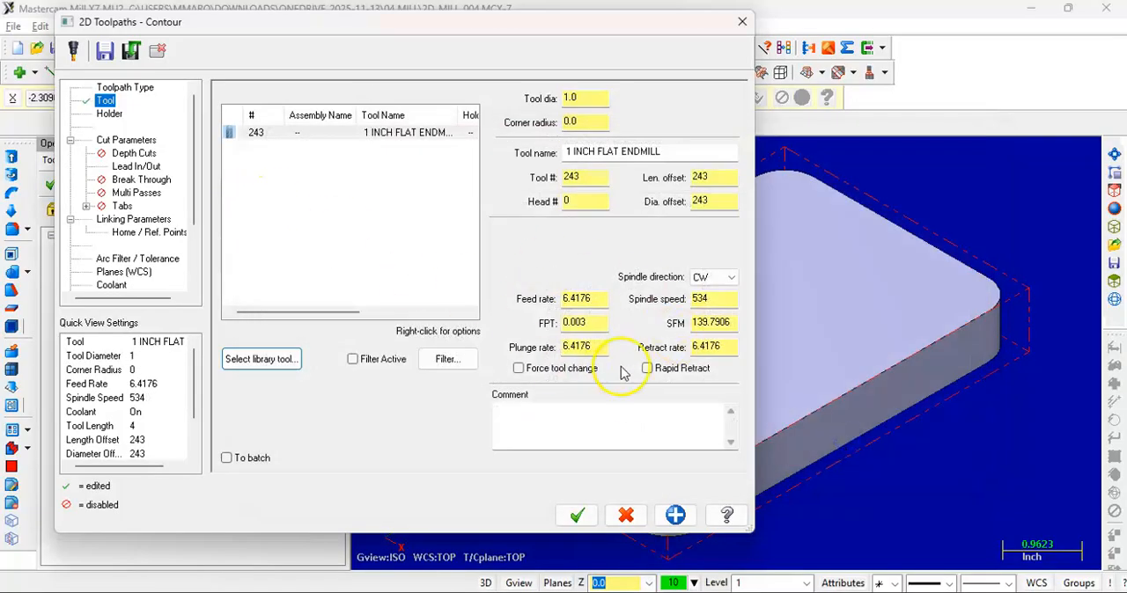
# Set the incremental cutting depth to -0.75 by picking the lower end of the part's vertical corner edge
pyautogui.click(132, 218)
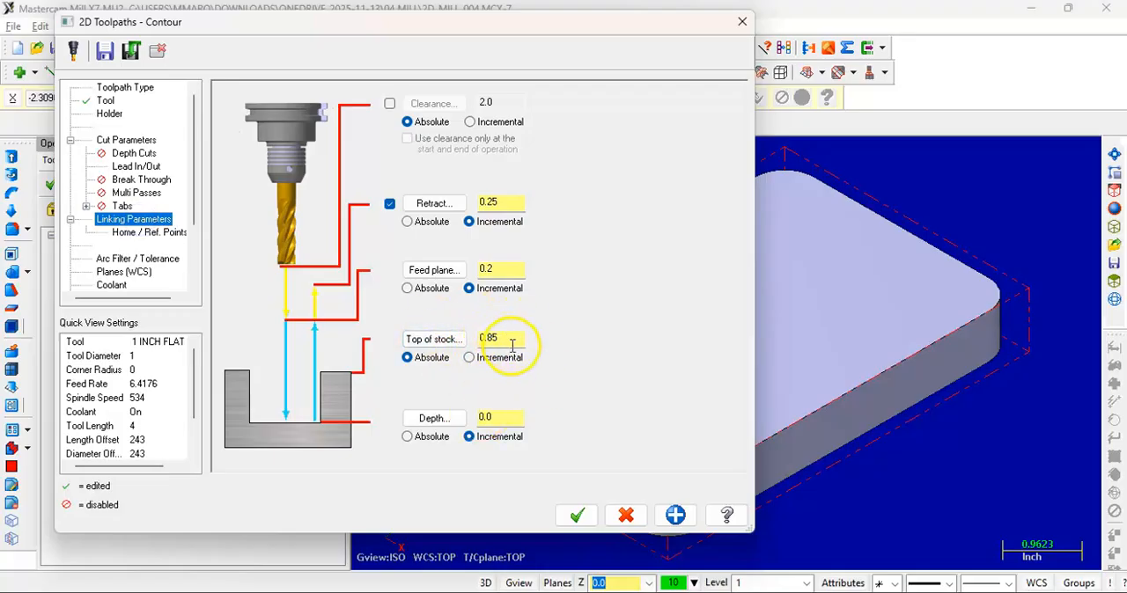
pyautogui.click(437, 420)
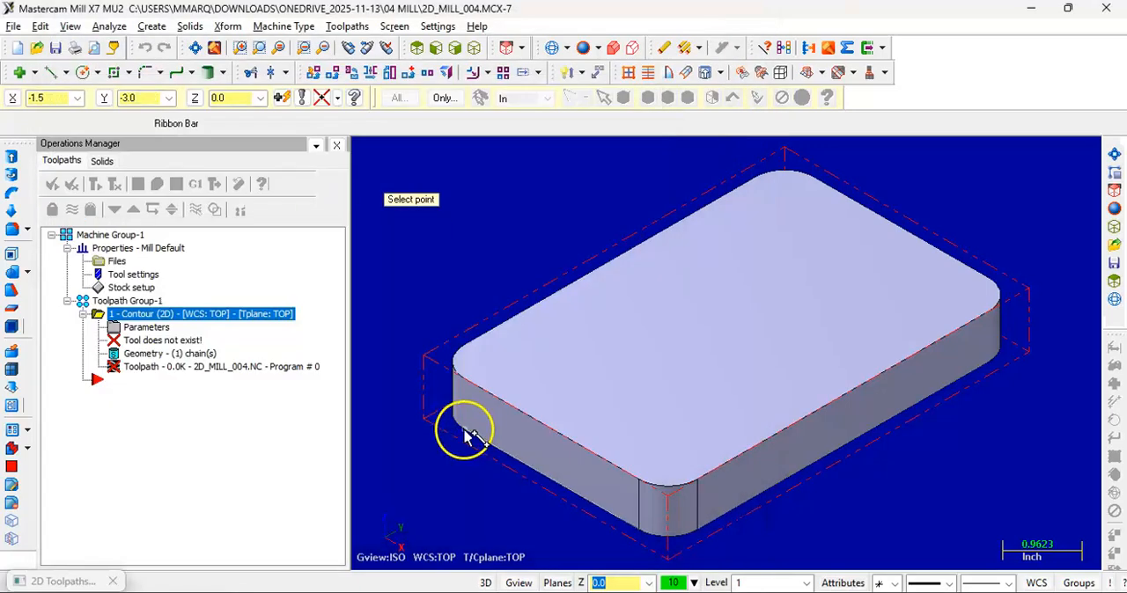
pyautogui.scroll(2, 467, 463)
pyautogui.scroll(2, 468, 463)
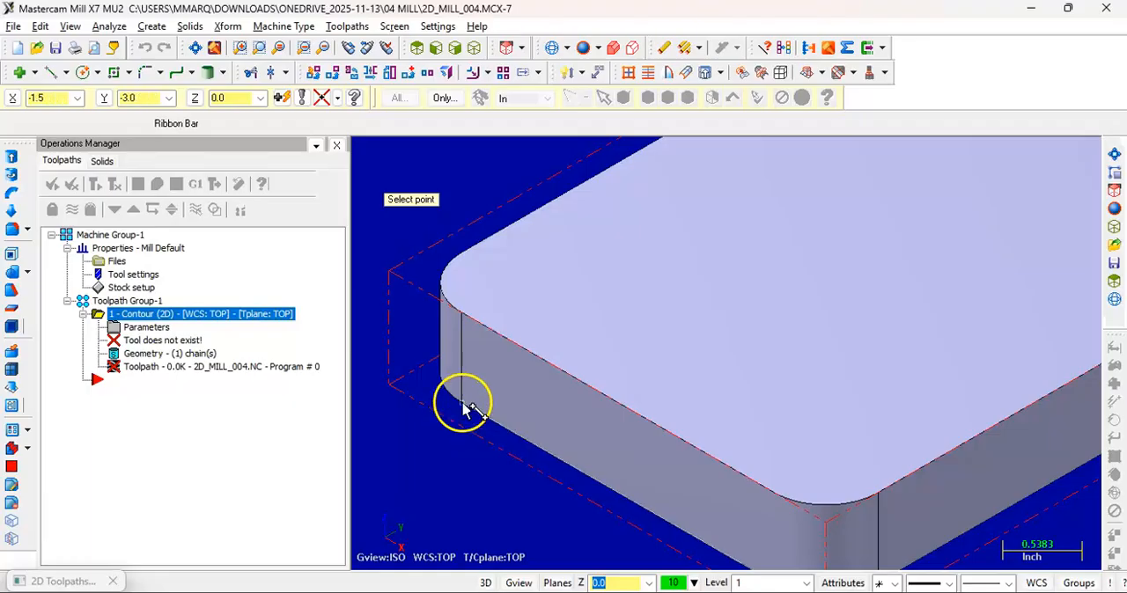
pyautogui.click(464, 405)
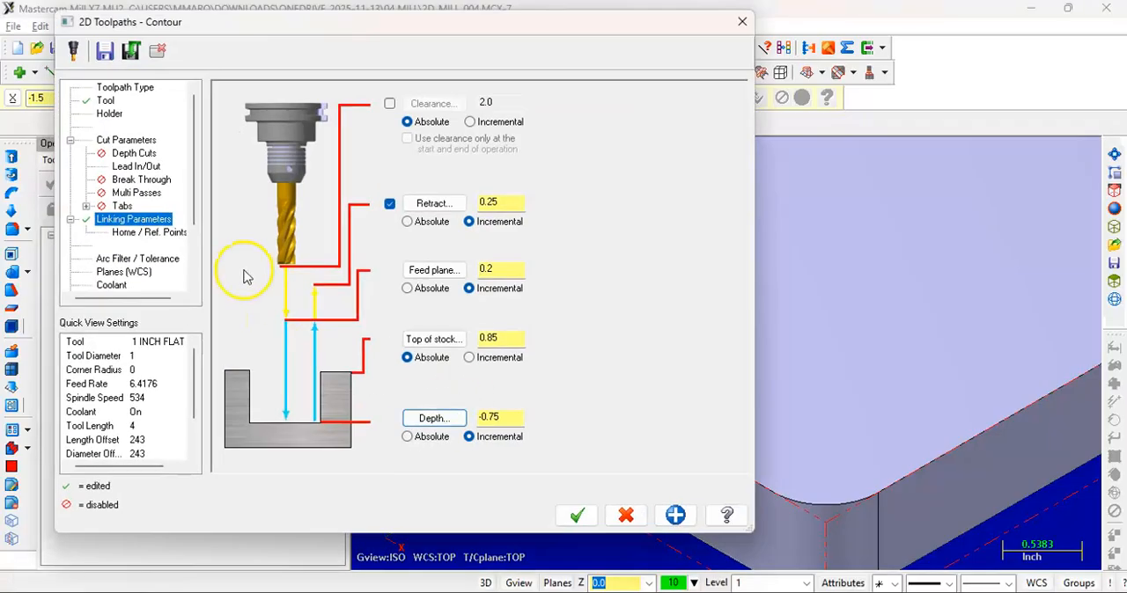
# Review the cut parameters and the lead in/out settings, and accept the parameters to generate the contour toolpath
pyautogui.click(126, 140)
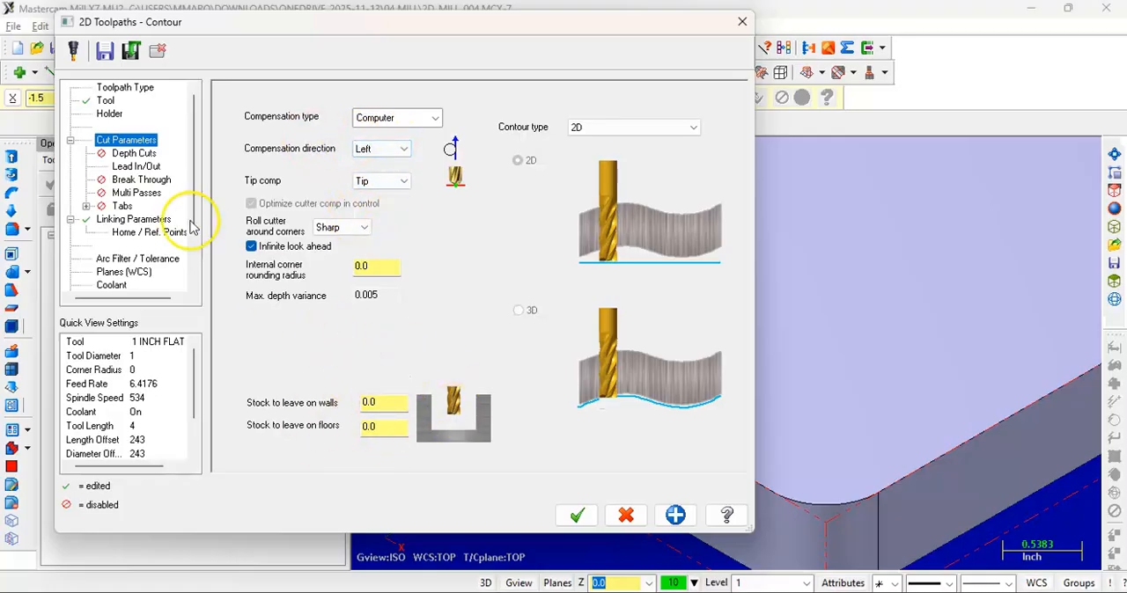
pyautogui.click(141, 167)
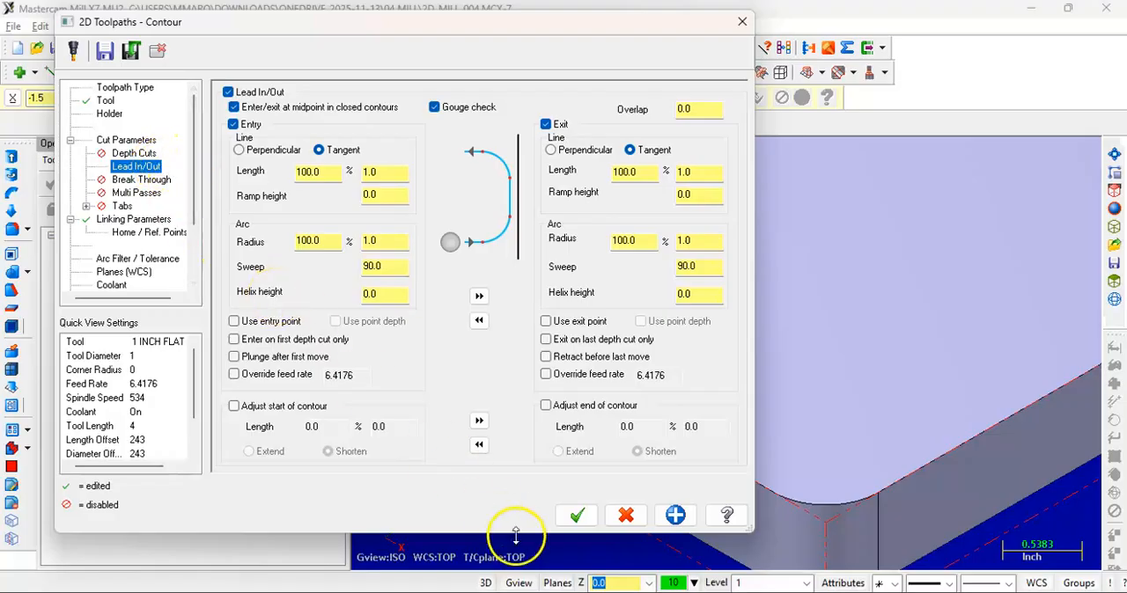
pyautogui.click(577, 515)
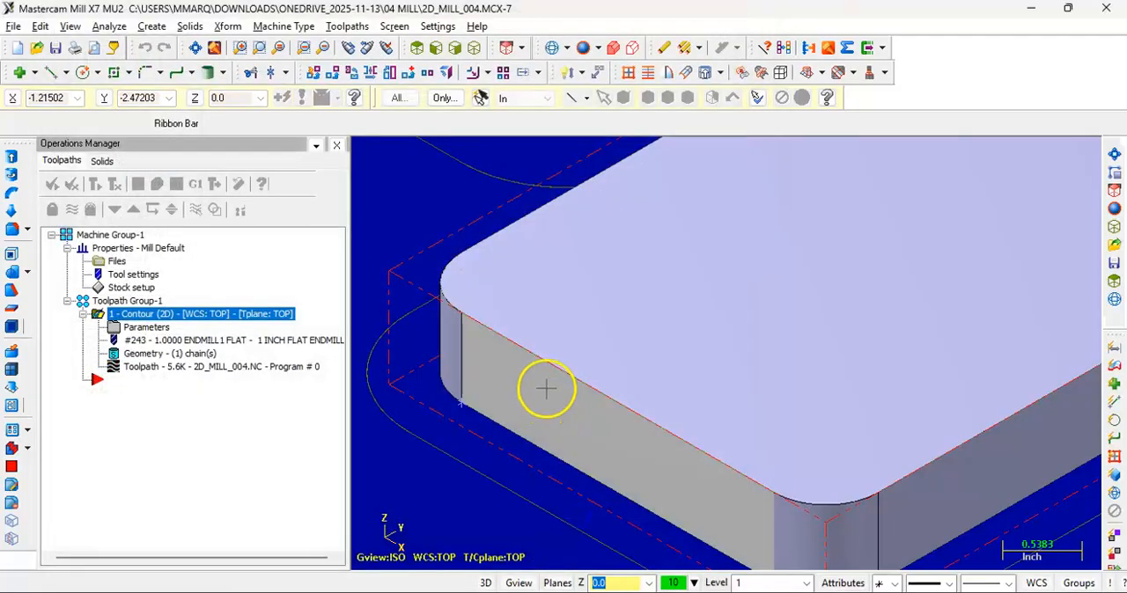
# Enable depth cuts for the contour toolpath and set the max rough step to 0.3
pyautogui.scroll(-5, 549, 392)
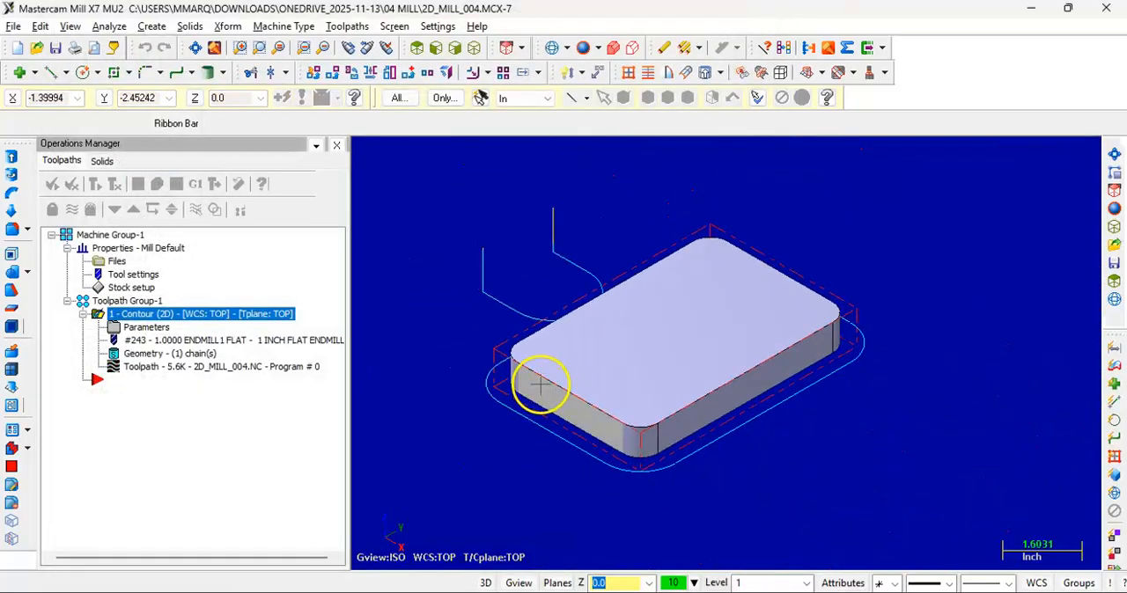
pyautogui.scroll(2, 539, 379)
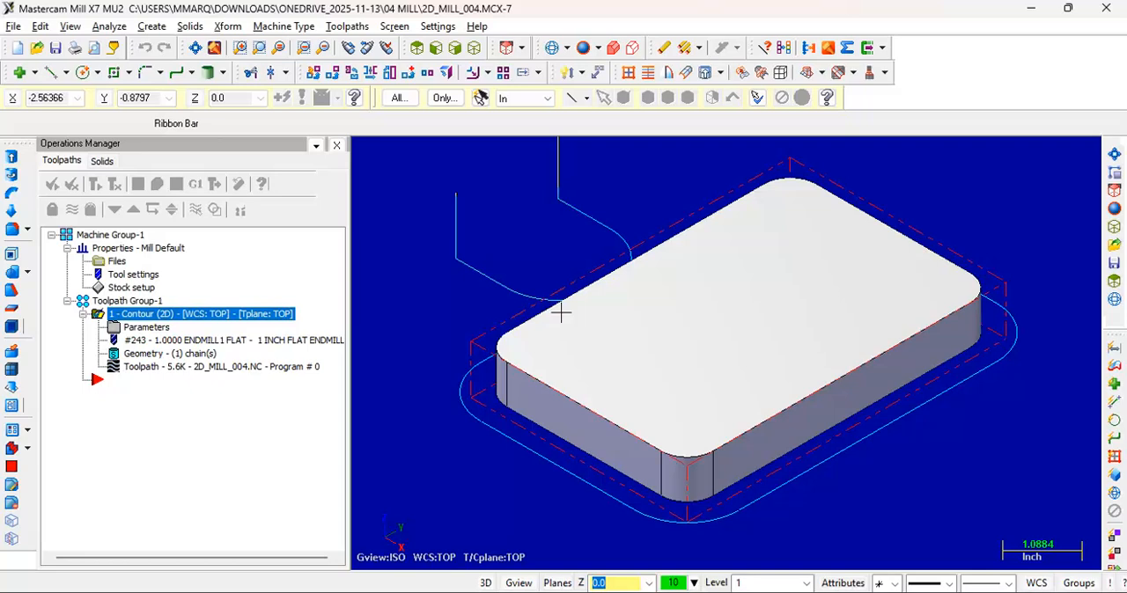
pyautogui.moveTo(587, 344)
pyautogui.mouseDown(button='middle')
pyautogui.moveTo(591, 290)
pyautogui.moveTo(601, 327)
pyautogui.moveTo(574, 335)
pyautogui.mouseUp(button='middle')
pyautogui.moveTo(643, 337); pyautogui.dragTo(726, 330, button='middle')
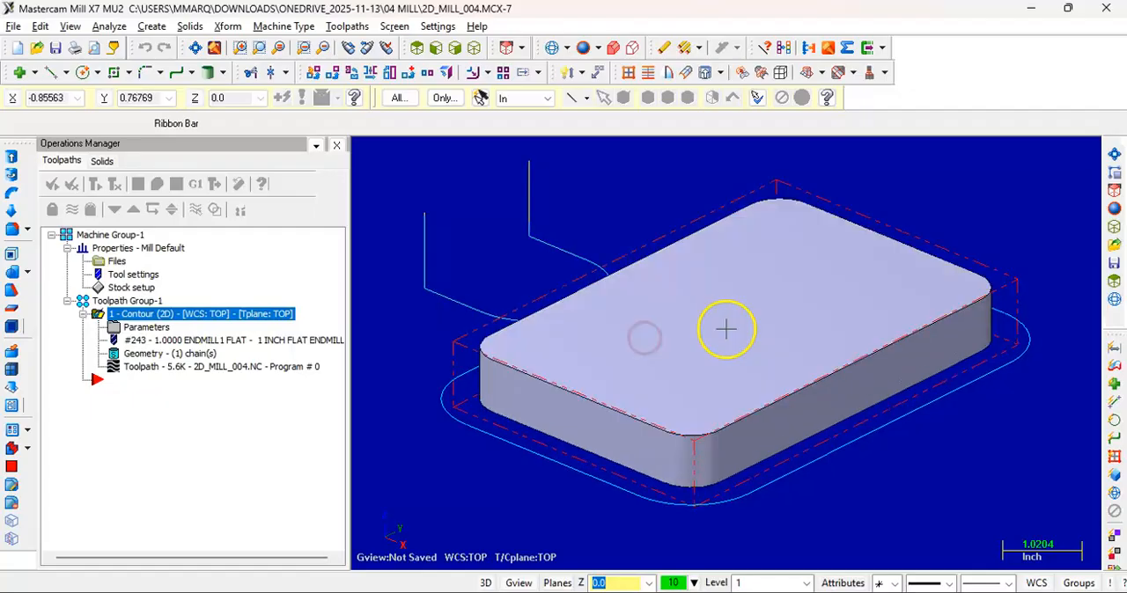
pyautogui.click(150, 327)
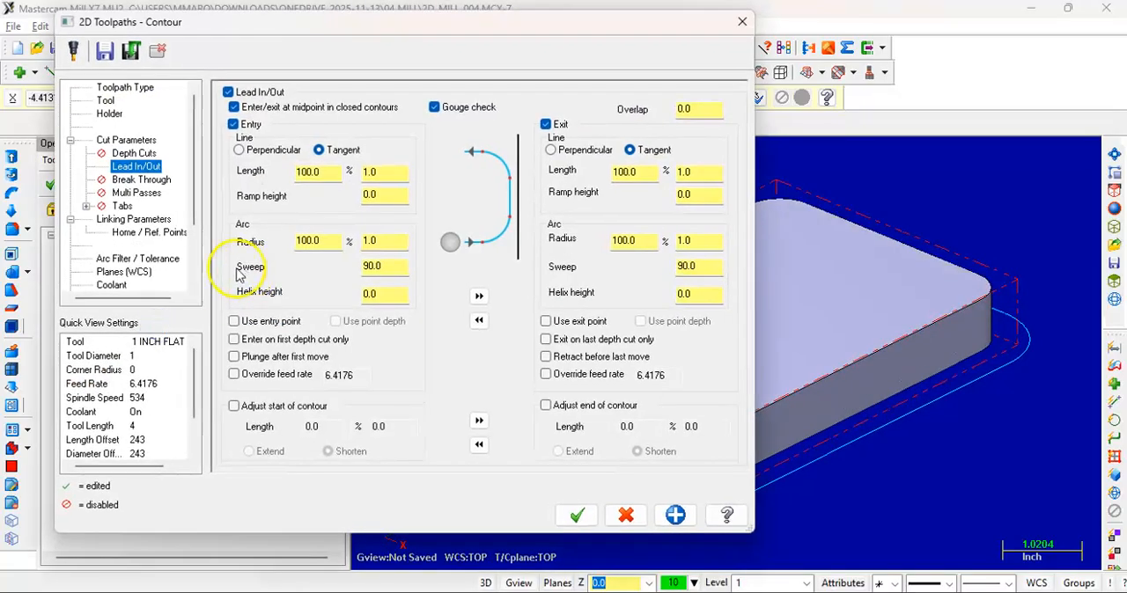
pyautogui.click(134, 154)
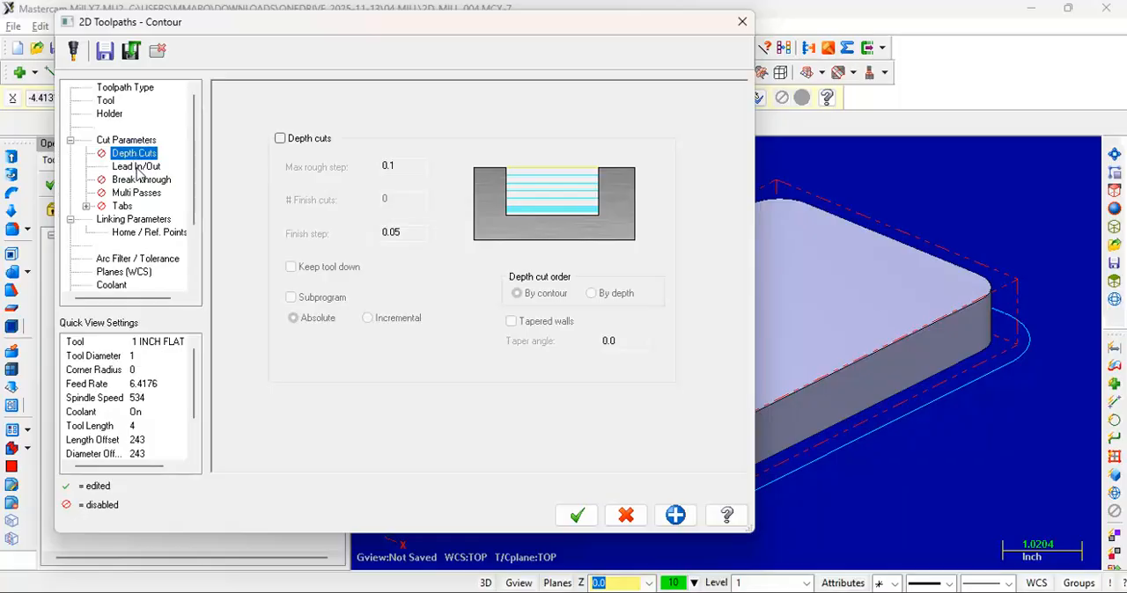
pyautogui.click(282, 141)
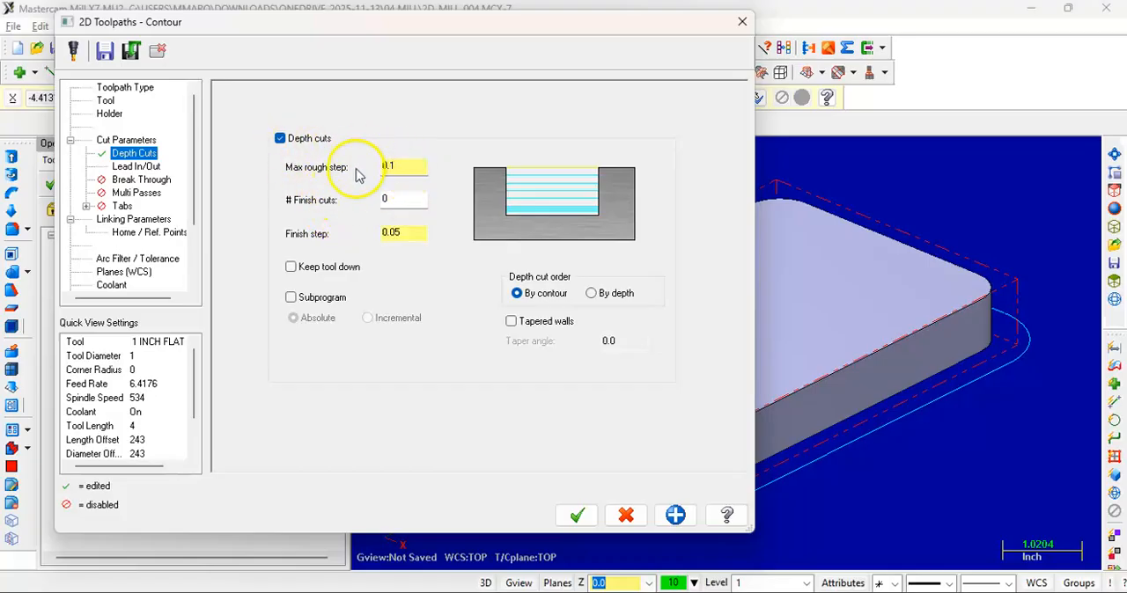
pyautogui.click(410, 167)
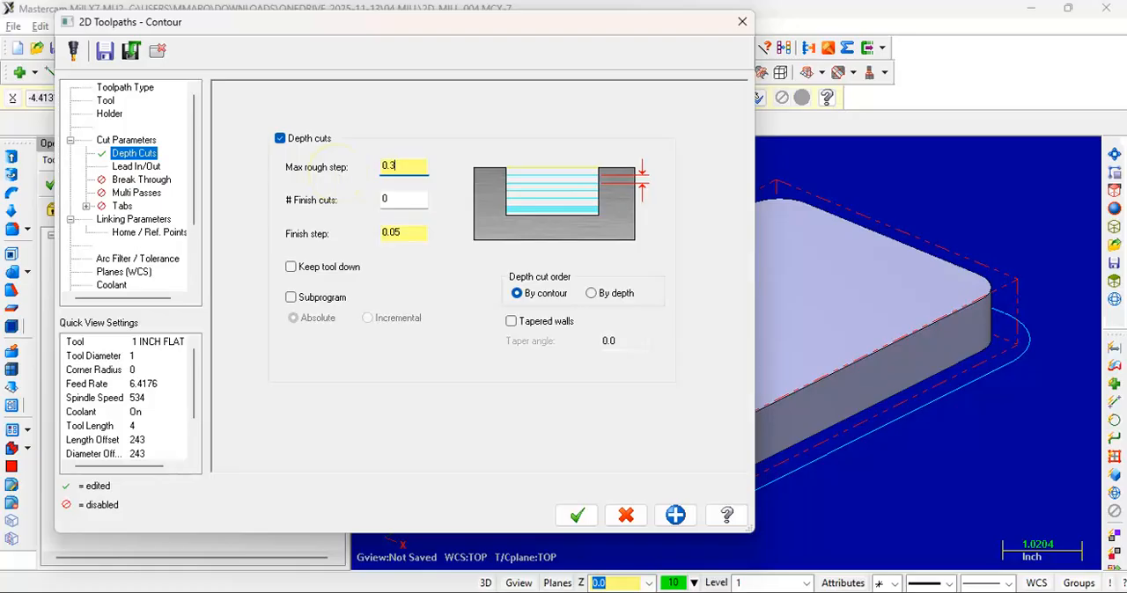
# Set the number of finish cuts to 2, accept the parameters, and regenerate the contour toolpath
pyautogui.doubleClick(398, 201)
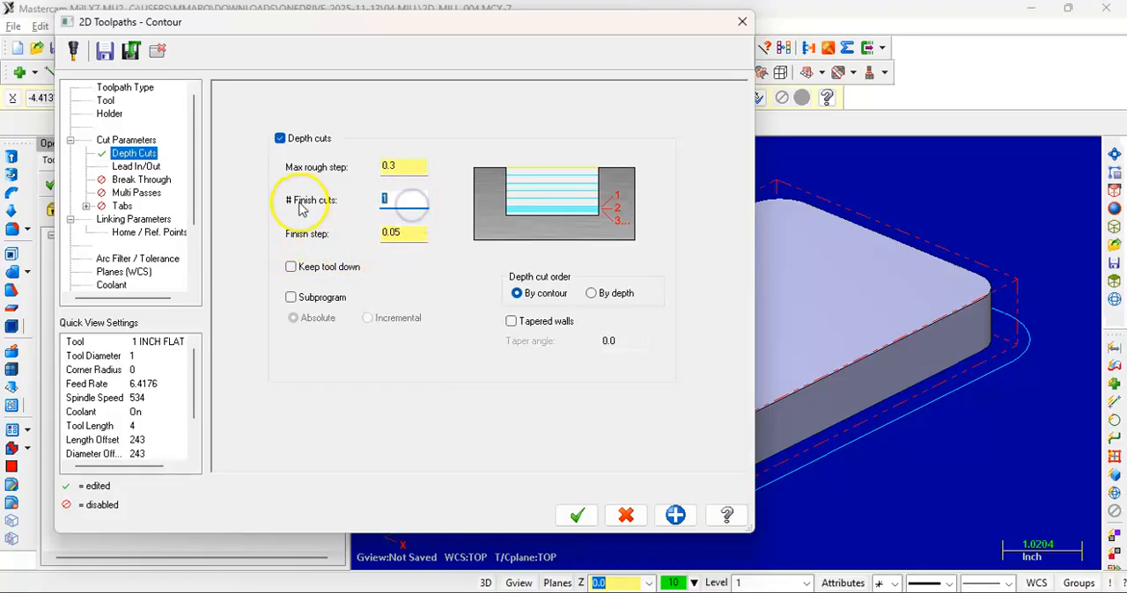
pyautogui.write('2')
pyautogui.click(402, 169)
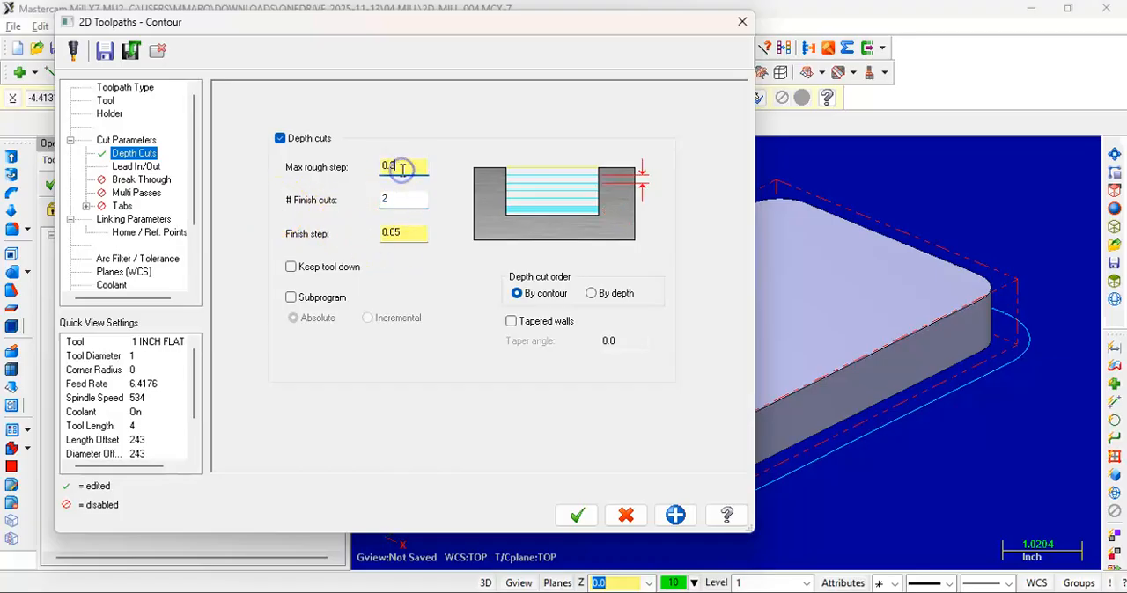
pyautogui.click(406, 200)
pyautogui.click(412, 236)
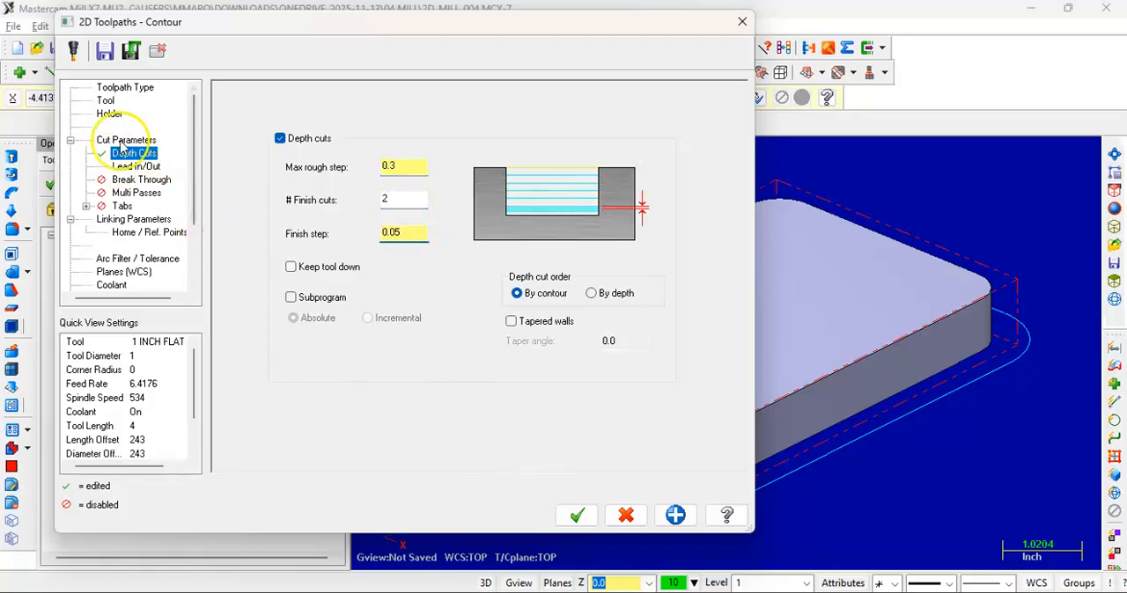
pyautogui.click(578, 516)
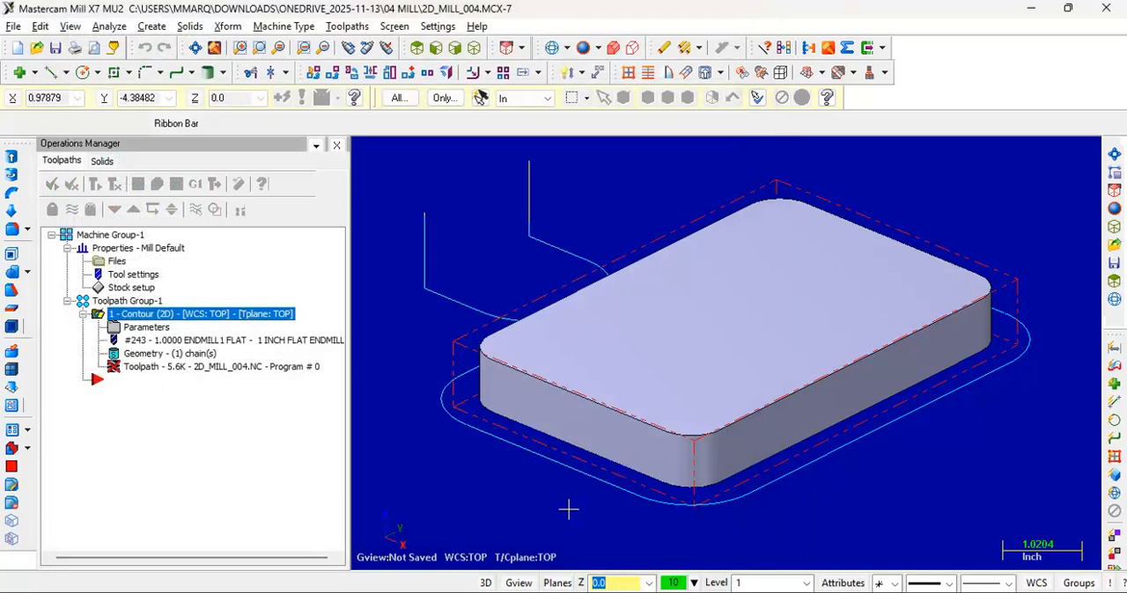
pyautogui.click(108, 183)
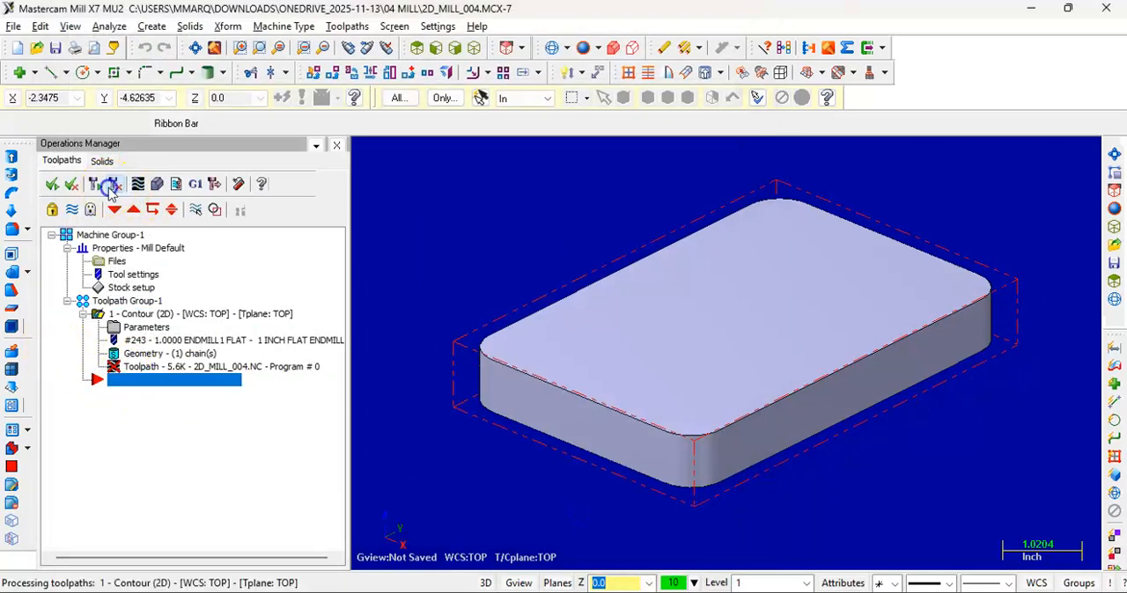
# Examine the spacing of the depth passes along the block's side in the front view, and return to the isometric view
pyautogui.click(435, 49)
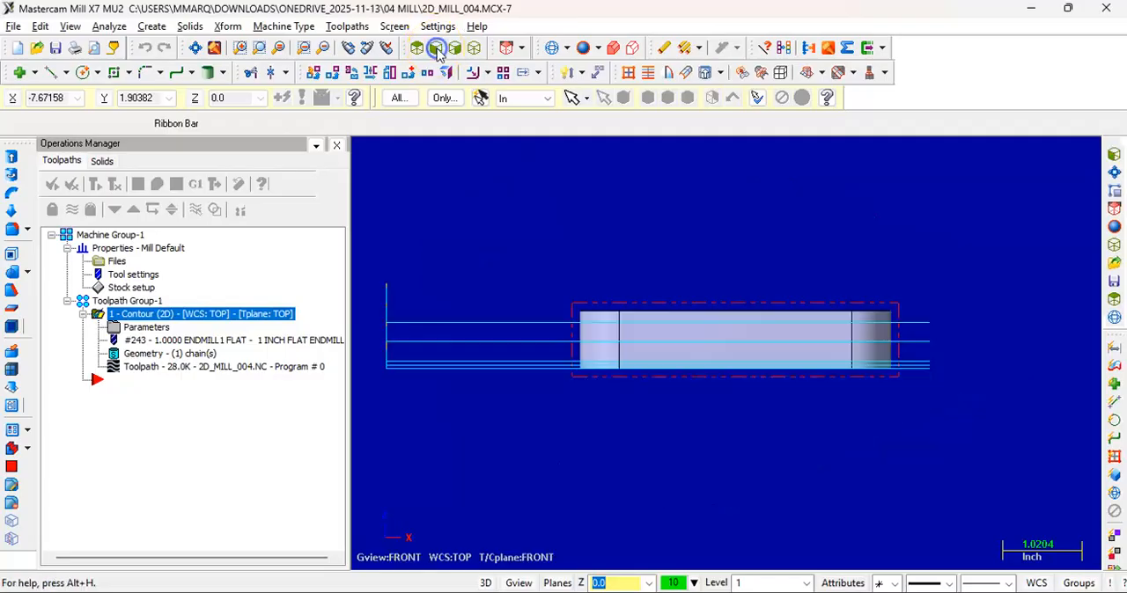
pyautogui.scroll(2, 574, 337)
pyautogui.scroll(2, 576, 337)
pyautogui.moveTo(574, 337); pyautogui.dragTo(573, 358, button='middle')
pyautogui.click(431, 53)
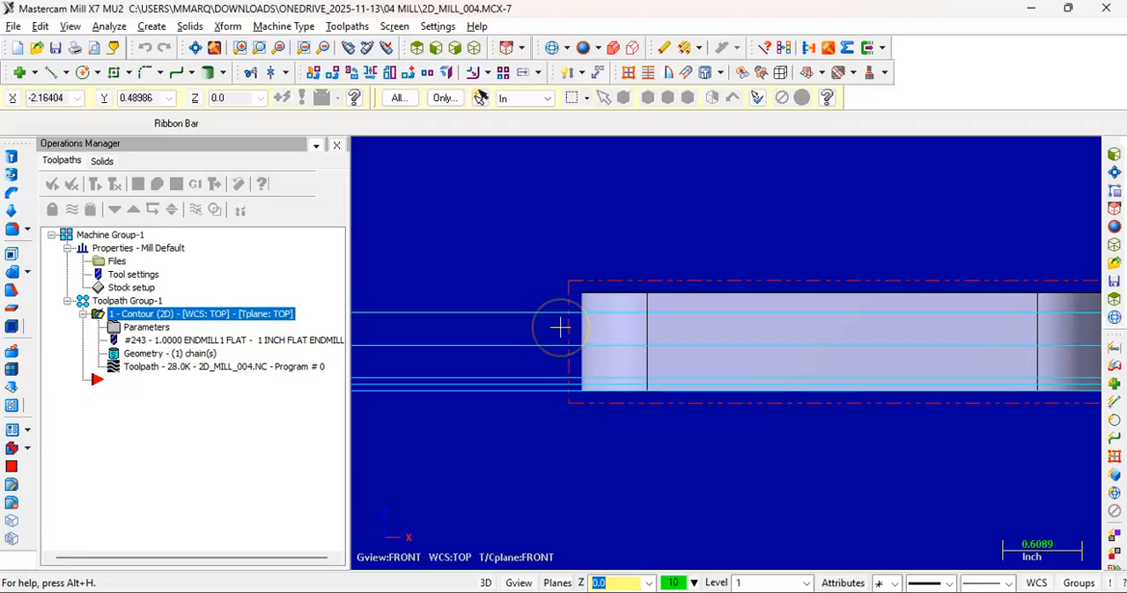
pyautogui.scroll(3, 556, 390)
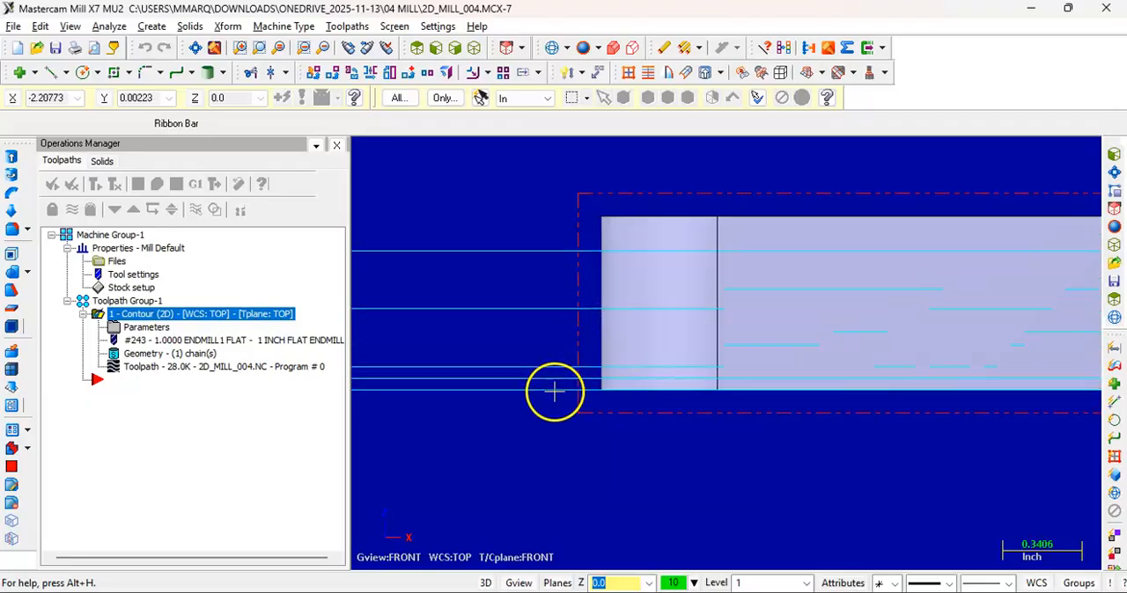
pyautogui.click(456, 48)
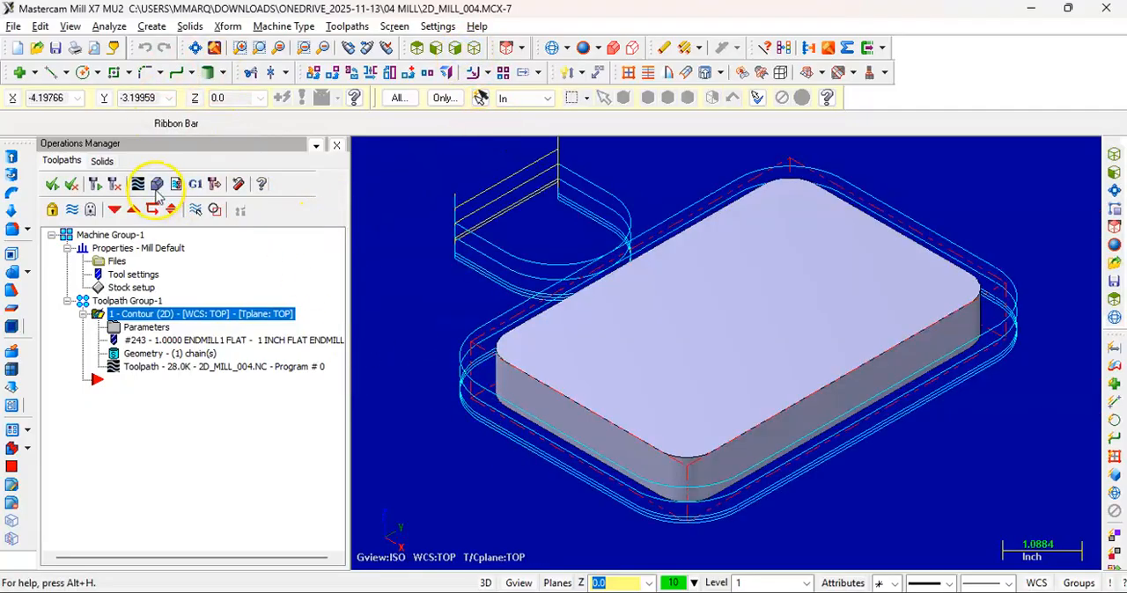
# Run the Verify simulation of the depth-cut toolpath, inspect the lower edge of the machined block, and close the simulator
pyautogui.click(156, 185)
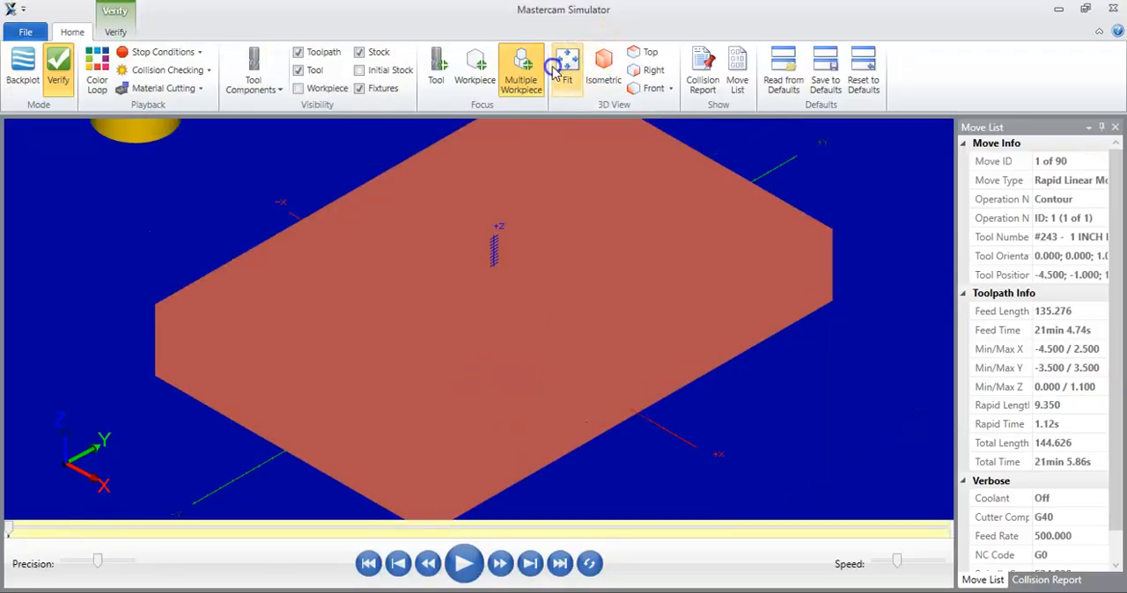
pyautogui.click(555, 72)
pyautogui.click(463, 561)
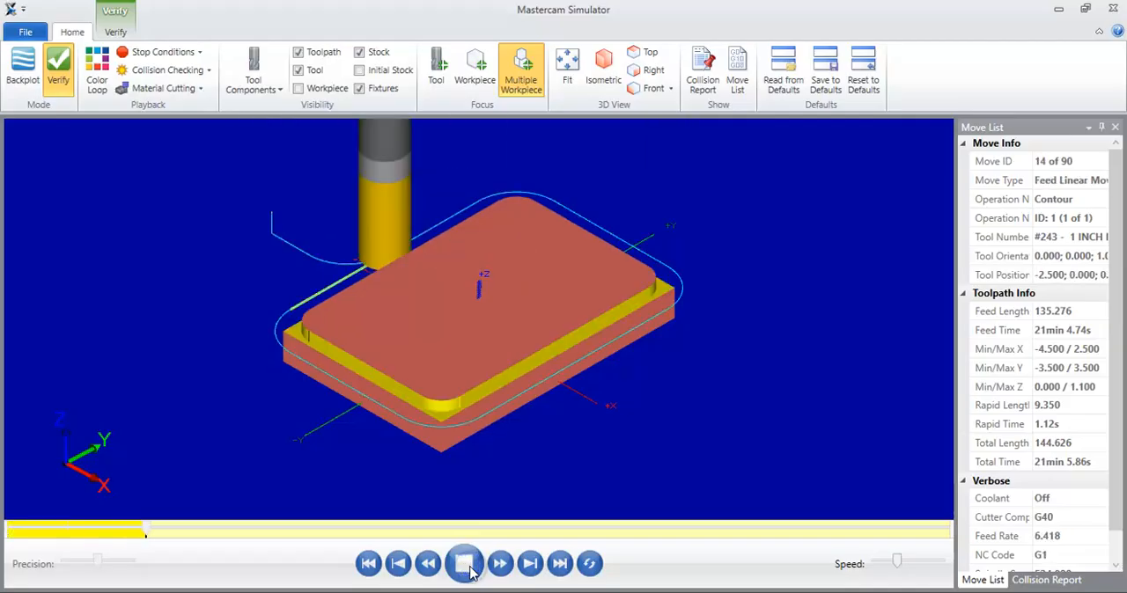
pyautogui.scroll(1, 316, 414)
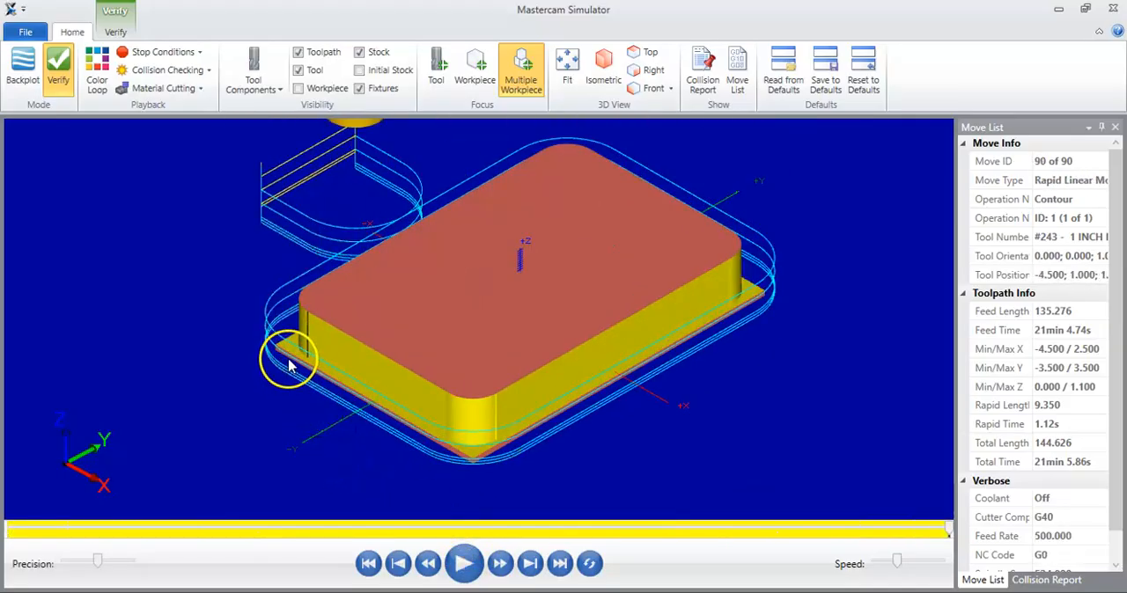
pyautogui.scroll(3, 291, 367)
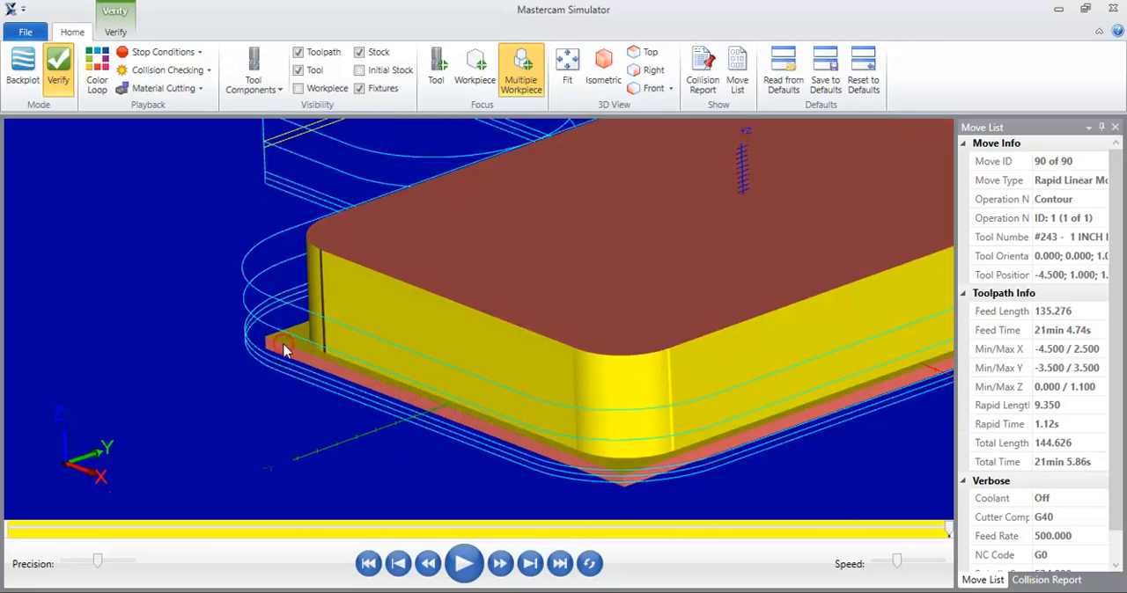
pyautogui.click(1108, 9)
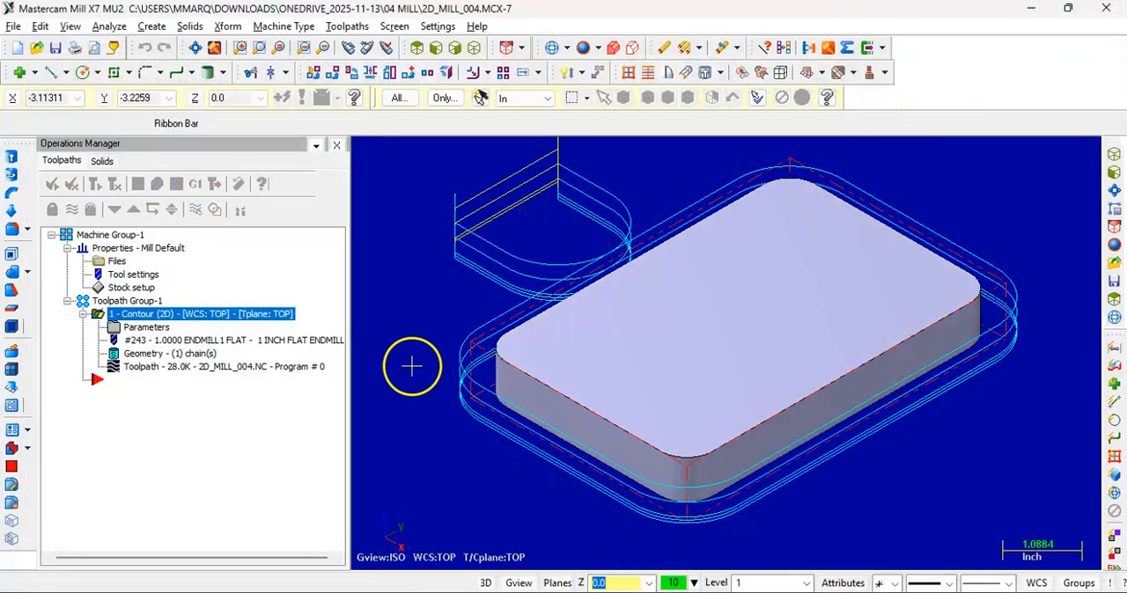
# Enable break through for the contour with an amount of 0.1, accept the parameters, and regenerate the toolpath
pyautogui.click(142, 327)
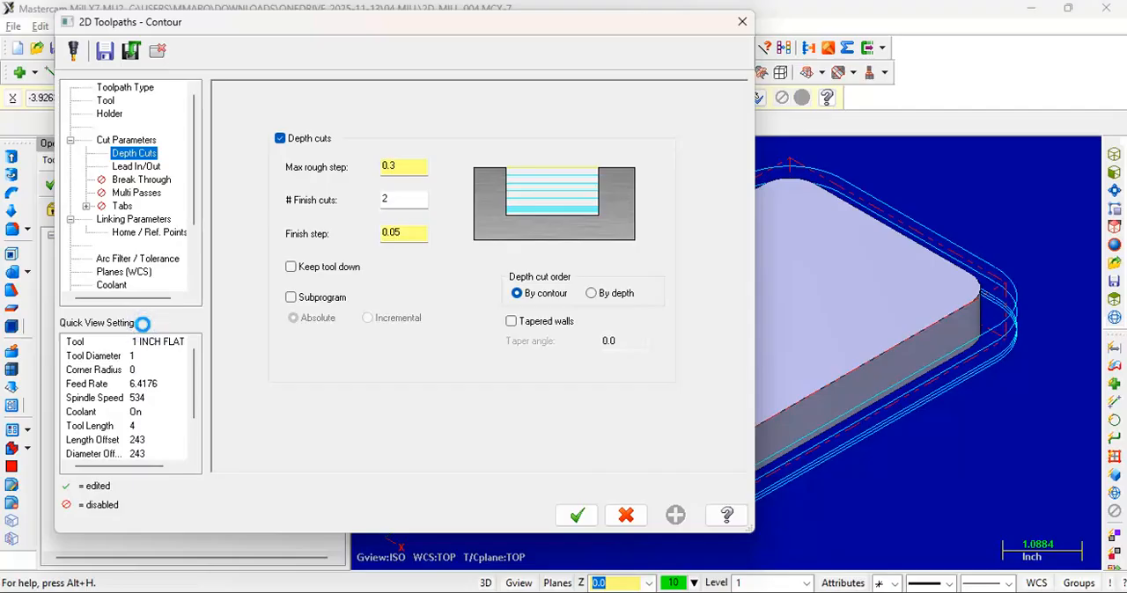
pyautogui.click(162, 182)
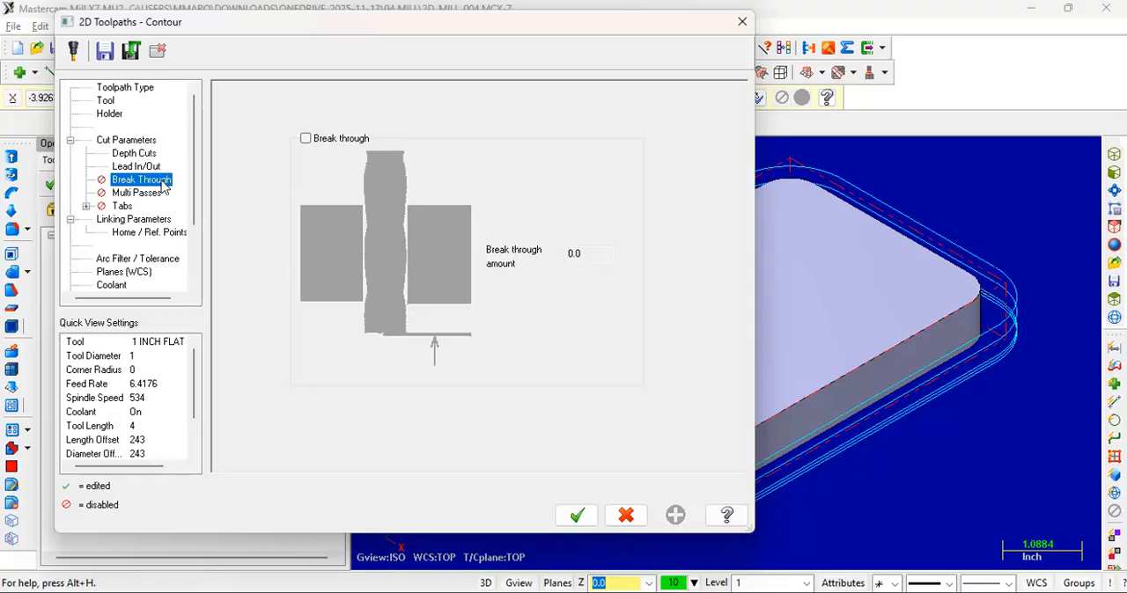
pyautogui.click(305, 138)
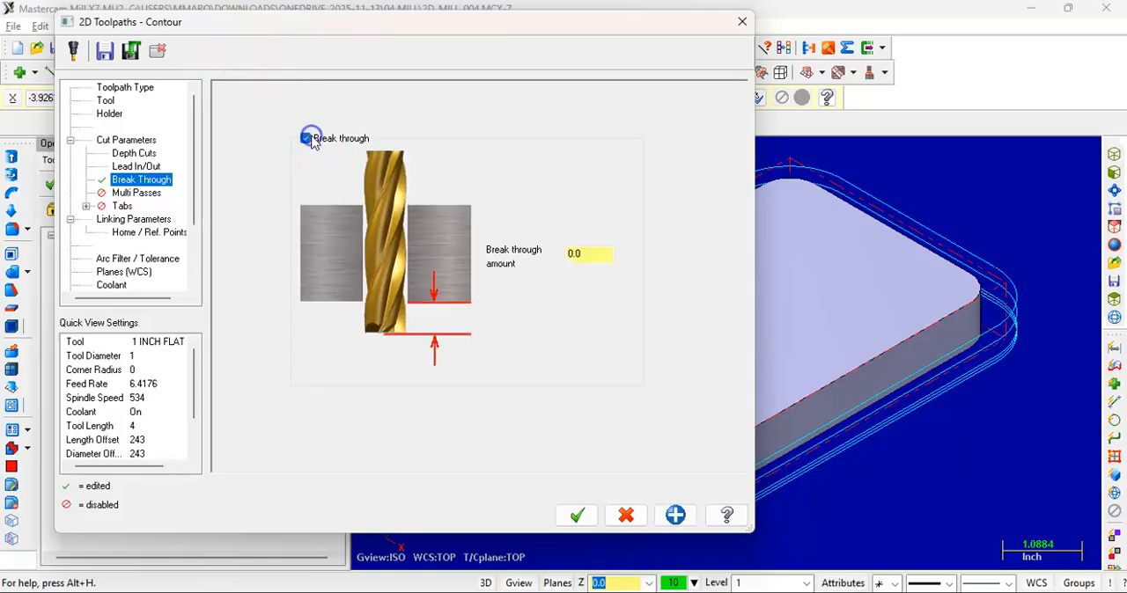
pyautogui.click(135, 218)
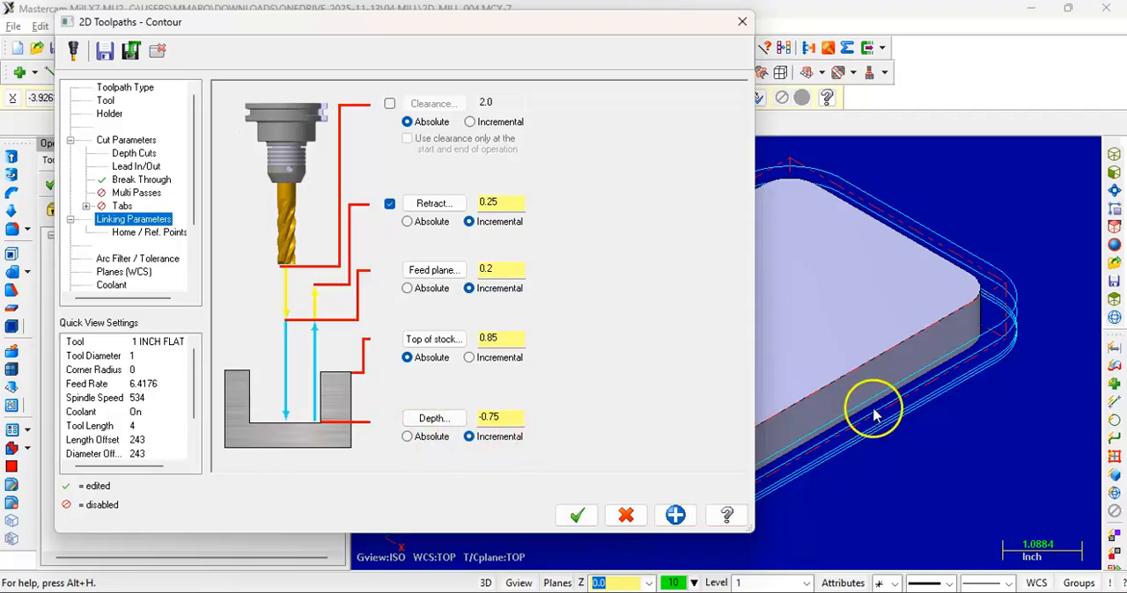
pyautogui.click(128, 179)
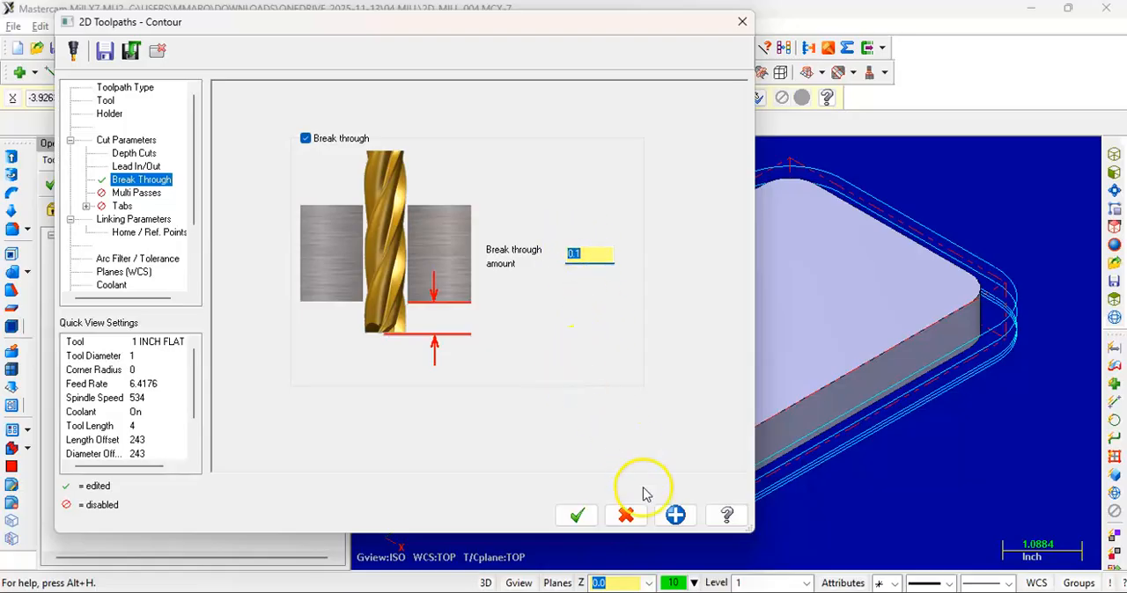
pyautogui.click(577, 516)
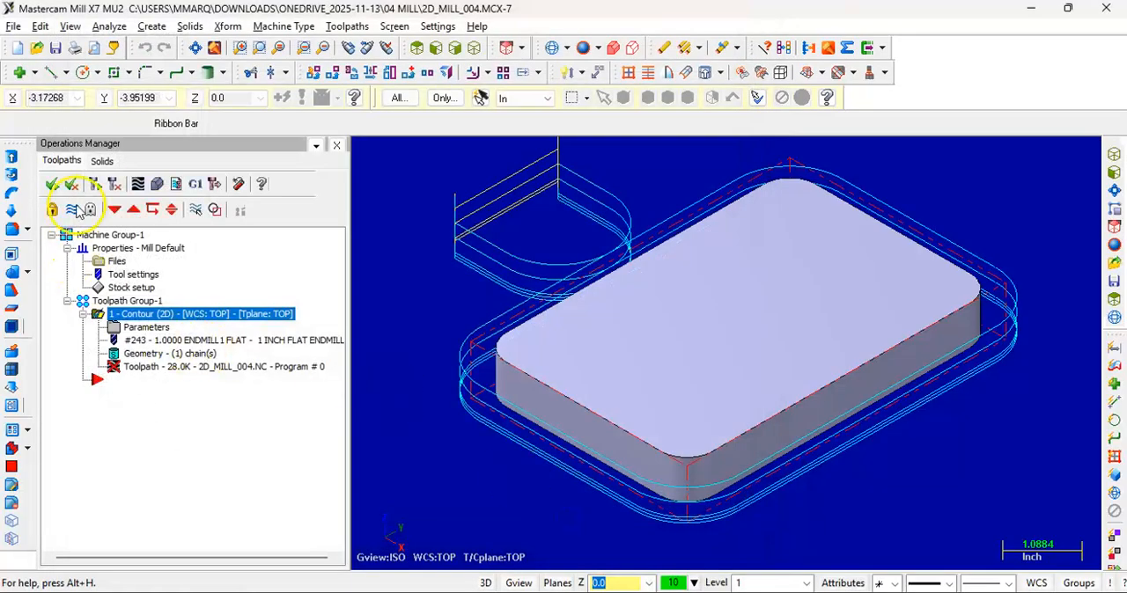
pyautogui.click(115, 185)
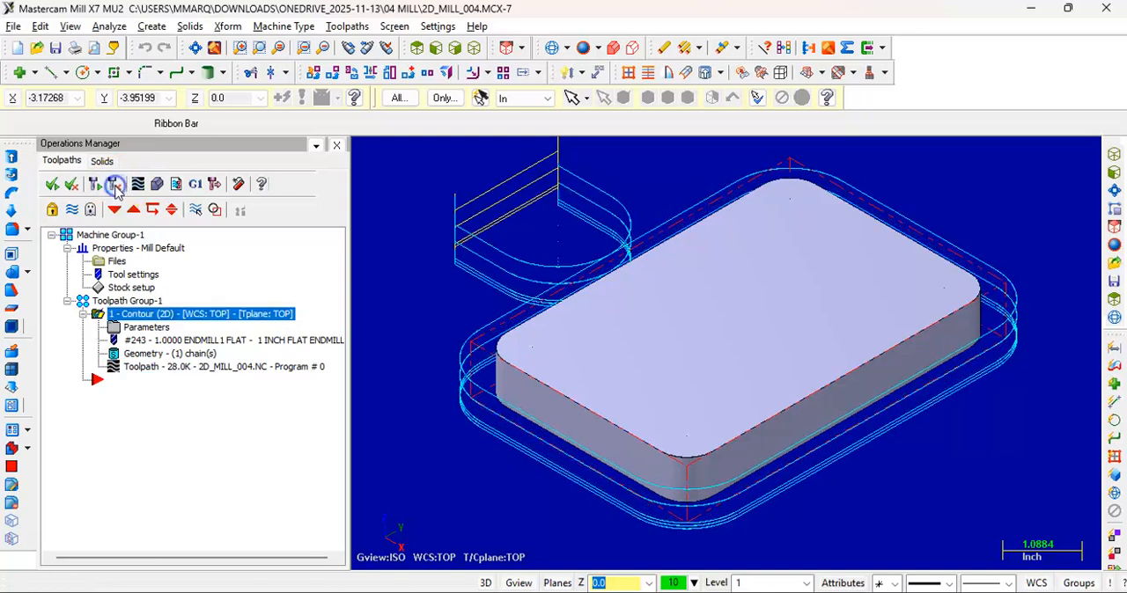
# Check the lowest passes against the block's bottom edge in the front view, and restore the fitted isometric view
pyautogui.click(435, 48)
pyautogui.click(506, 346)
pyautogui.scroll(1, 623, 423)
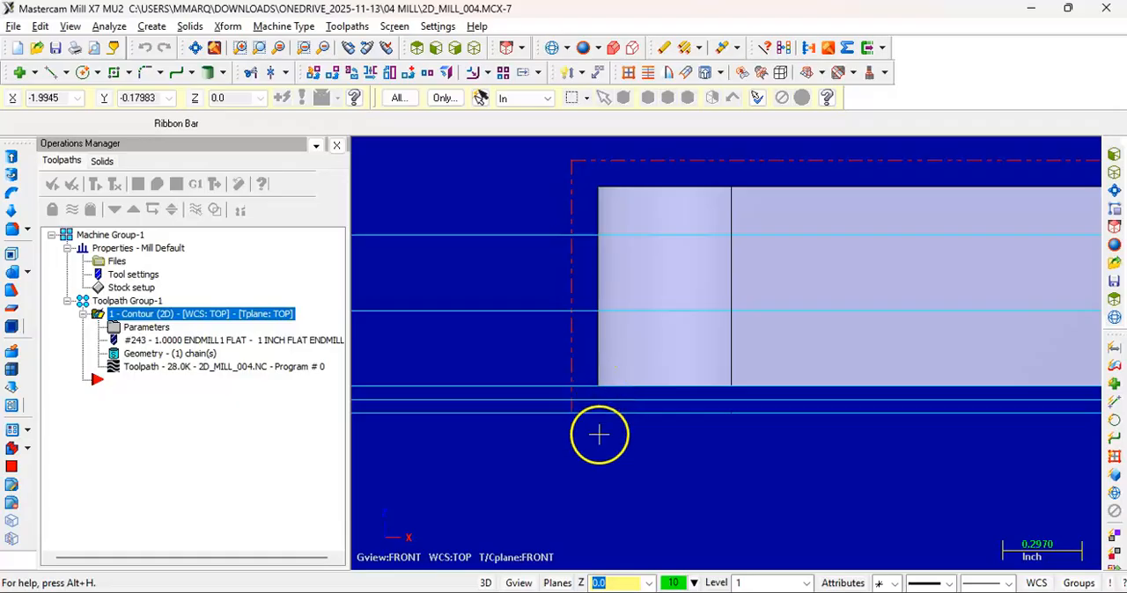
pyautogui.click(474, 47)
pyautogui.click(187, 49)
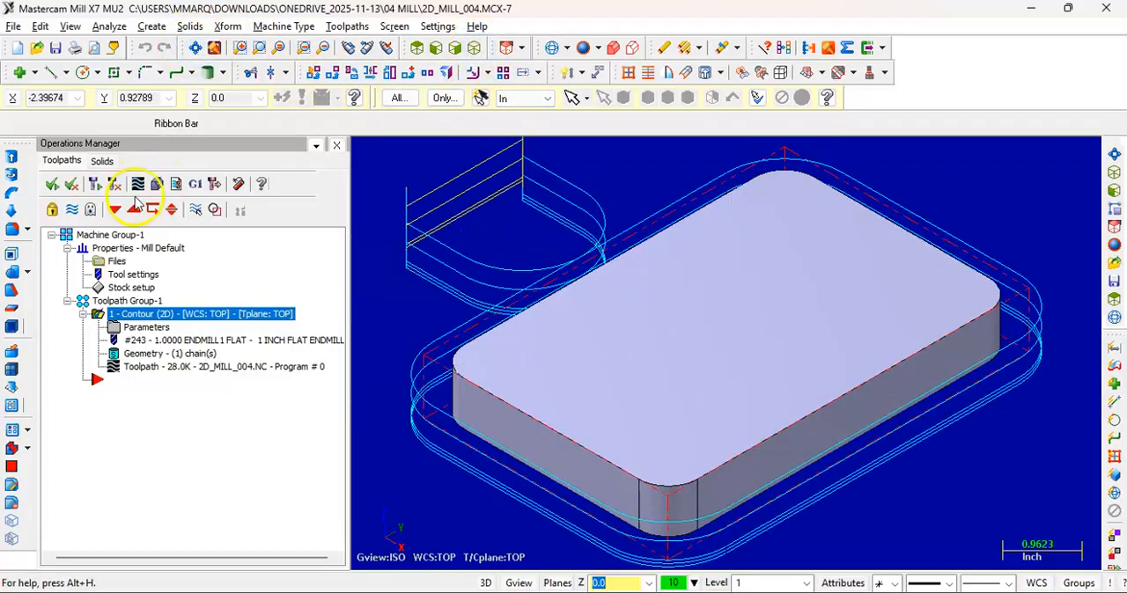
# Simulate the toolpath with break through in Verify, fitted in an isometric view, and close the simulator
pyautogui.click(155, 183)
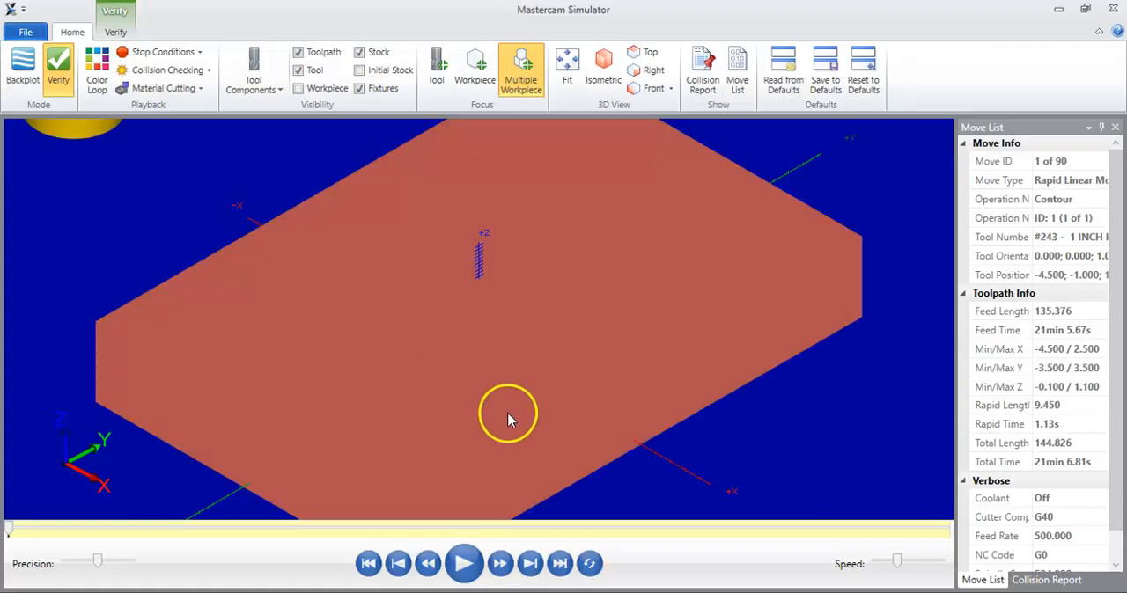
pyautogui.click(568, 83)
pyautogui.click(604, 66)
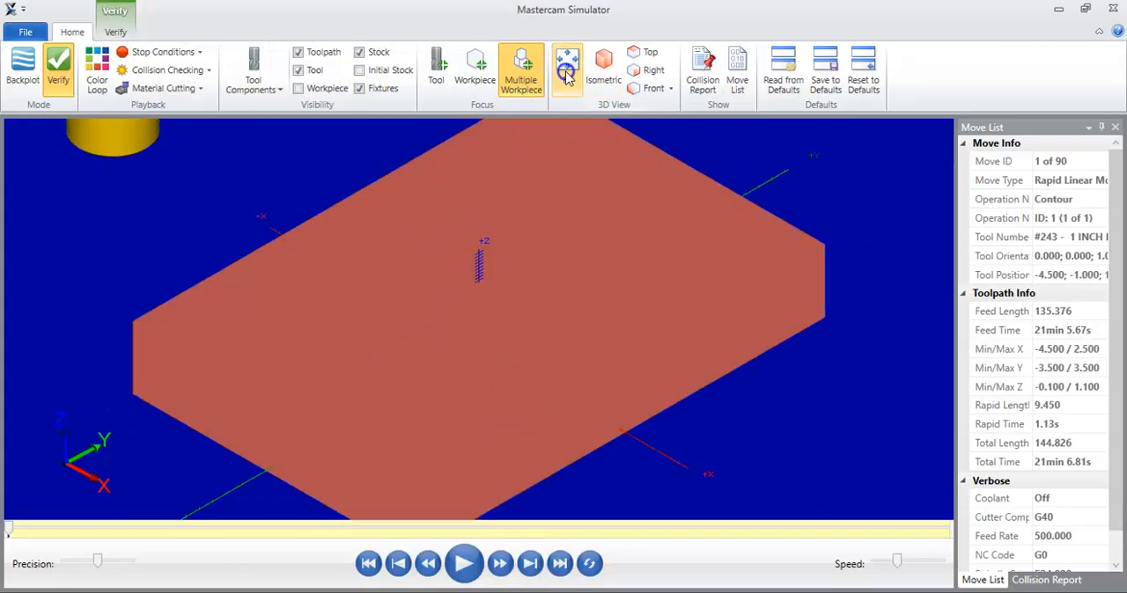
pyautogui.click(461, 560)
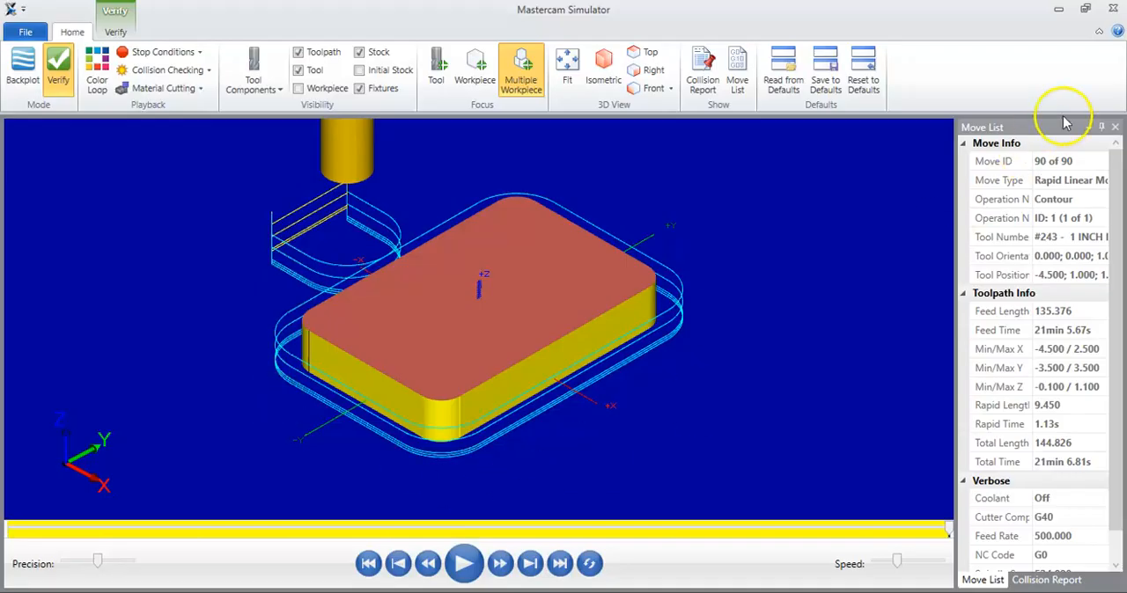
pyautogui.click(1113, 11)
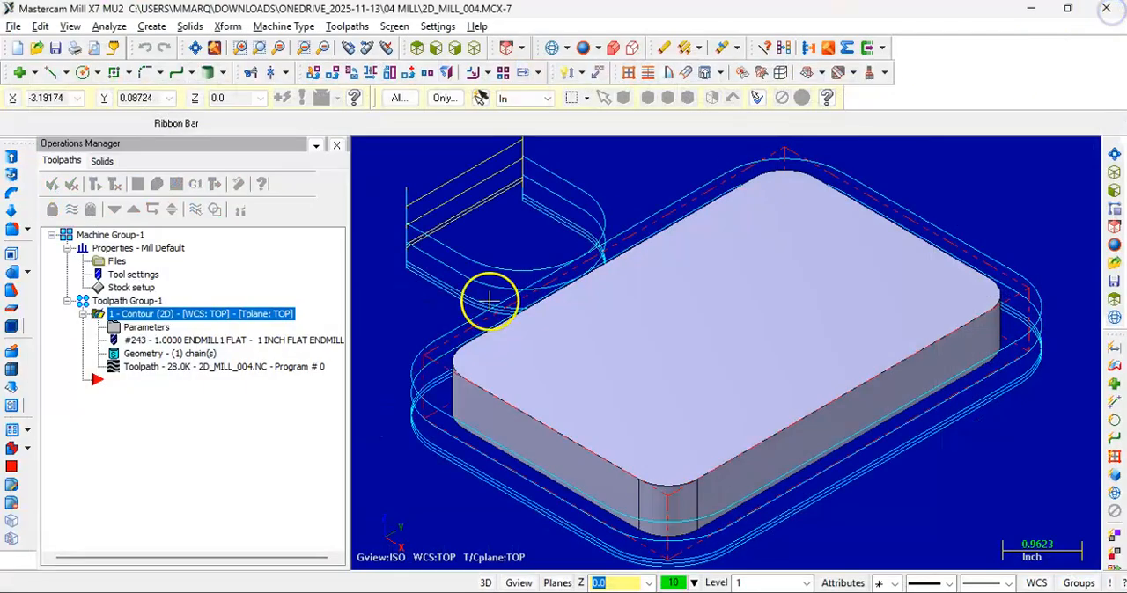
# Review the contour operation's tool, linking, cut, depth cut, lead in/out and break through parameters, and accept them
pyautogui.doubleClick(152, 327)
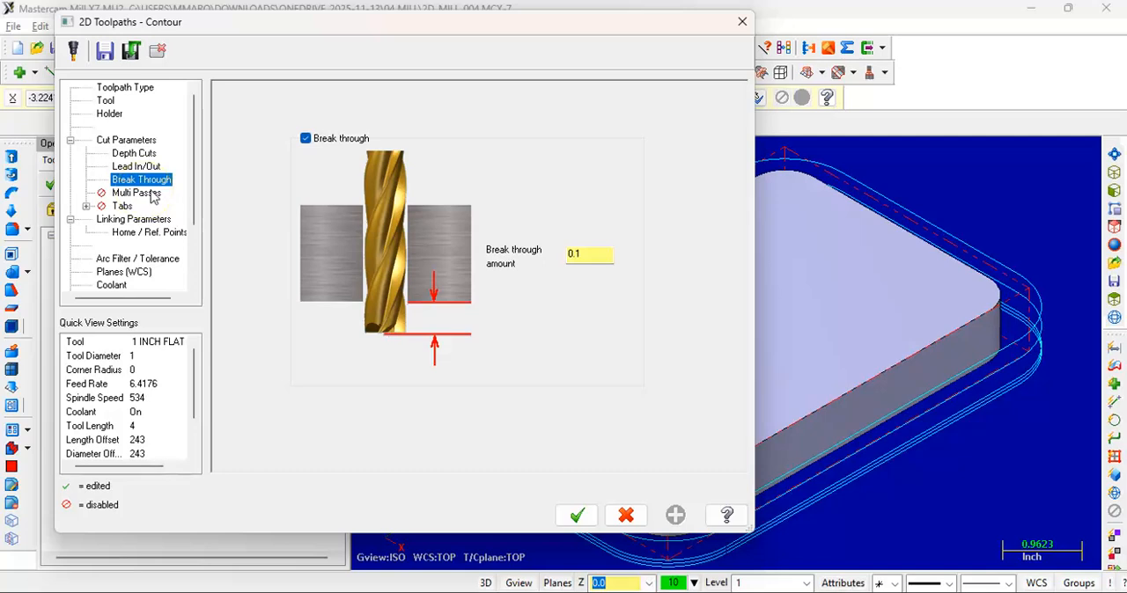
pyautogui.click(291, 390)
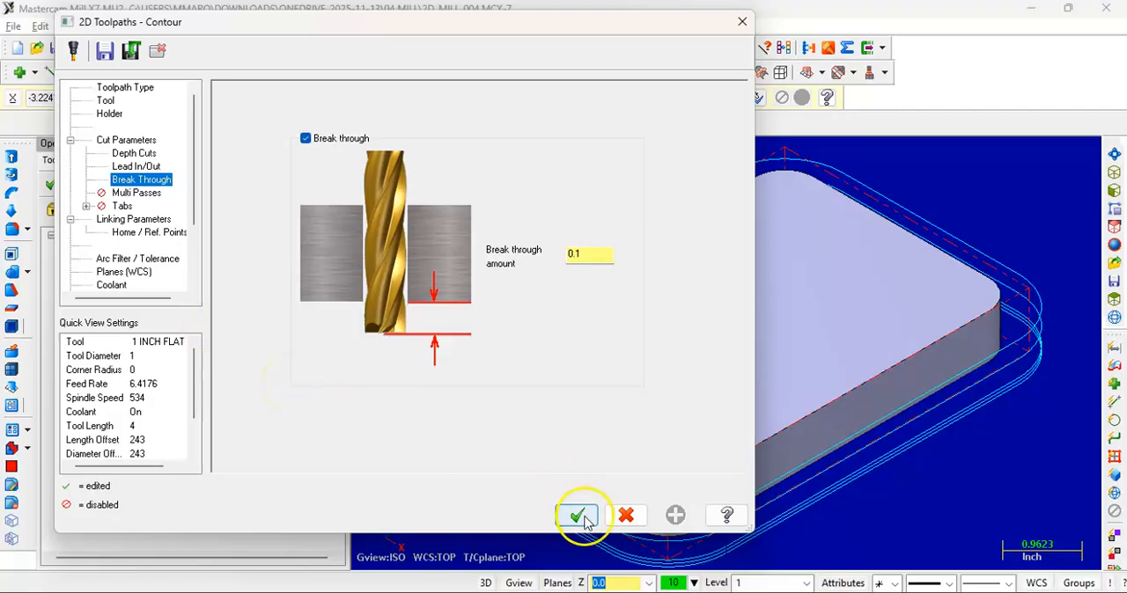
pyautogui.click(127, 141)
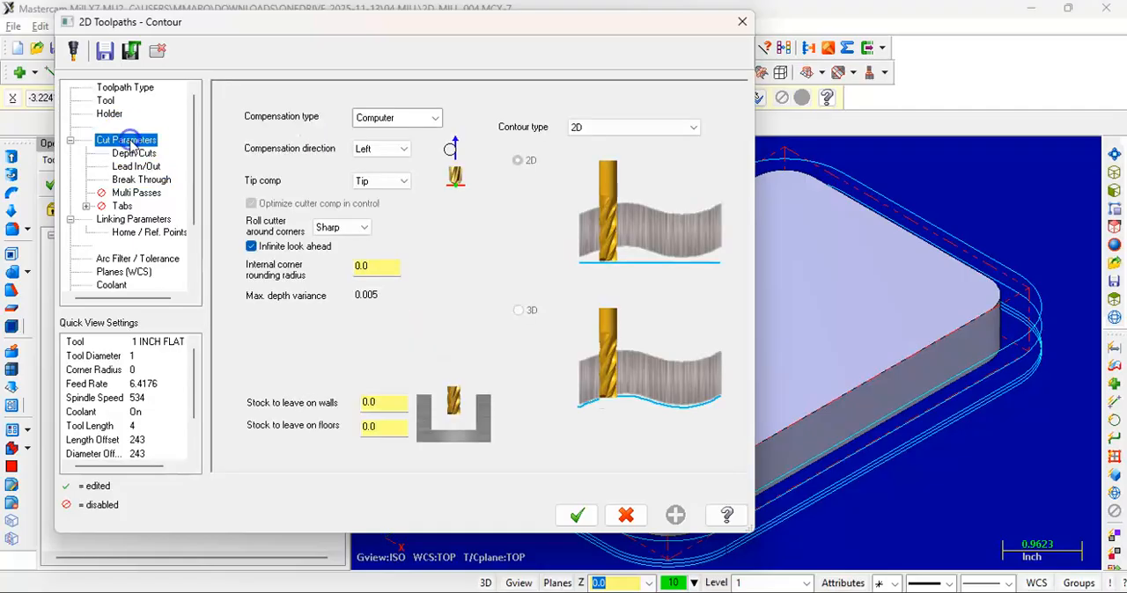
pyautogui.click(140, 219)
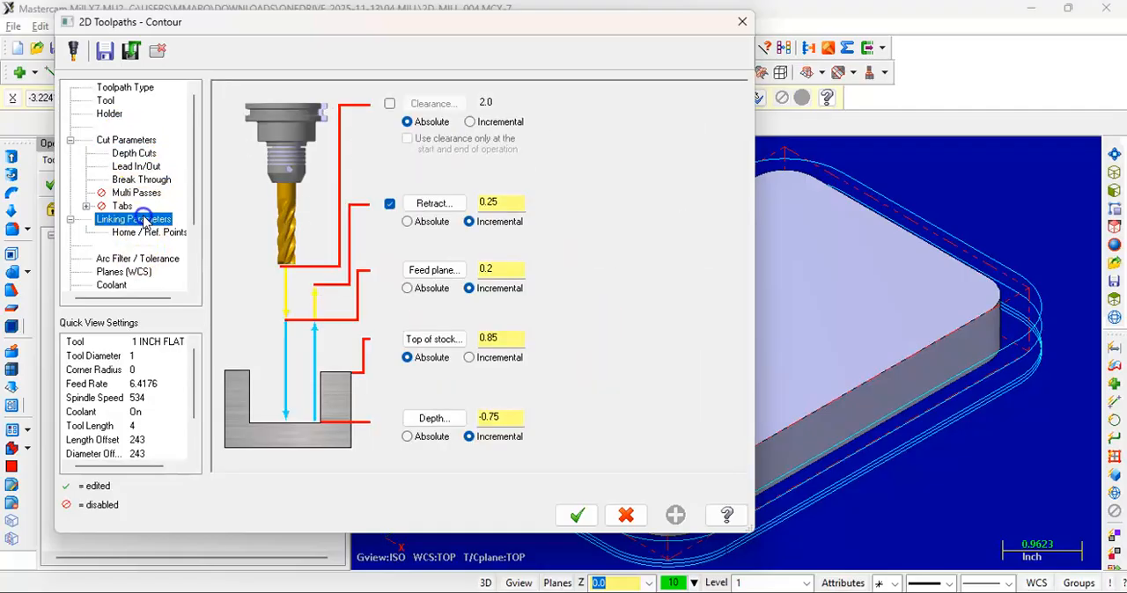
pyautogui.click(107, 101)
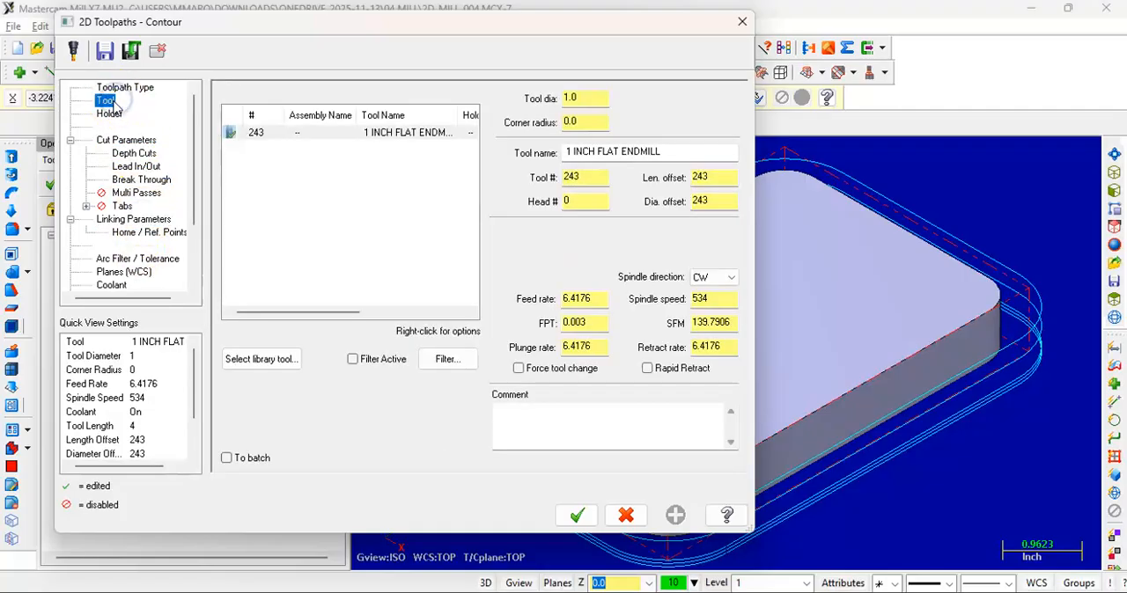
pyautogui.click(120, 220)
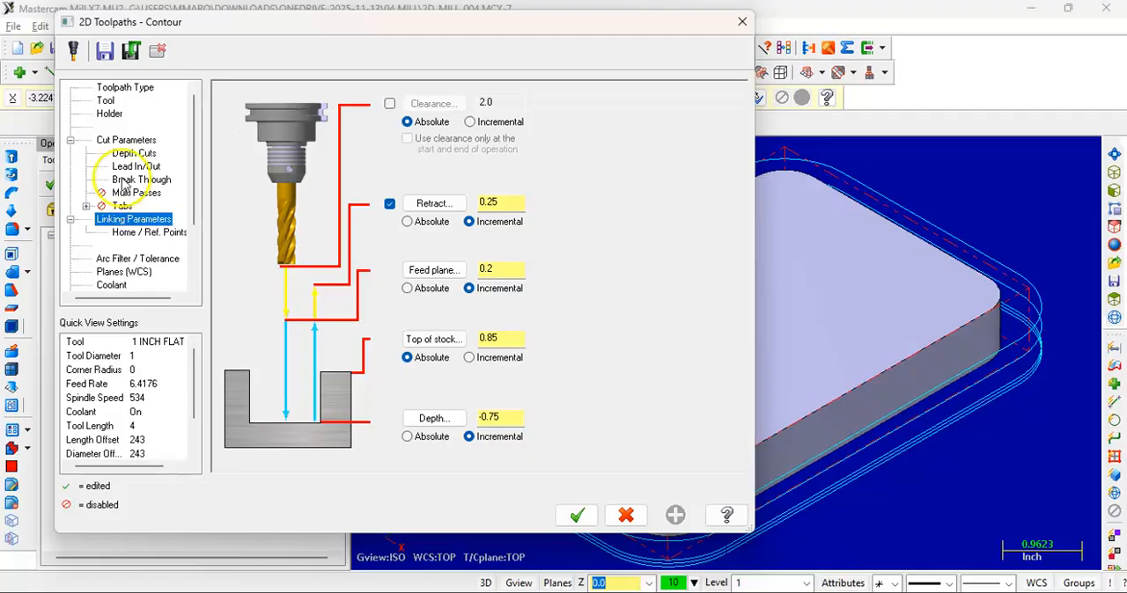
pyautogui.click(126, 140)
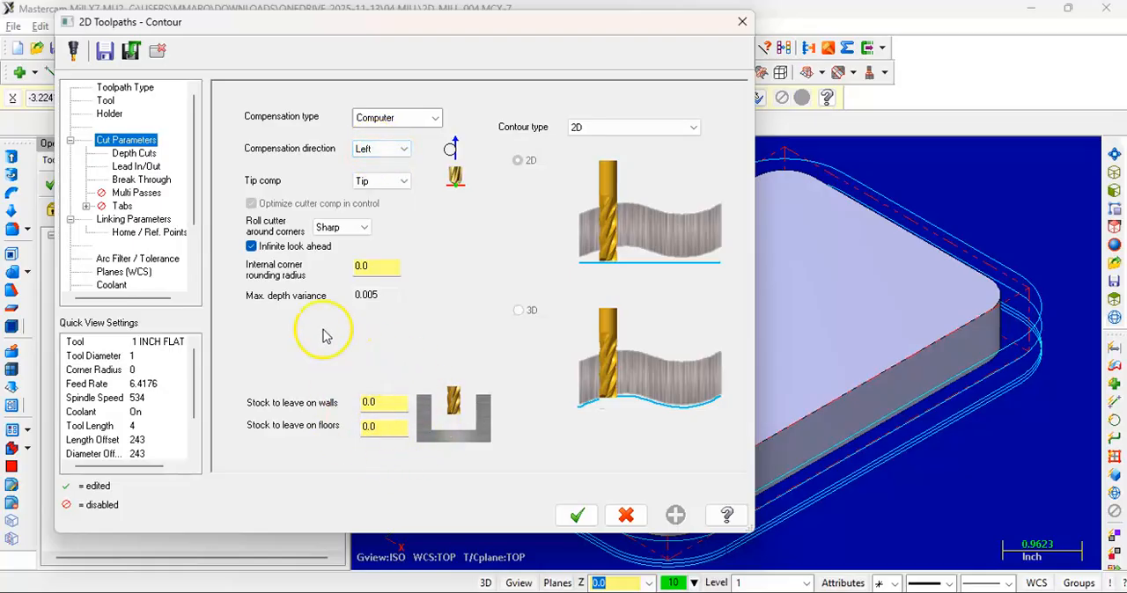
pyautogui.click(133, 153)
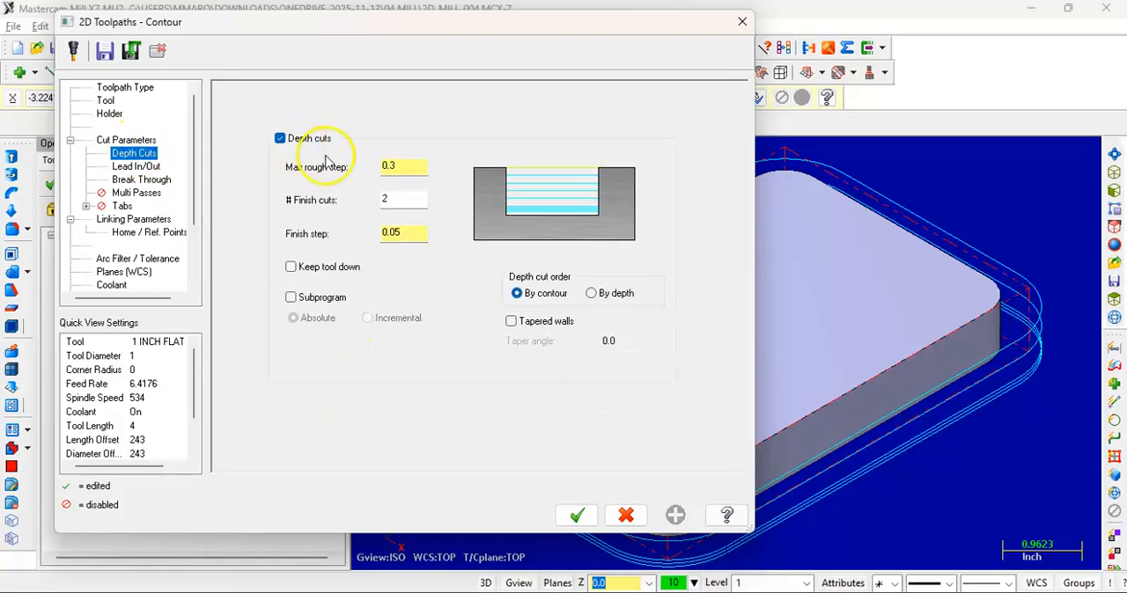
pyautogui.click(139, 166)
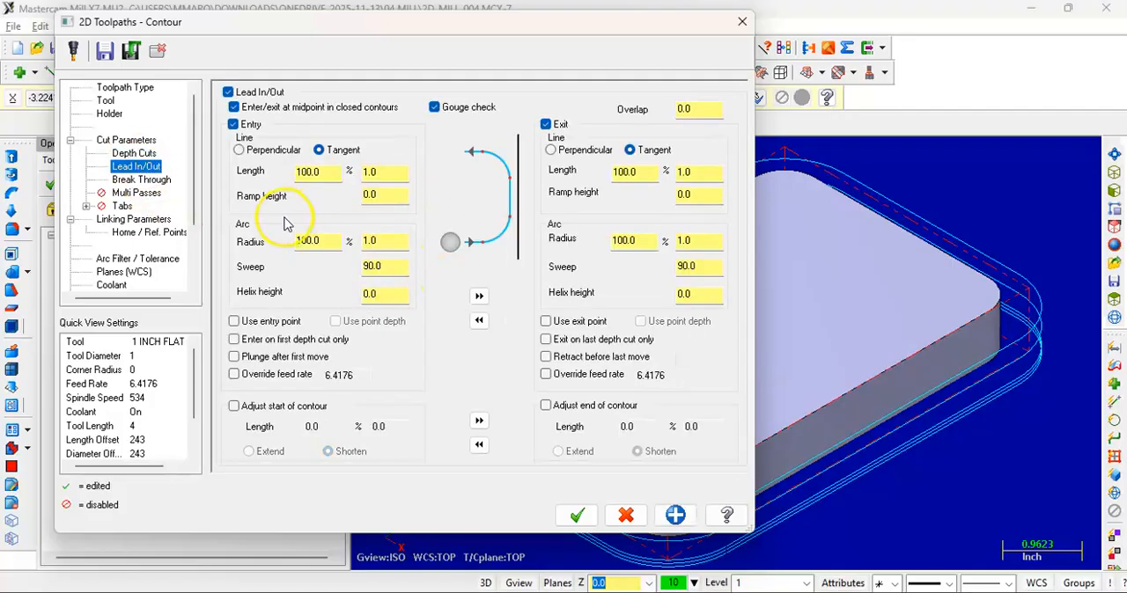
pyautogui.click(145, 179)
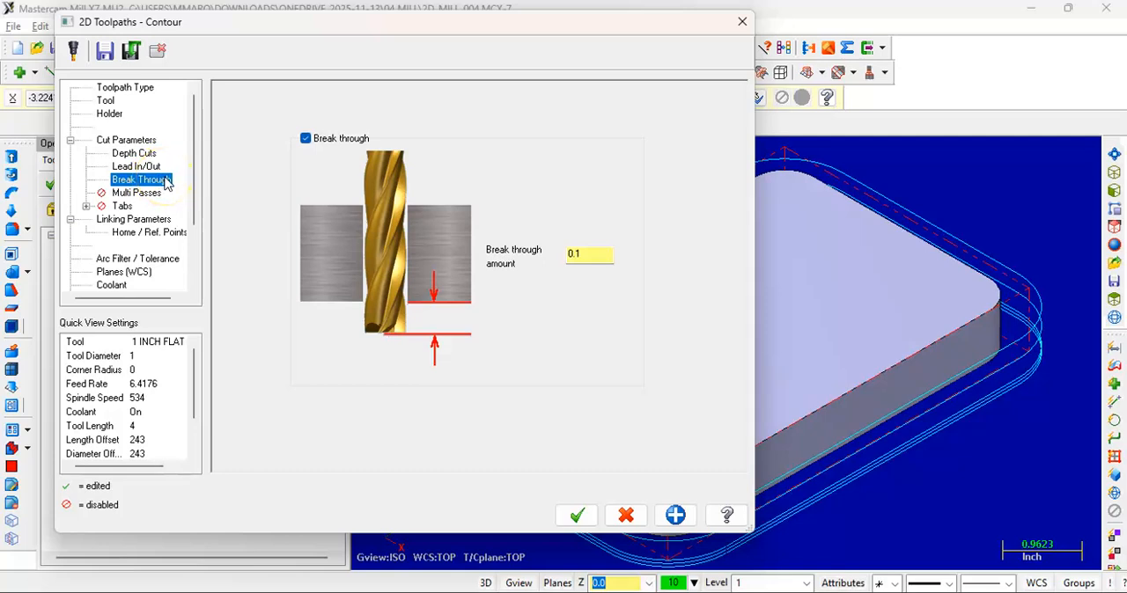
pyautogui.click(577, 516)
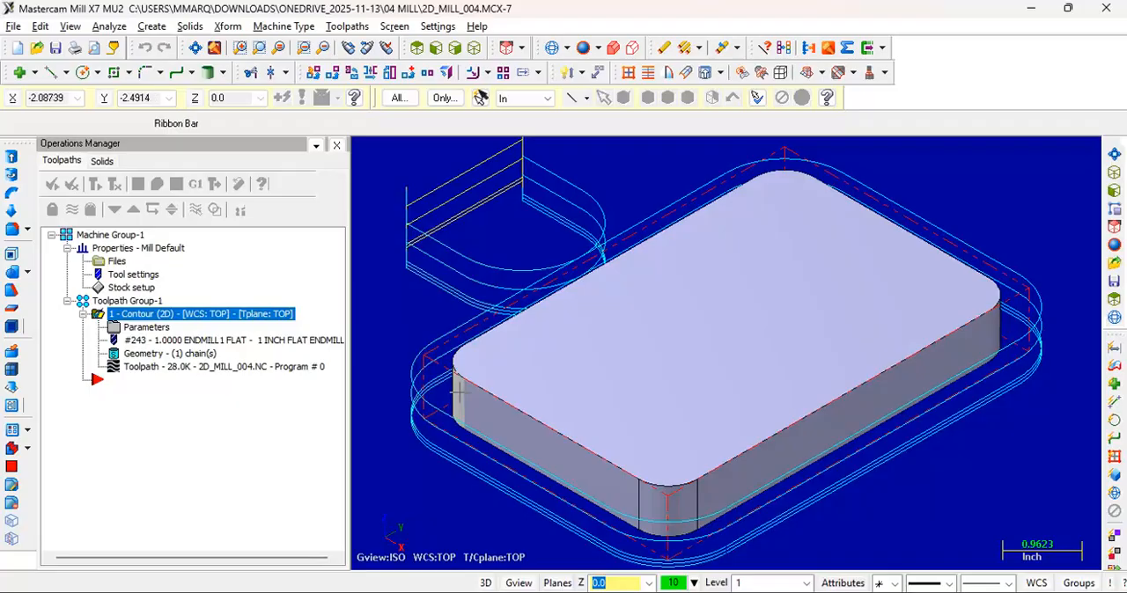
# Open the 2D_MILL_009 part and examine it in the front view and the fitted isometric view
pyautogui.click(529, 298)
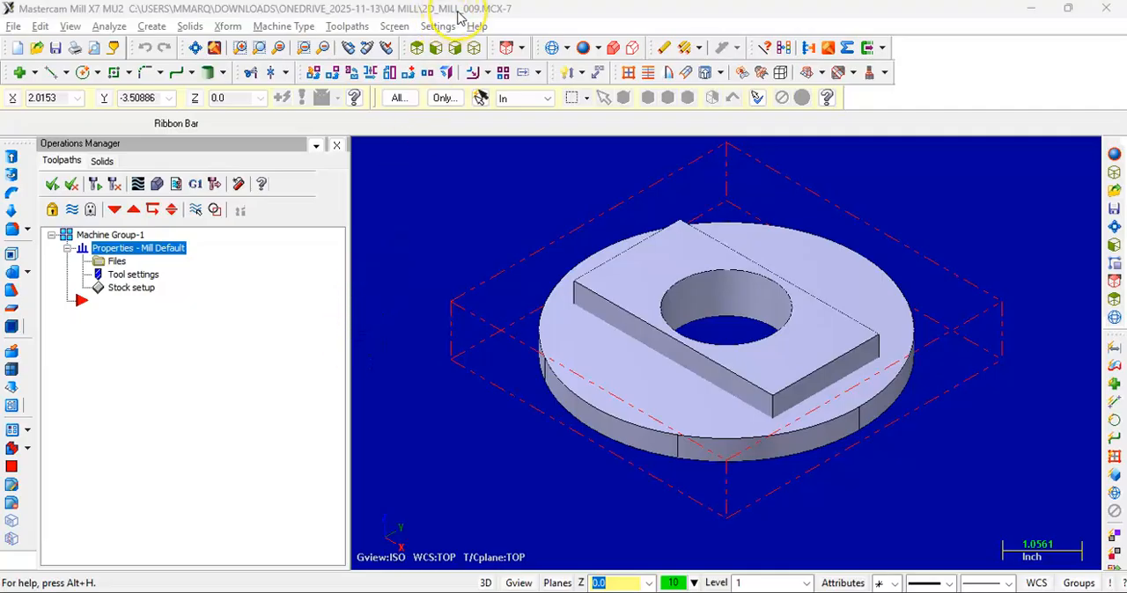
pyautogui.click(454, 50)
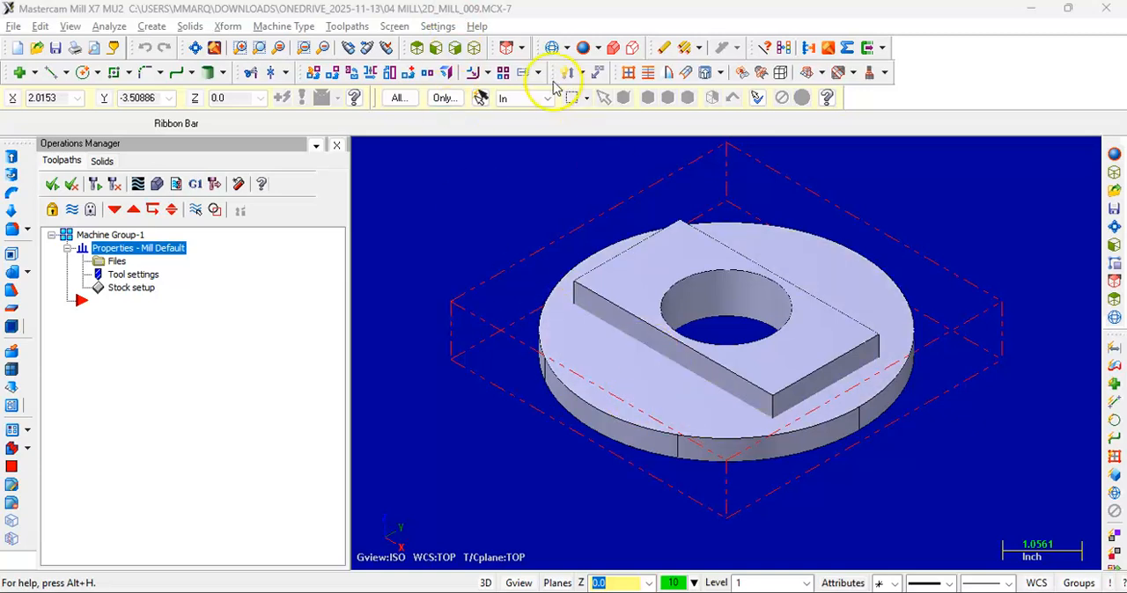
pyautogui.click(439, 48)
pyautogui.scroll(5, 659, 262)
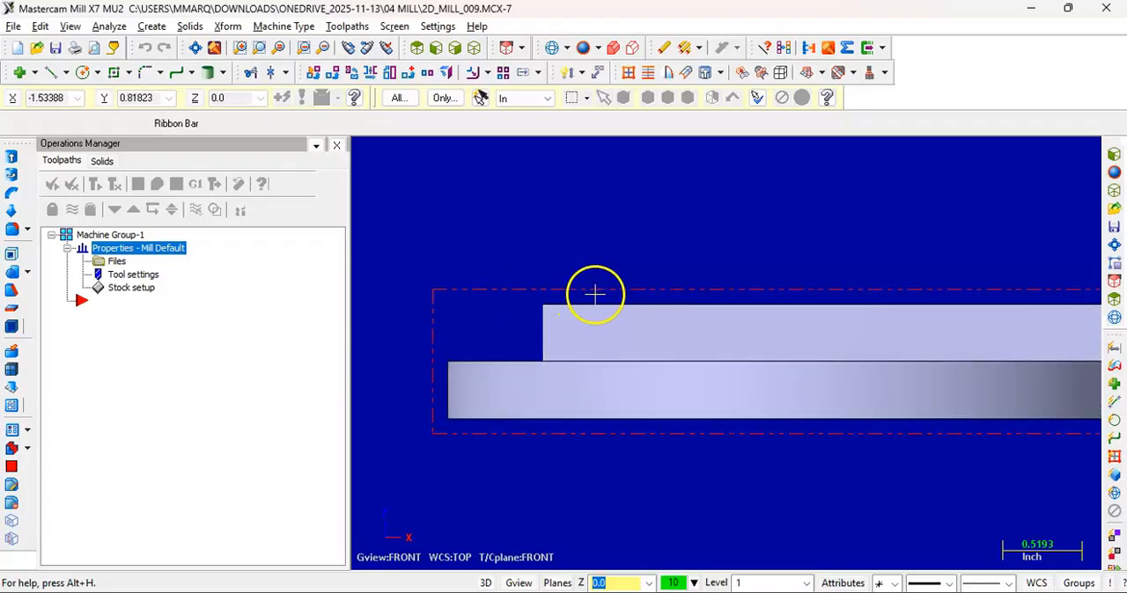
pyautogui.click(474, 48)
pyautogui.scroll(2, 634, 344)
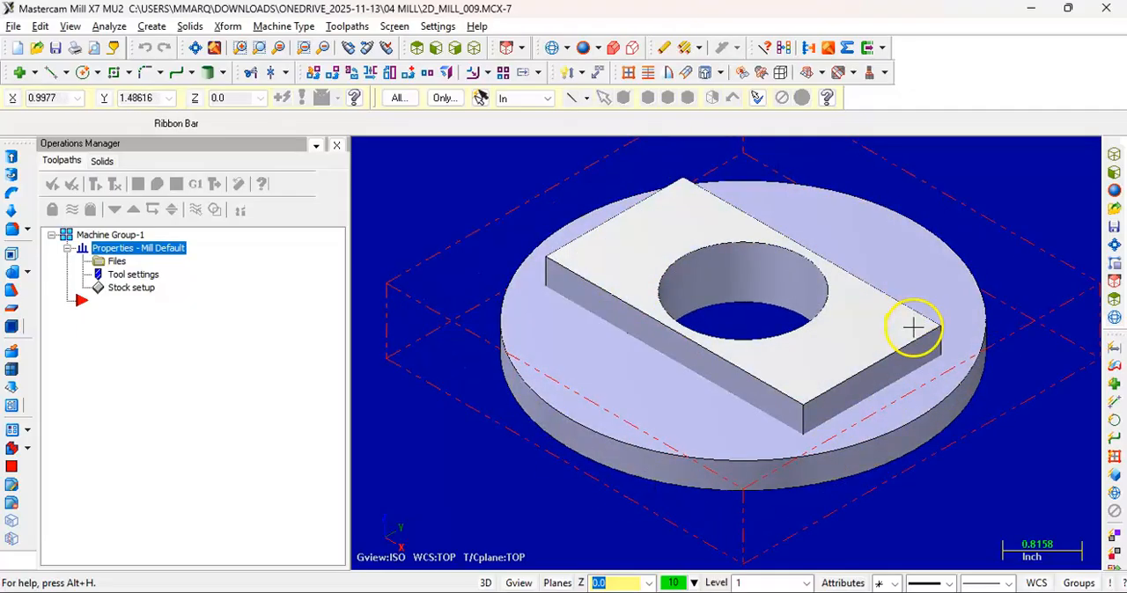
pyautogui.click(194, 48)
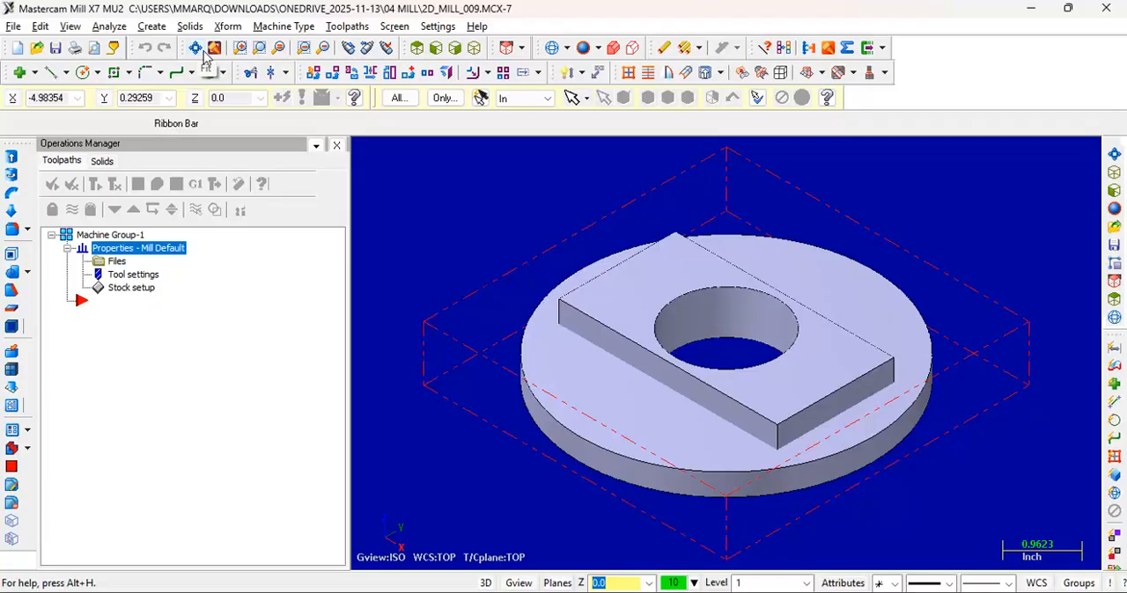
pyautogui.click(508, 48)
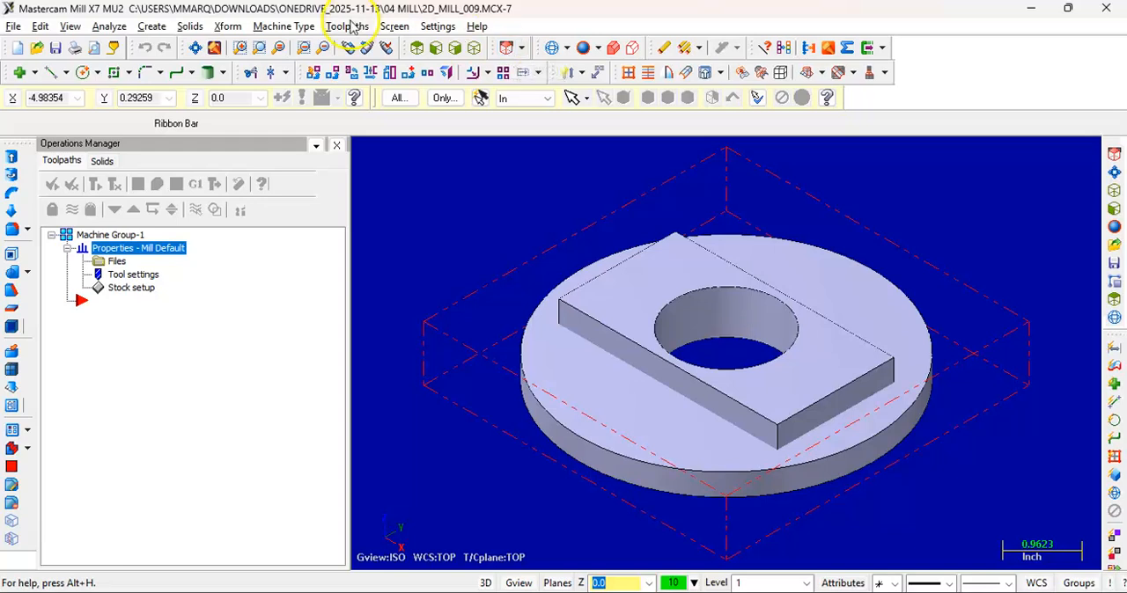
# Create a contour toolpath with the NC name 2D_MILL_009, chaining the top face's outer edge loop of the raised rectangular block
pyautogui.click(349, 26)
pyautogui.click(367, 46)
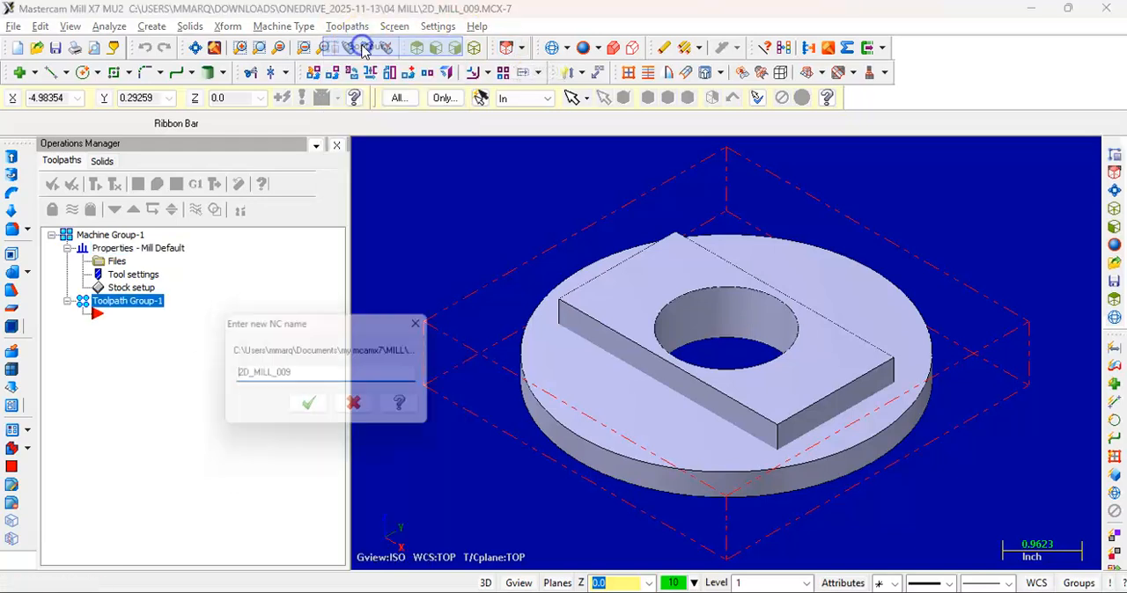
pyautogui.click(308, 409)
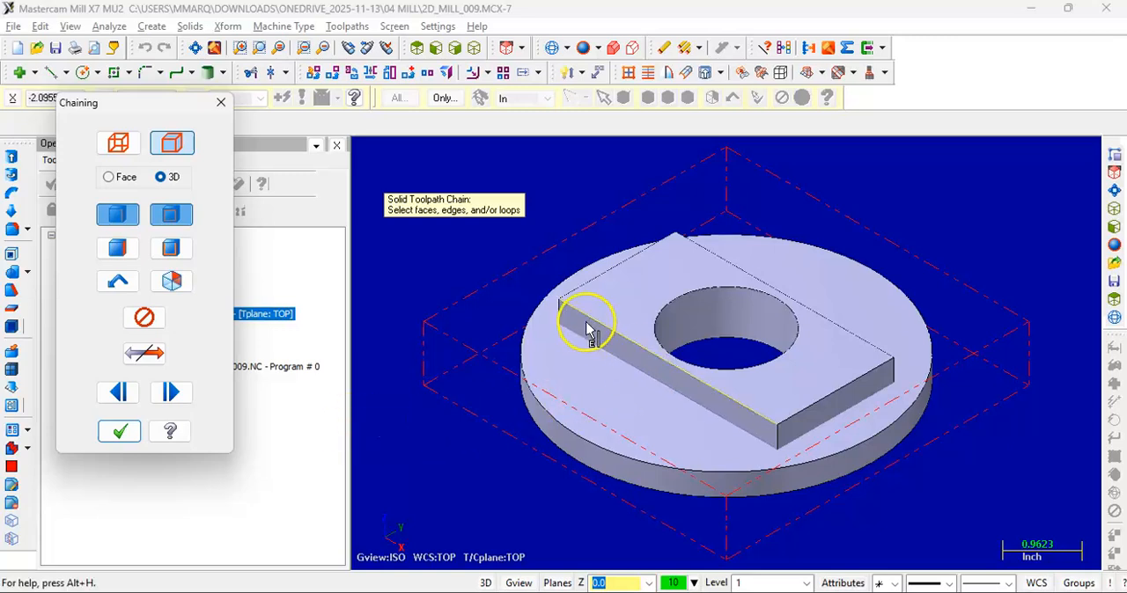
pyautogui.scroll(2, 727, 410)
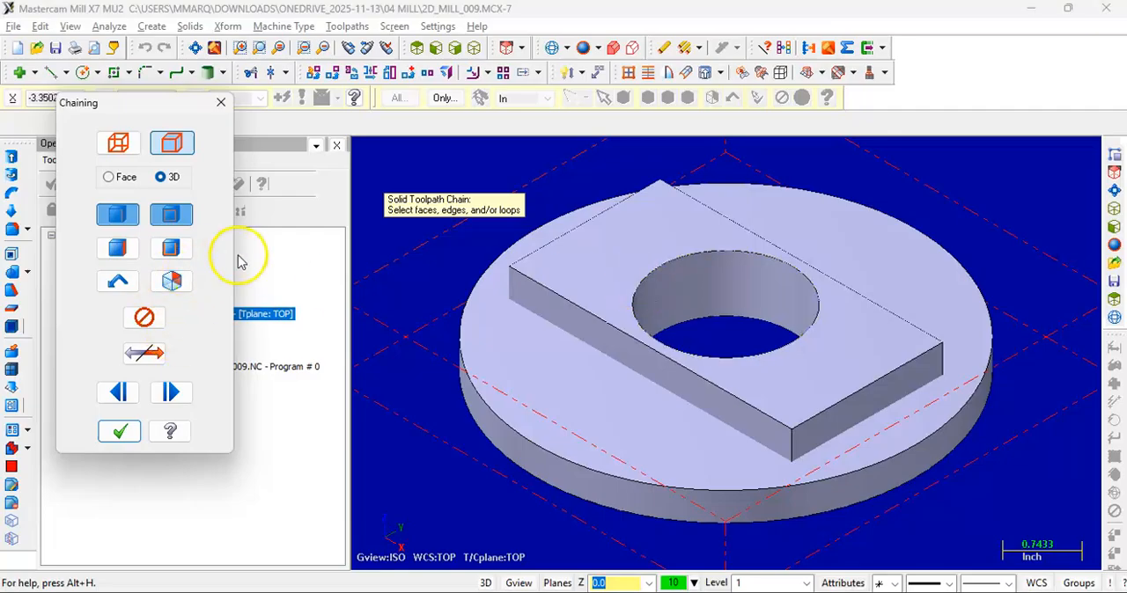
pyautogui.click(782, 427)
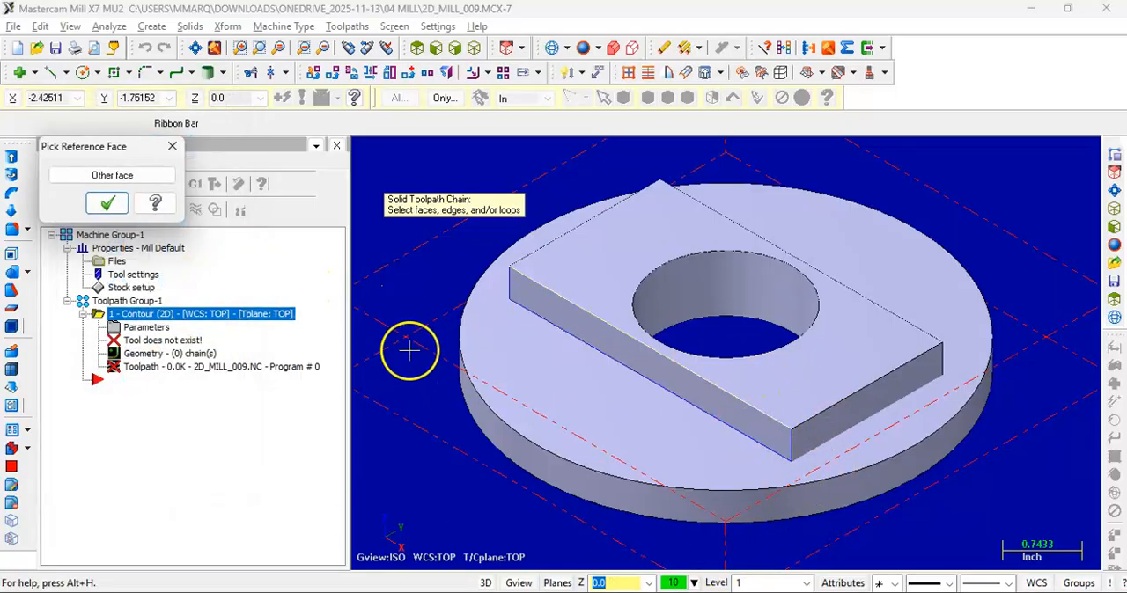
pyautogui.click(129, 177)
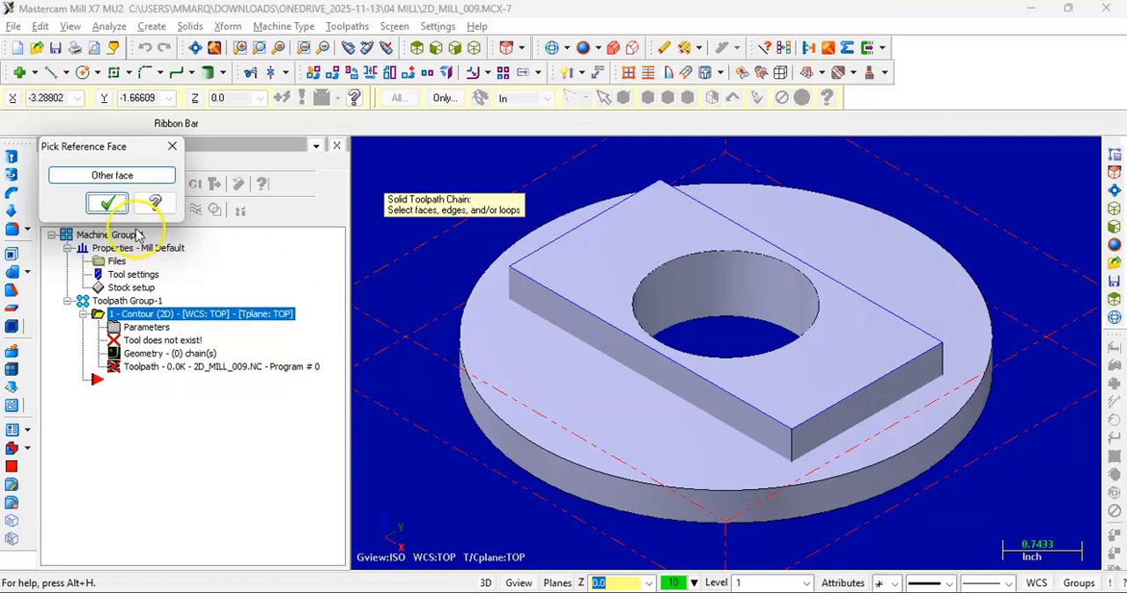
pyautogui.click(101, 205)
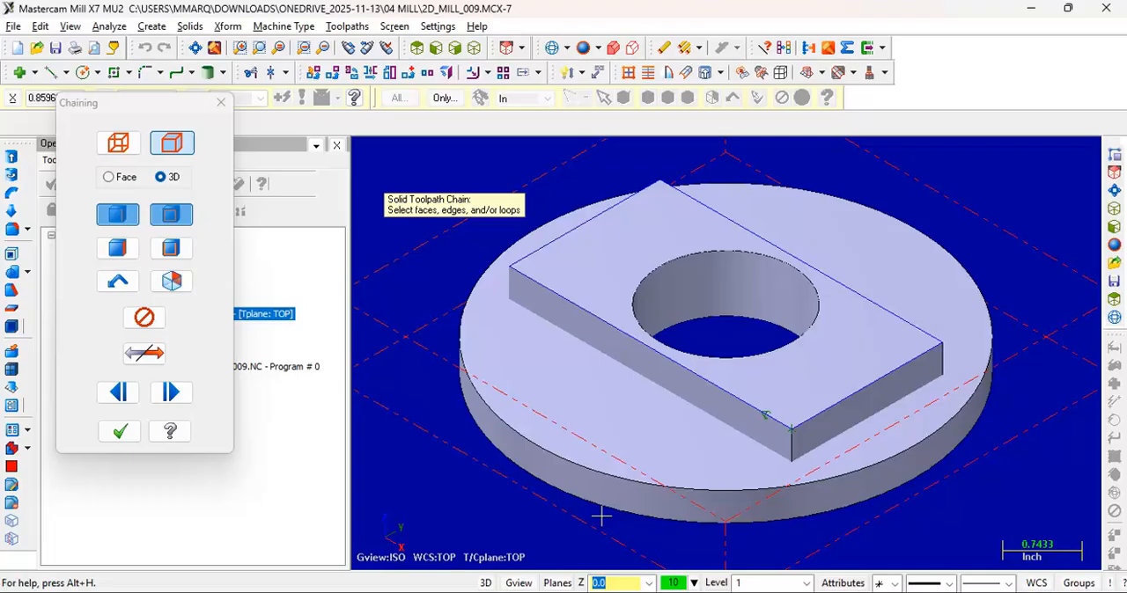
pyautogui.click(900, 337)
pyautogui.click(124, 431)
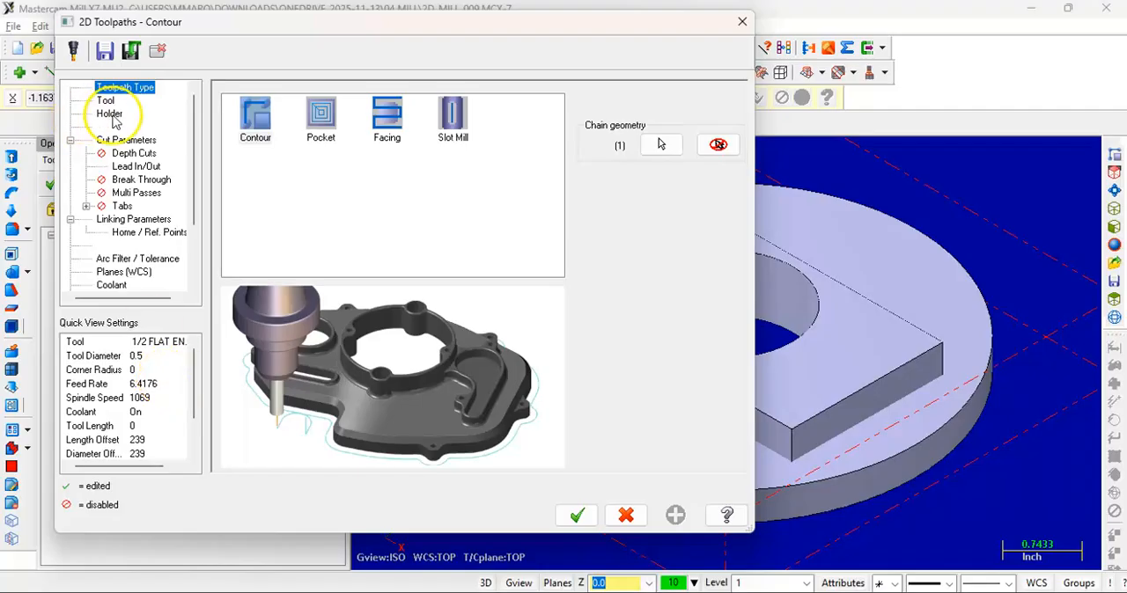
# Choose the 1/2 flat endmill, tool 239, from the tool library for the contour
pyautogui.click(106, 100)
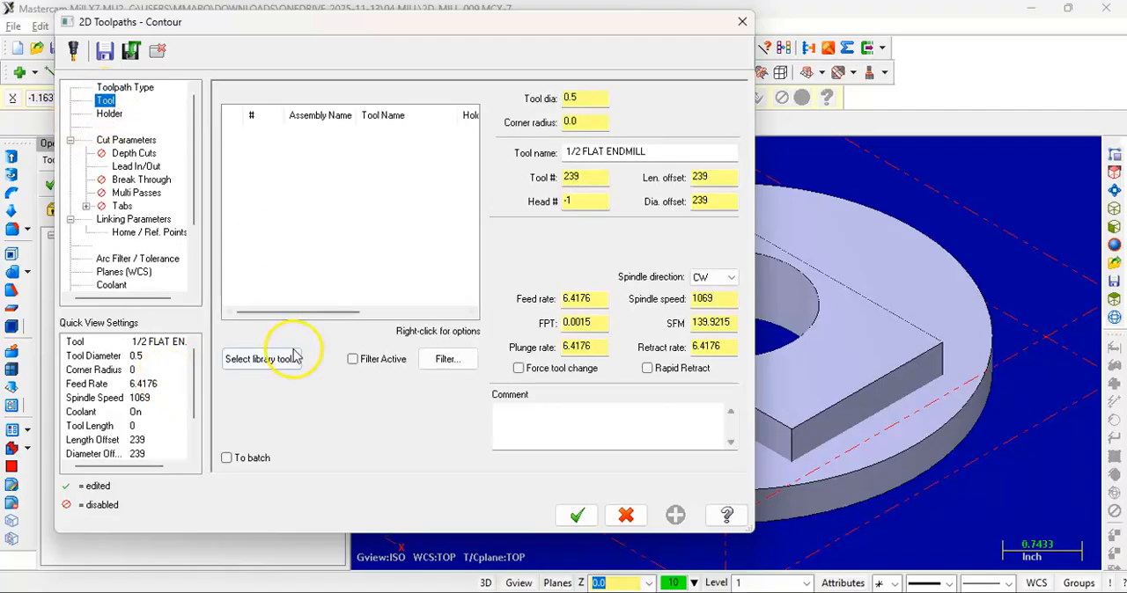
pyautogui.click(278, 361)
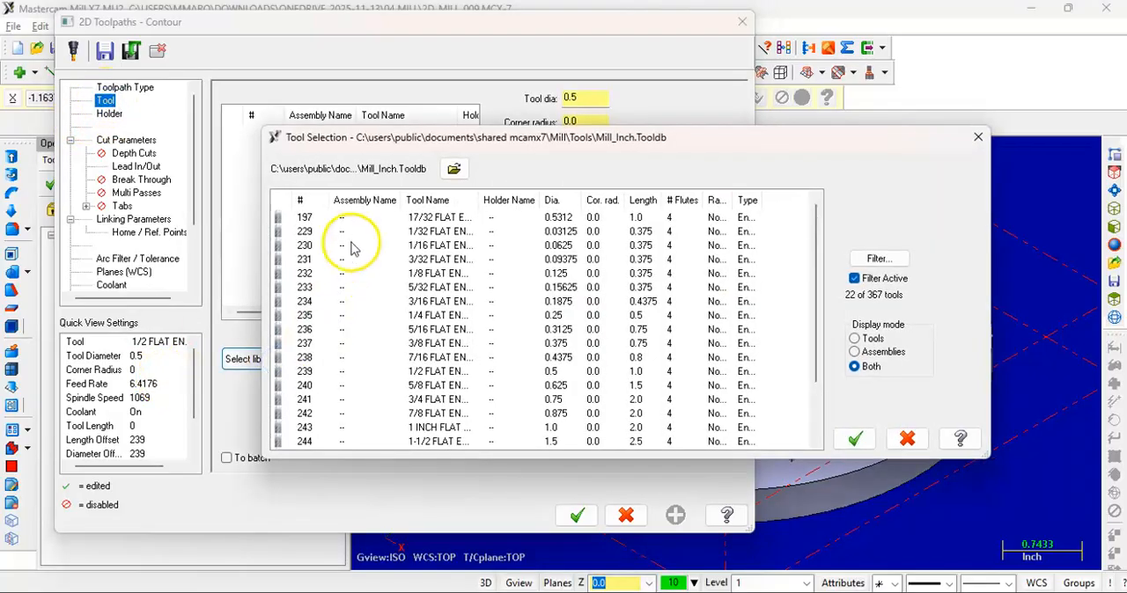
pyautogui.click(451, 371)
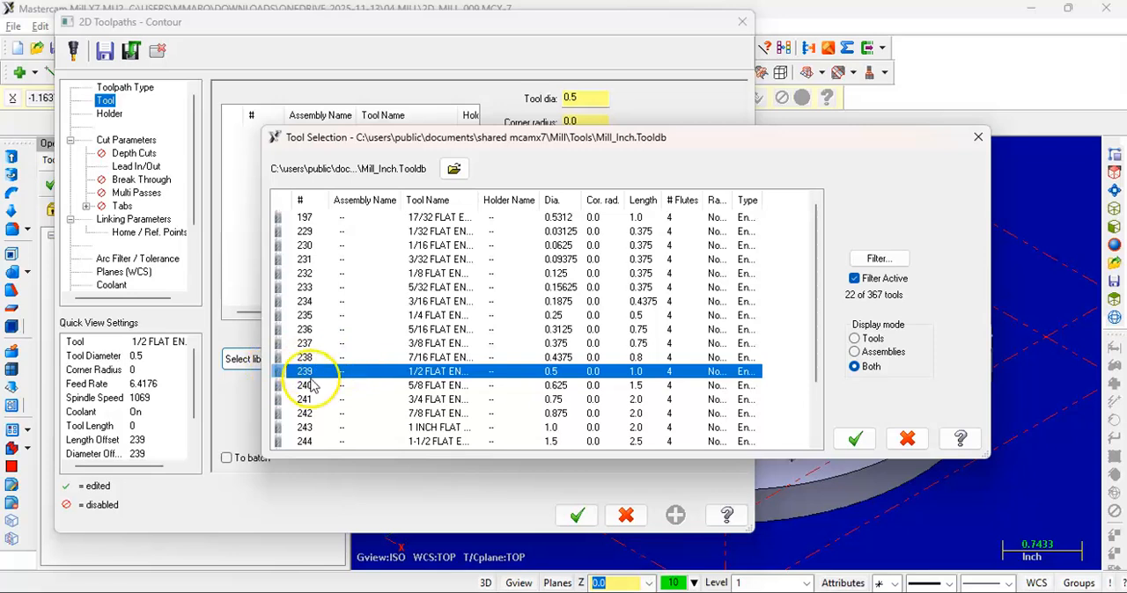
pyautogui.click(854, 438)
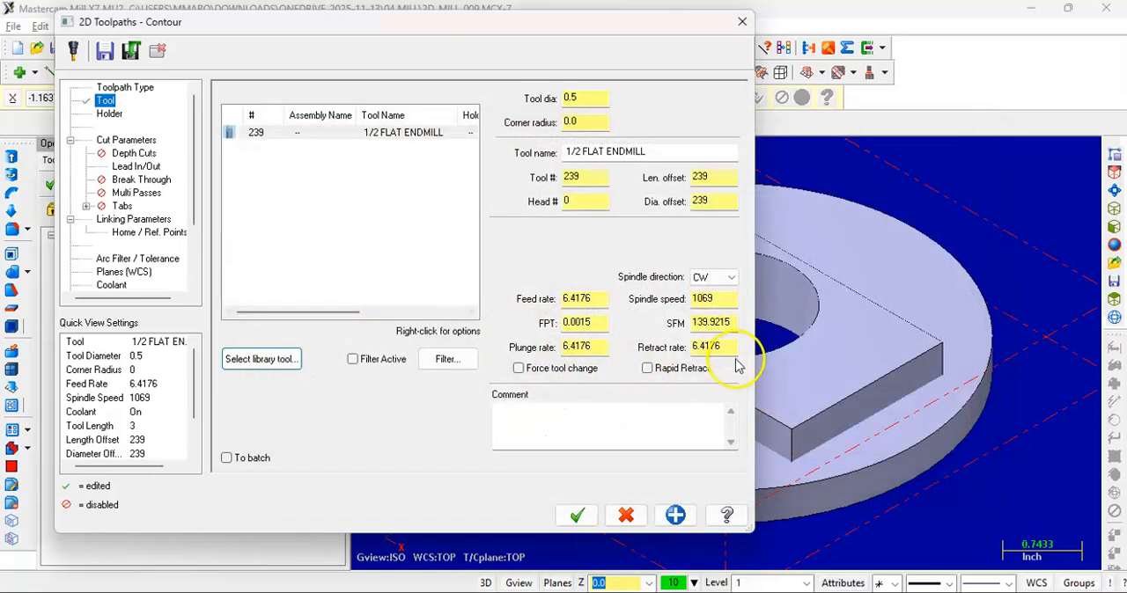
# Set the contour's incremental depth to -0.375 by picking the lower corner of the raised rectangular block
pyautogui.click(129, 221)
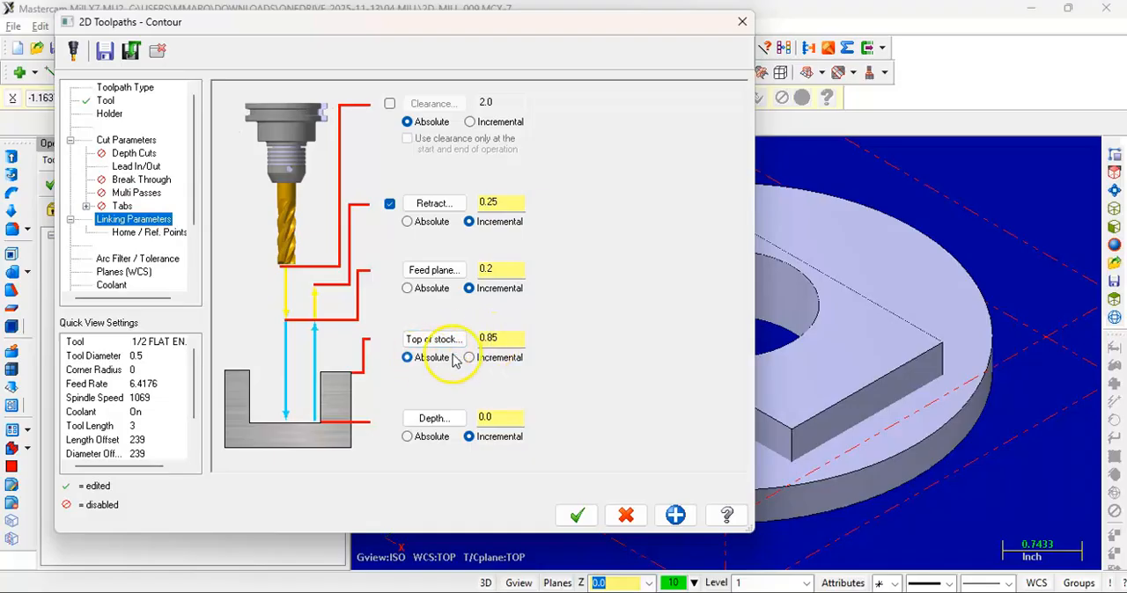
pyautogui.click(432, 421)
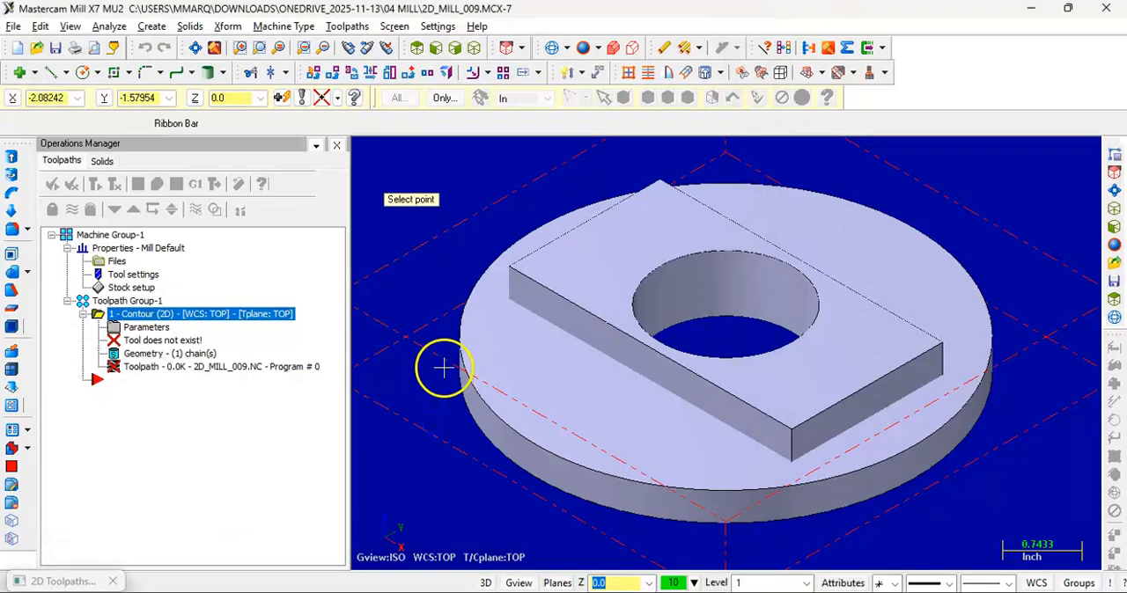
pyautogui.click(516, 304)
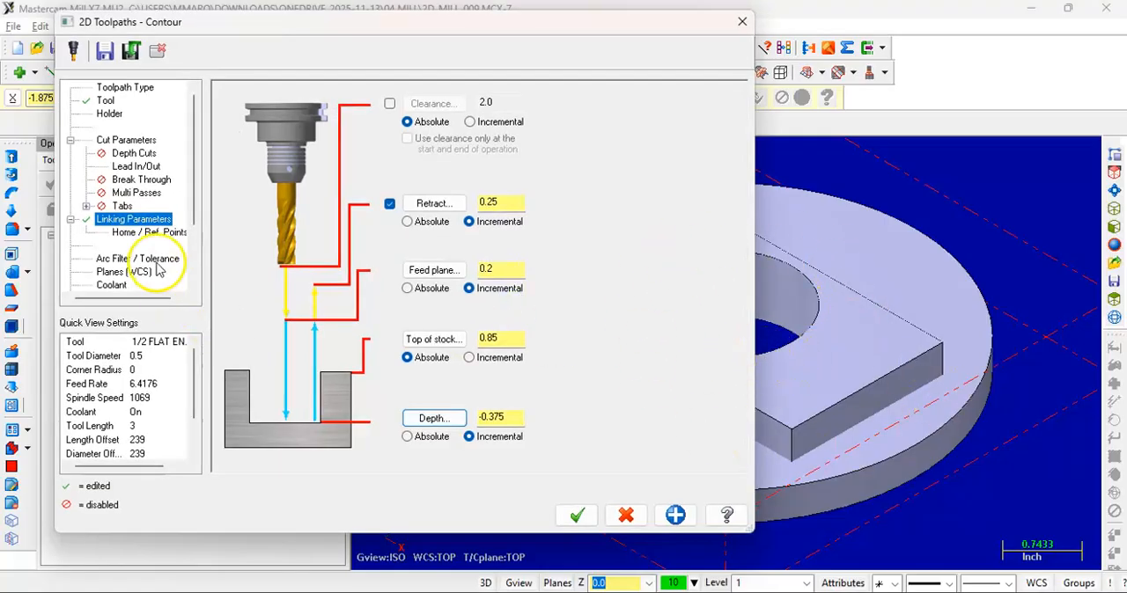
# Review the contour's cut parameters, depth cuts, lead in/out and break through settings, leave break through disabled, and generate the toolpath
pyautogui.click(123, 140)
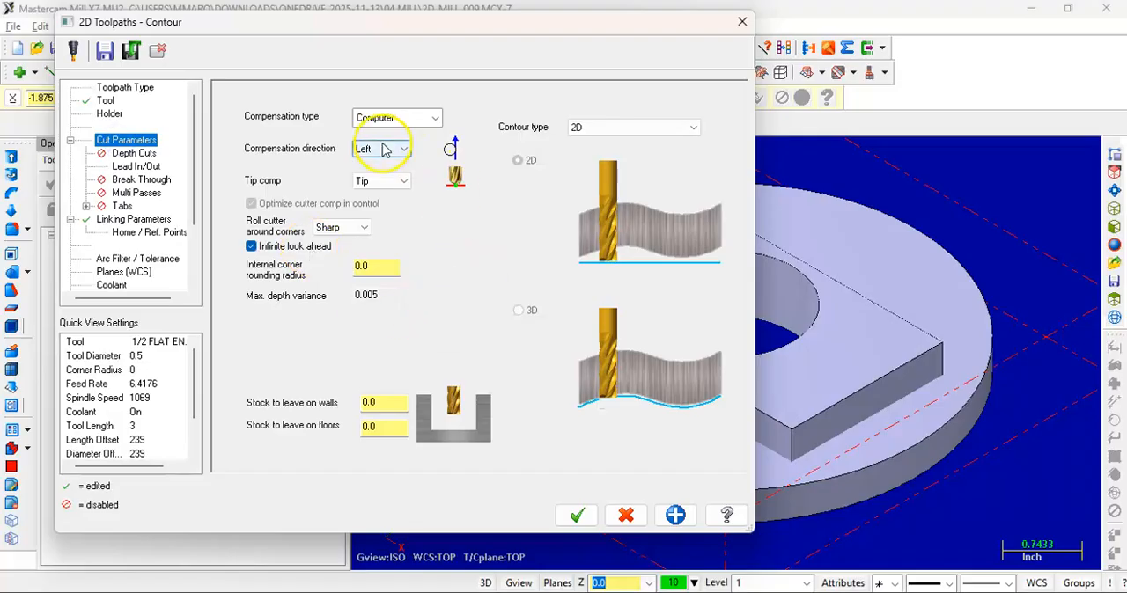
pyautogui.click(132, 154)
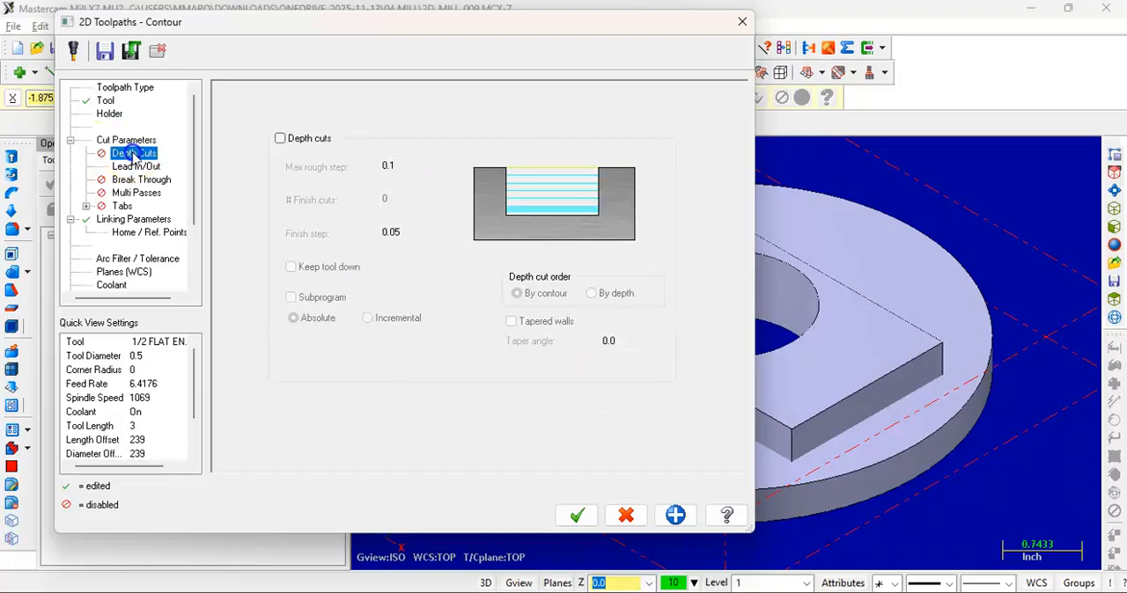
pyautogui.click(137, 168)
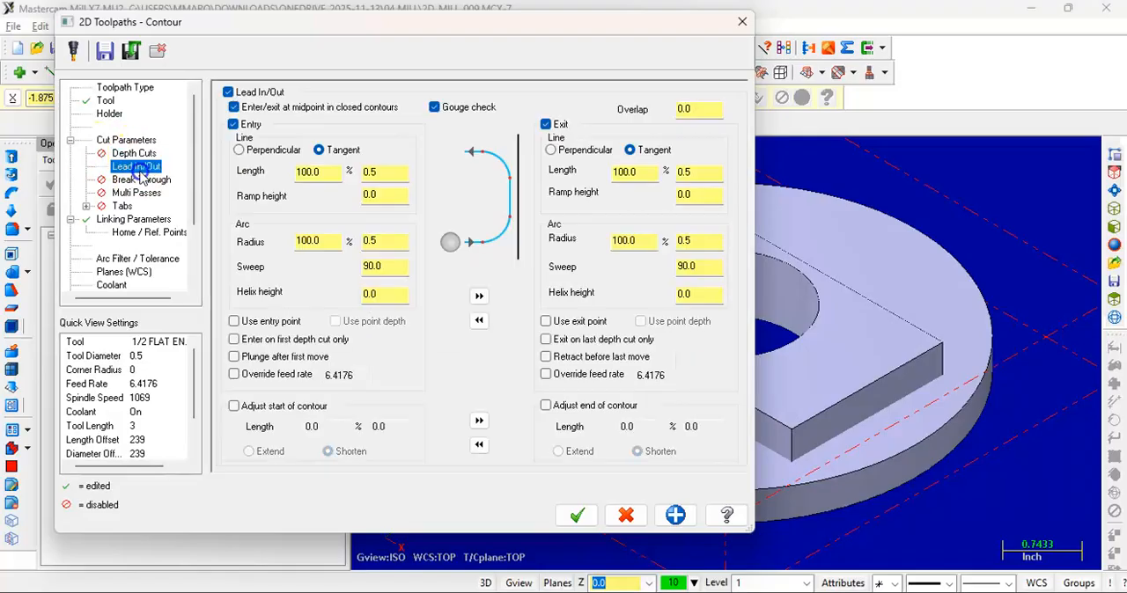
pyautogui.click(143, 181)
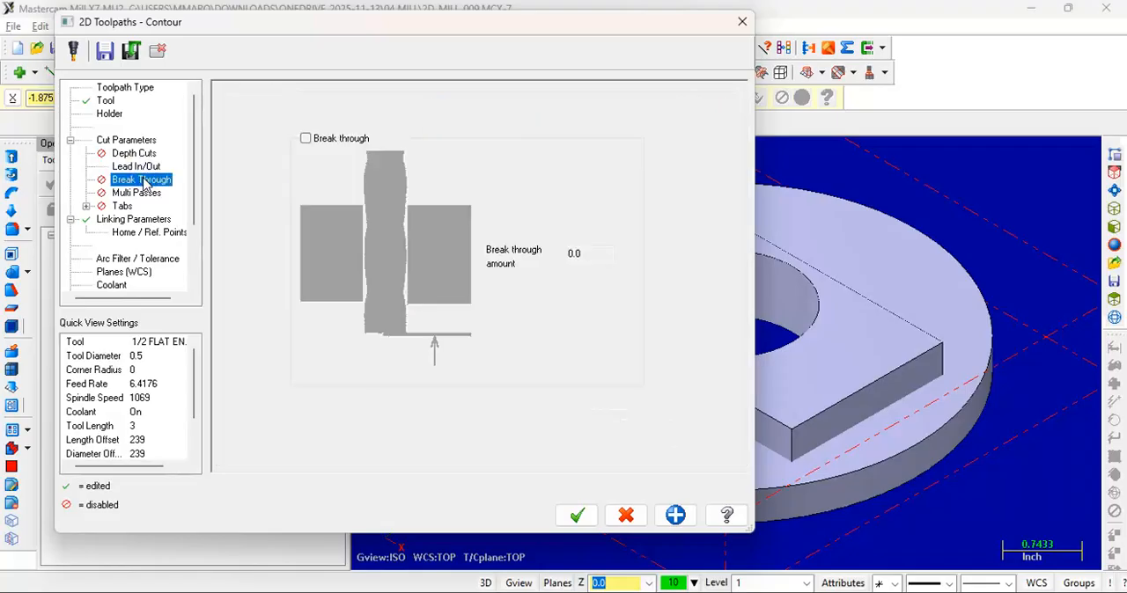
pyautogui.click(306, 139)
pyautogui.click(306, 140)
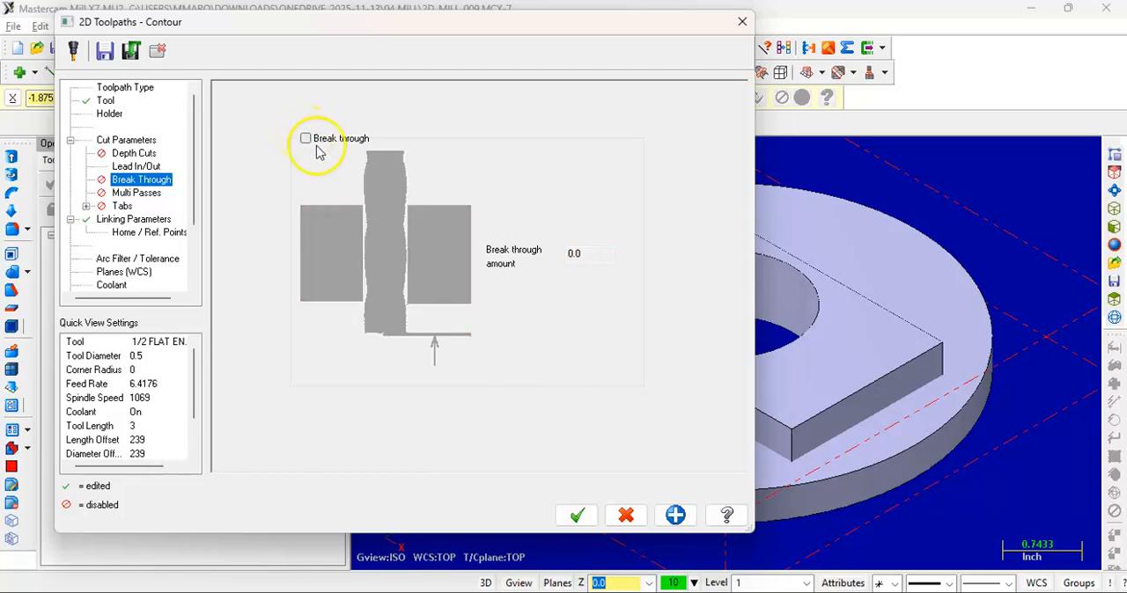
pyautogui.click(577, 515)
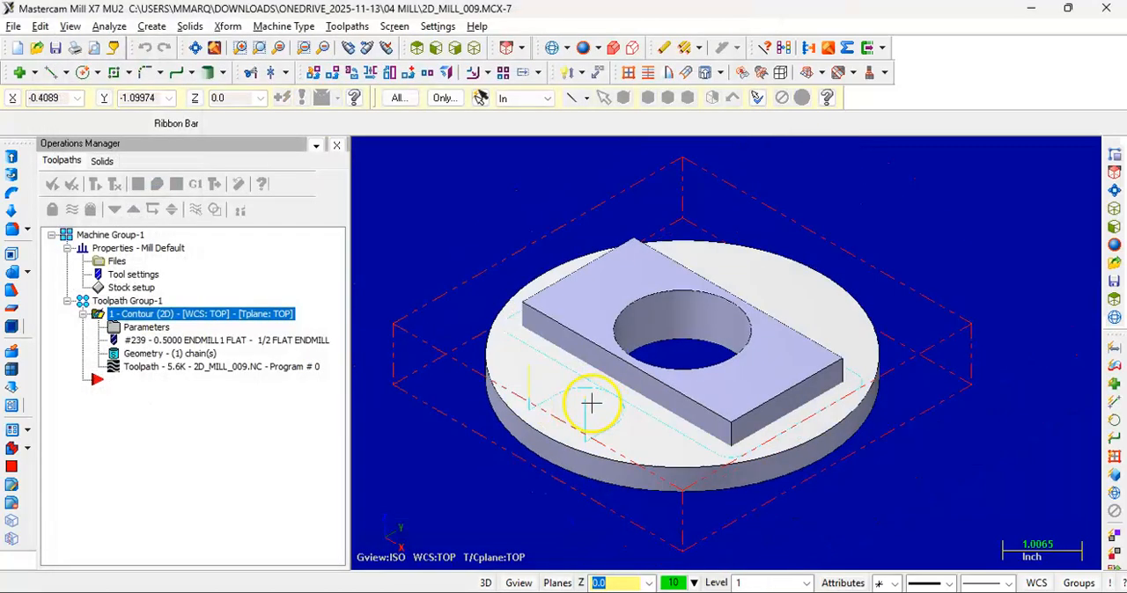
# Inspect the single-pass contour toolpath in the front and isometric views, then run its Verify simulation and examine the cut stock
pyautogui.scroll(2, 590, 404)
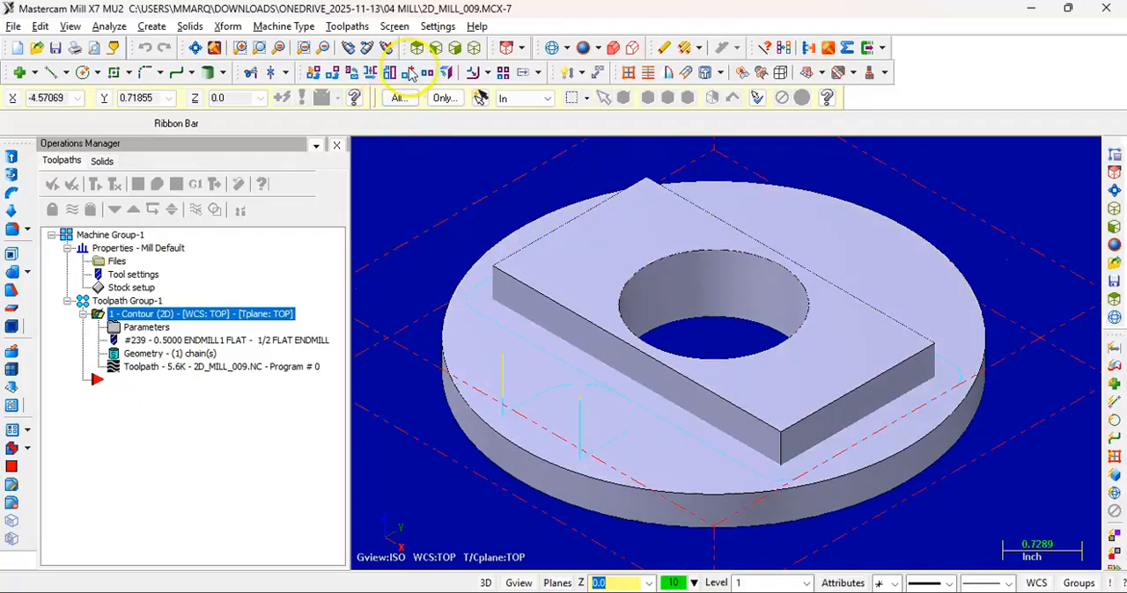
pyautogui.click(435, 47)
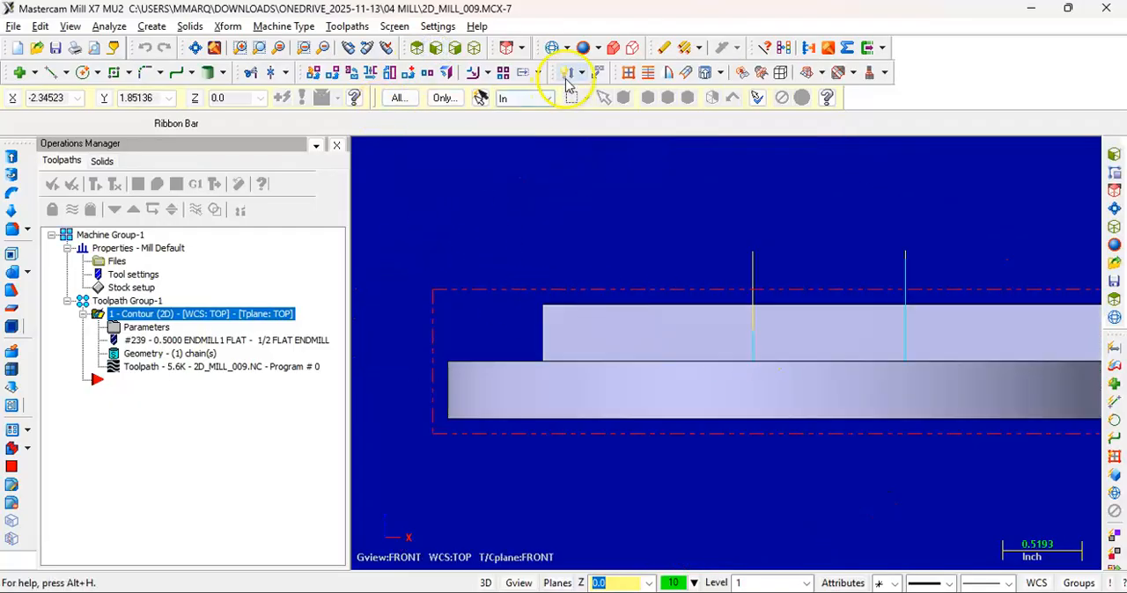
pyautogui.click(553, 49)
pyautogui.click(581, 49)
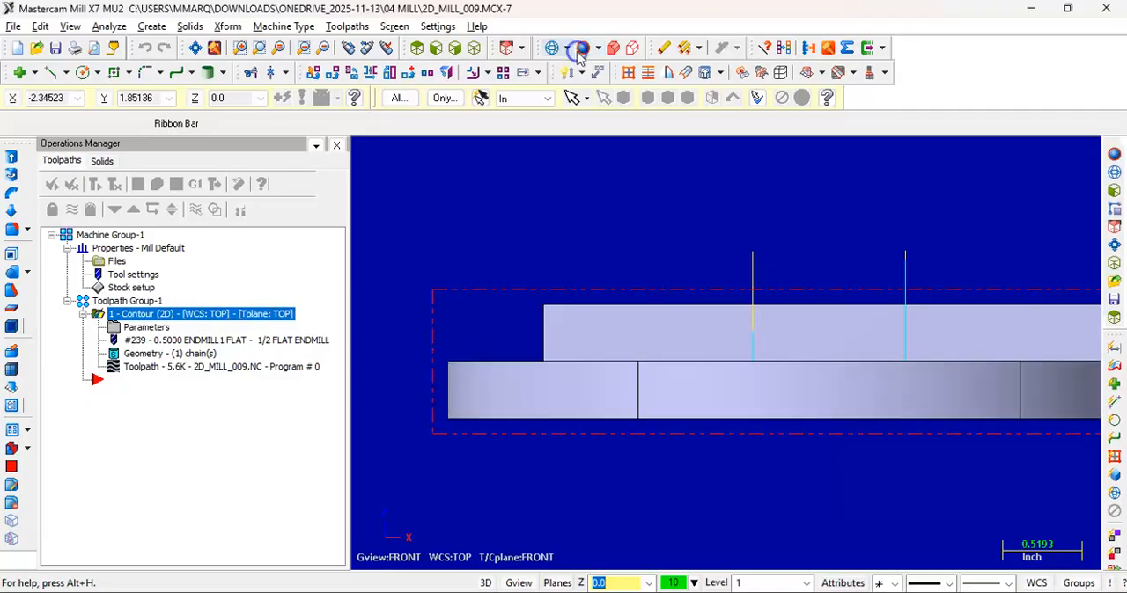
pyautogui.click(476, 48)
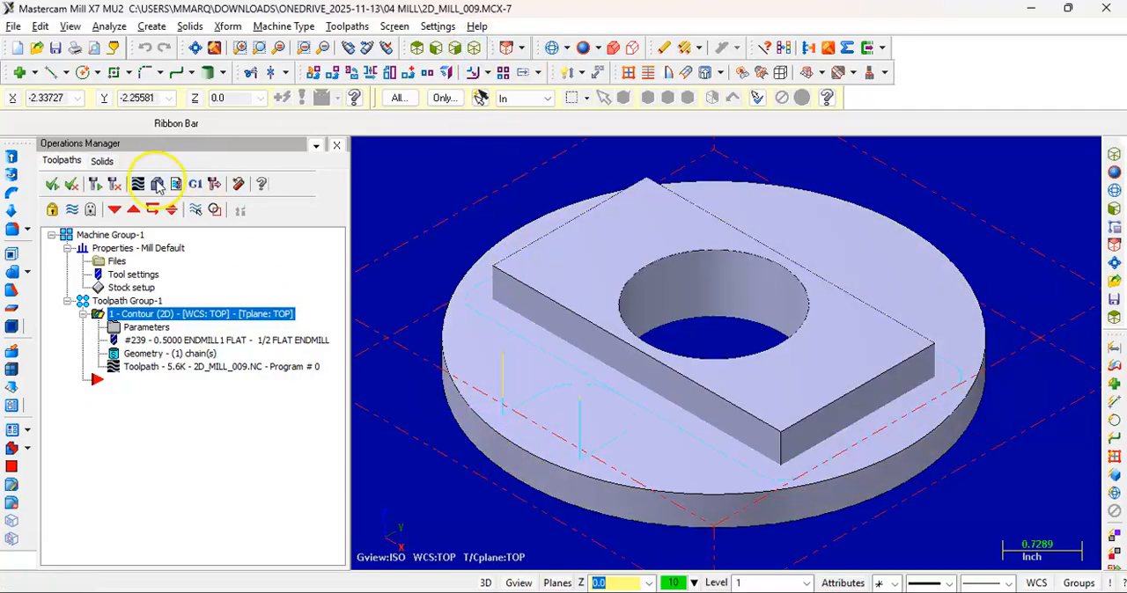
pyautogui.click(157, 184)
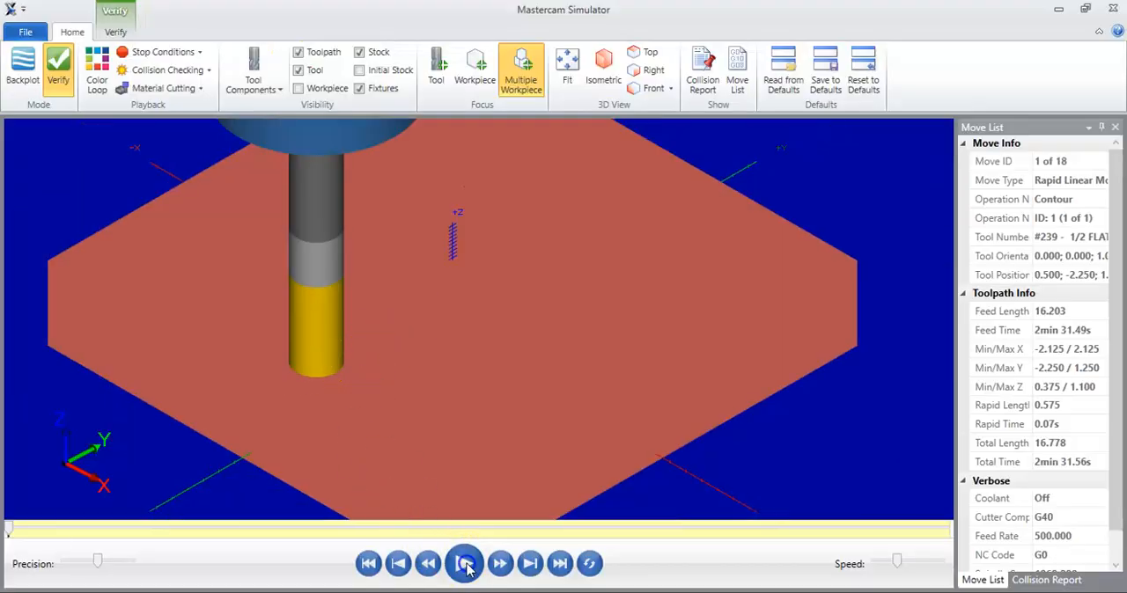
pyautogui.click(465, 564)
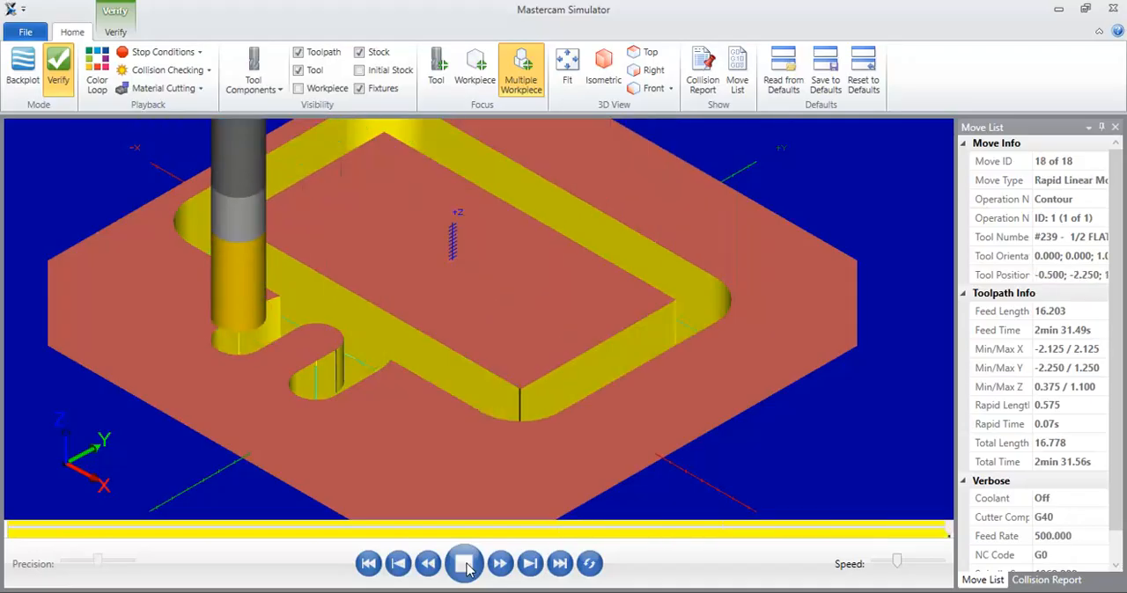
pyautogui.moveTo(529, 366); pyautogui.dragTo(503, 360)
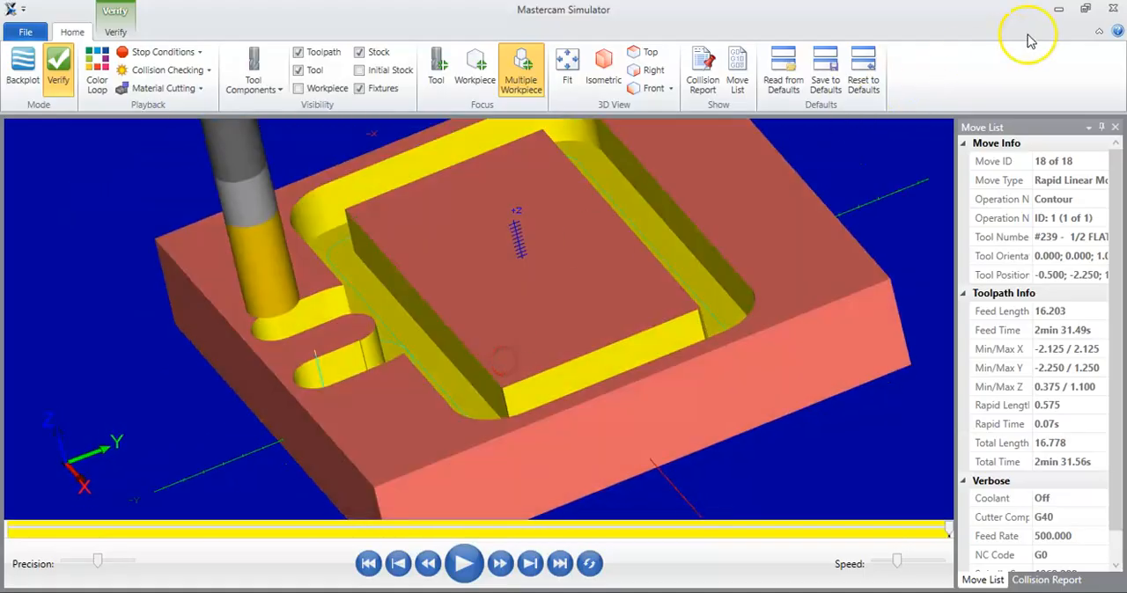
pyautogui.click(1115, 9)
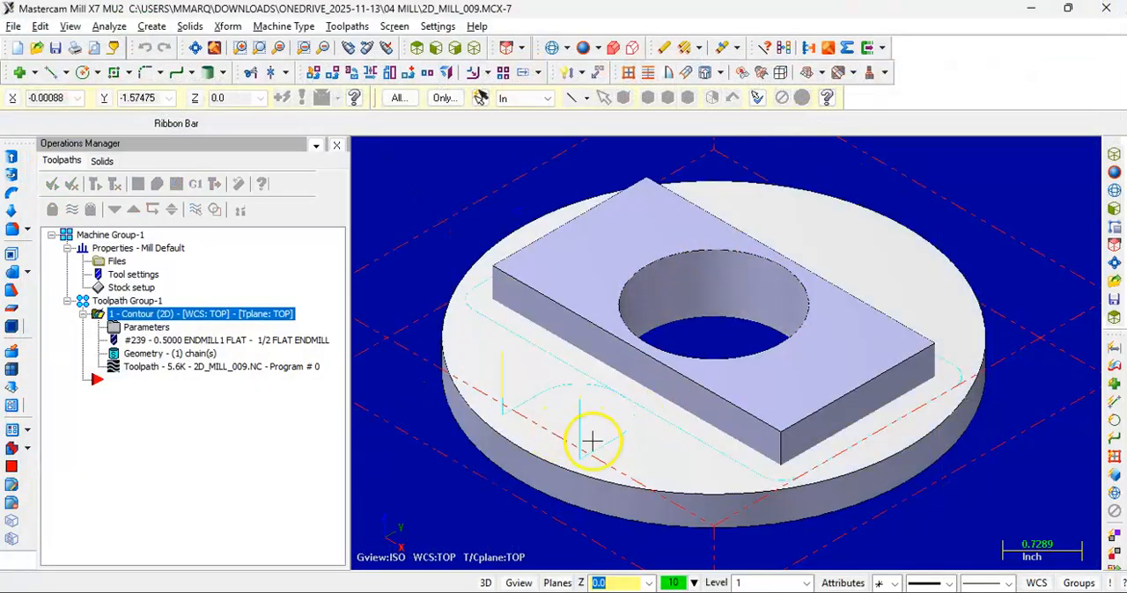
# Enable multi passes on the contour with 5 rough passes at 0.4 spacing and 2 finish passes at 0.05 spacing, and regenerate it
pyautogui.moveTo(595, 447)
pyautogui.mouseDown(button='middle')
pyautogui.moveTo(581, 433)
pyautogui.moveTo(636, 420)
pyautogui.moveTo(601, 446)
pyautogui.mouseUp(button='middle')
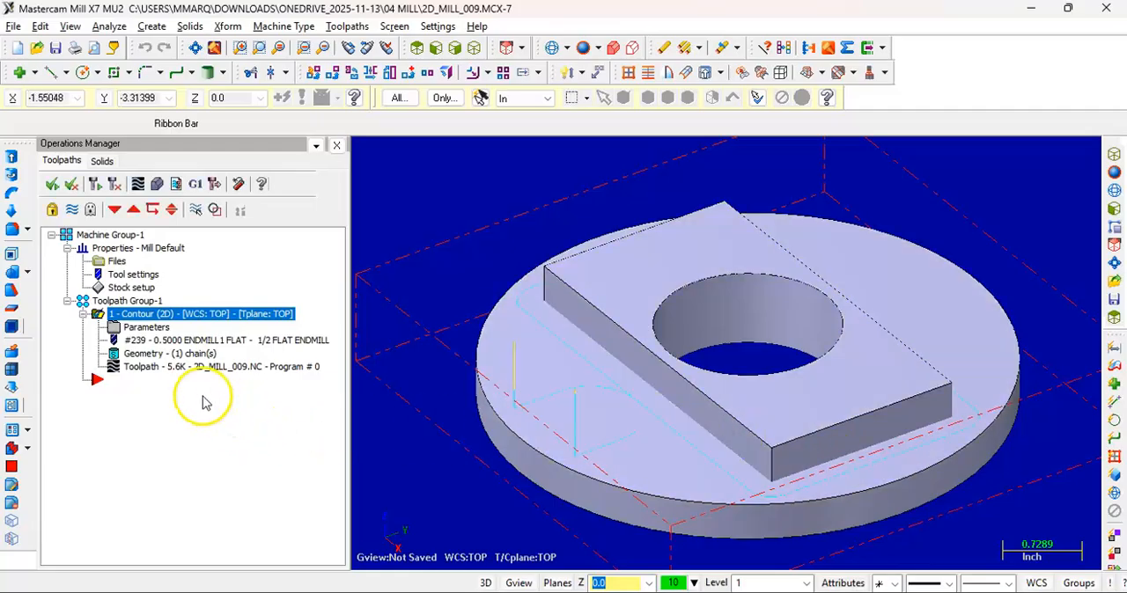
pyautogui.click(159, 332)
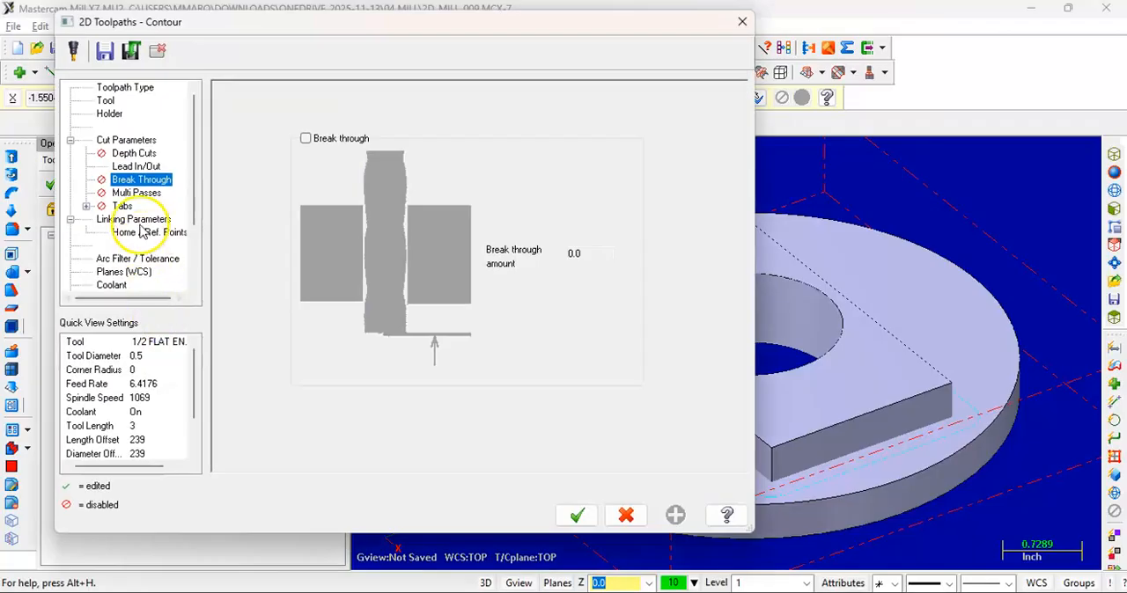
pyautogui.click(141, 193)
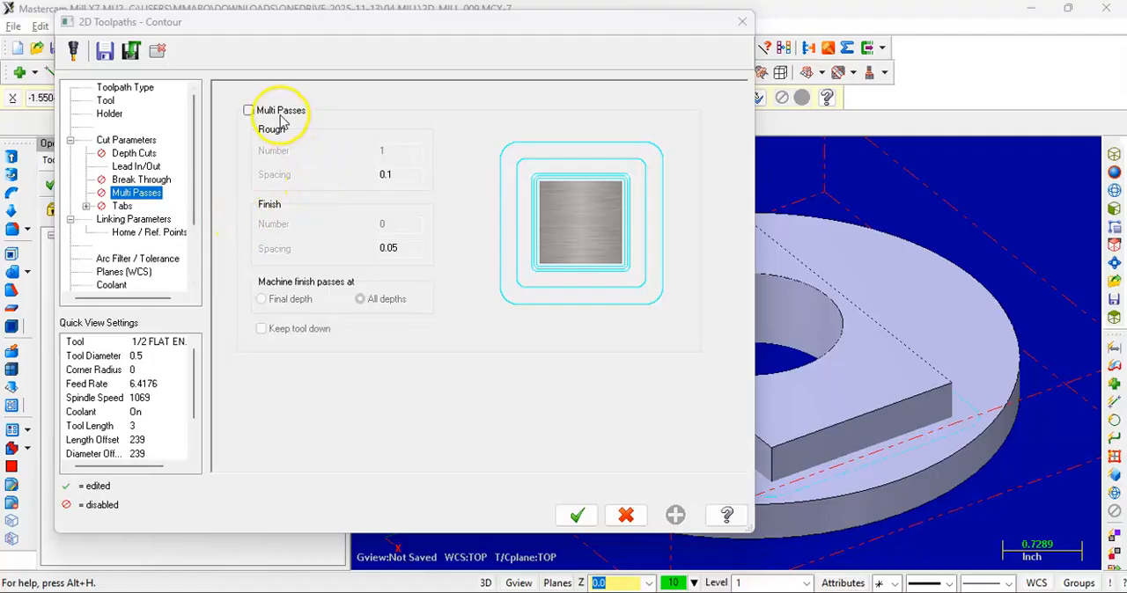
pyautogui.click(250, 111)
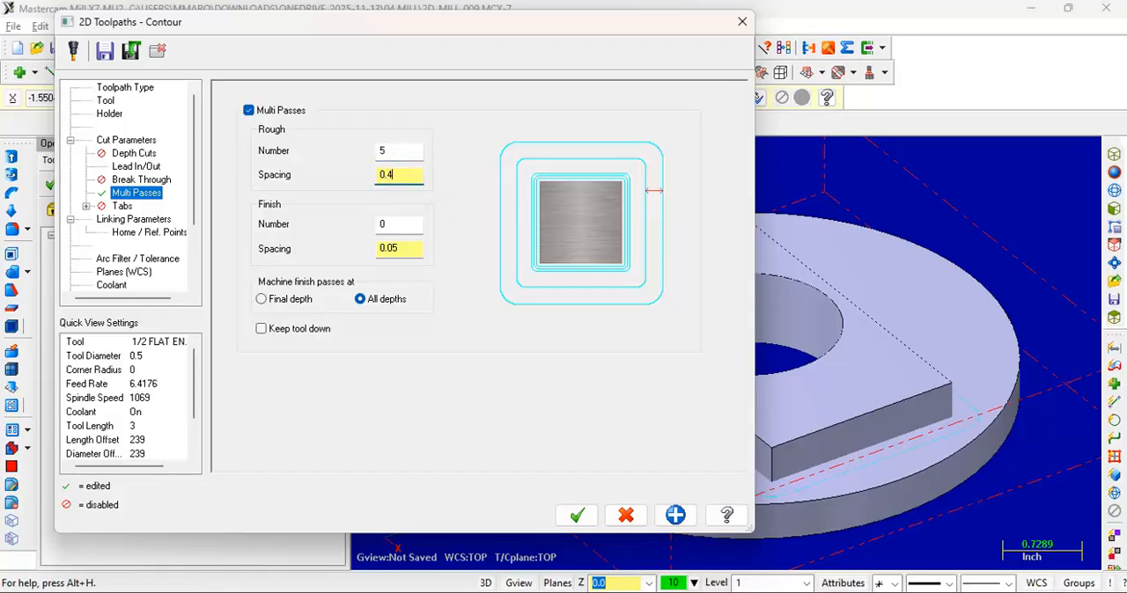
pyautogui.click(405, 228)
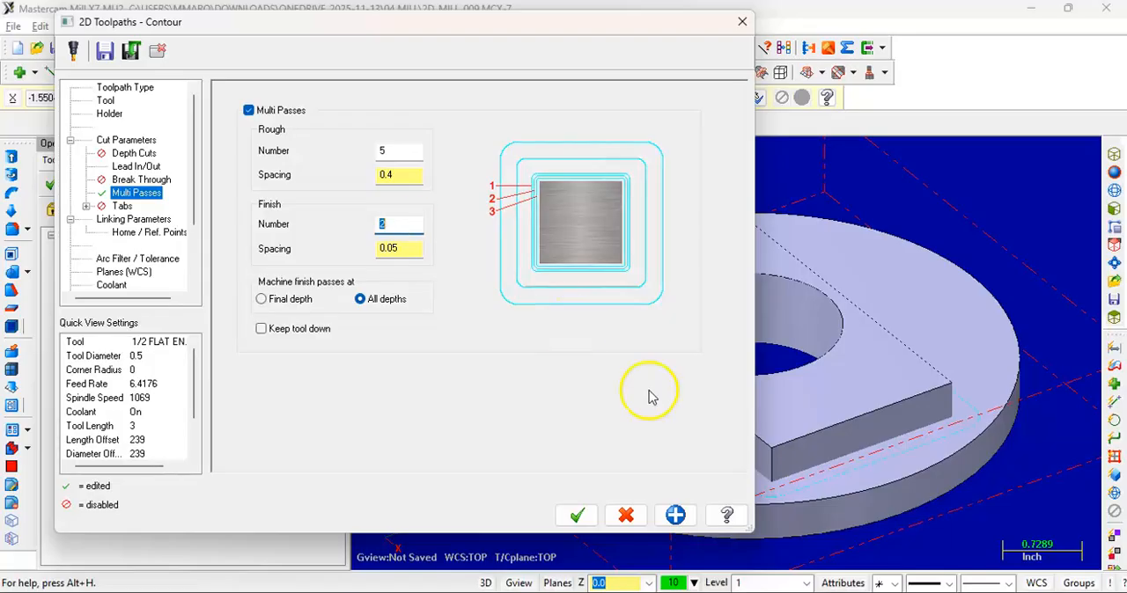
pyautogui.click(422, 247)
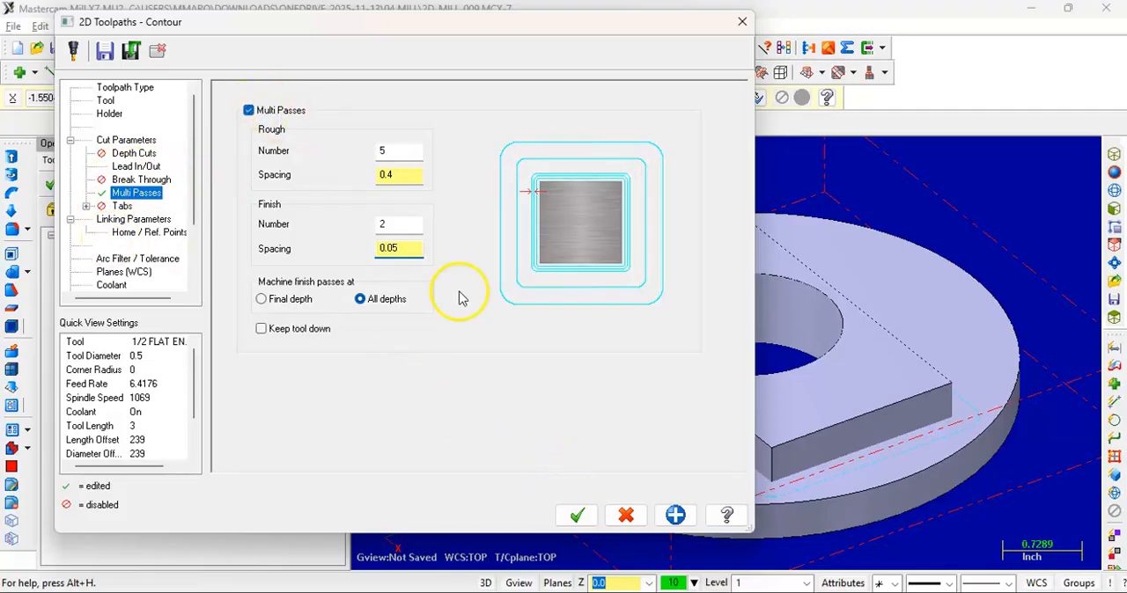
pyautogui.click(581, 514)
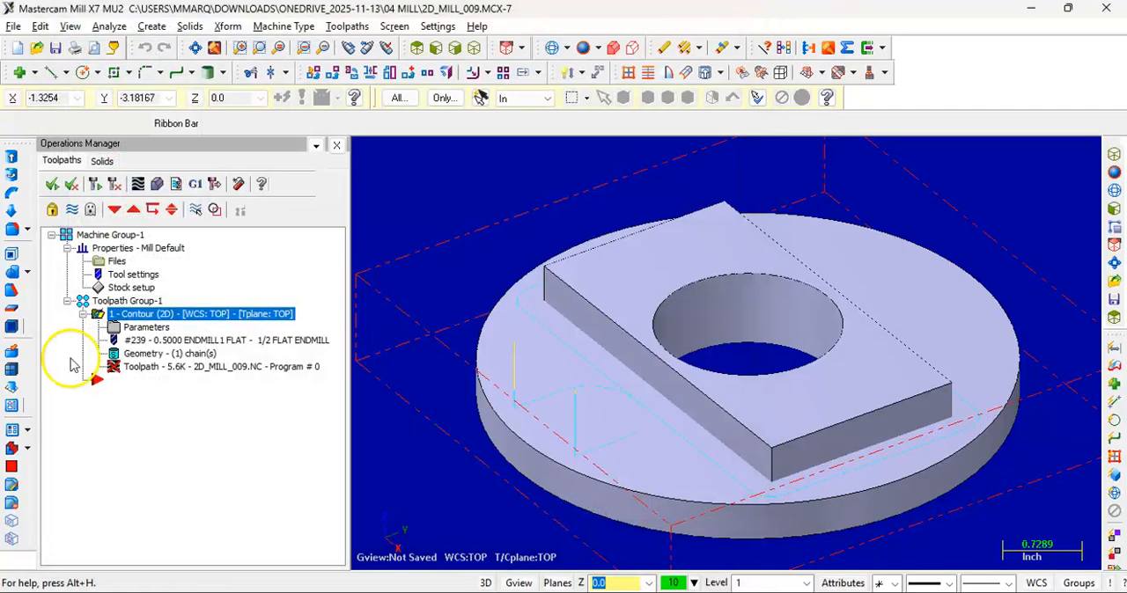
pyautogui.click(113, 183)
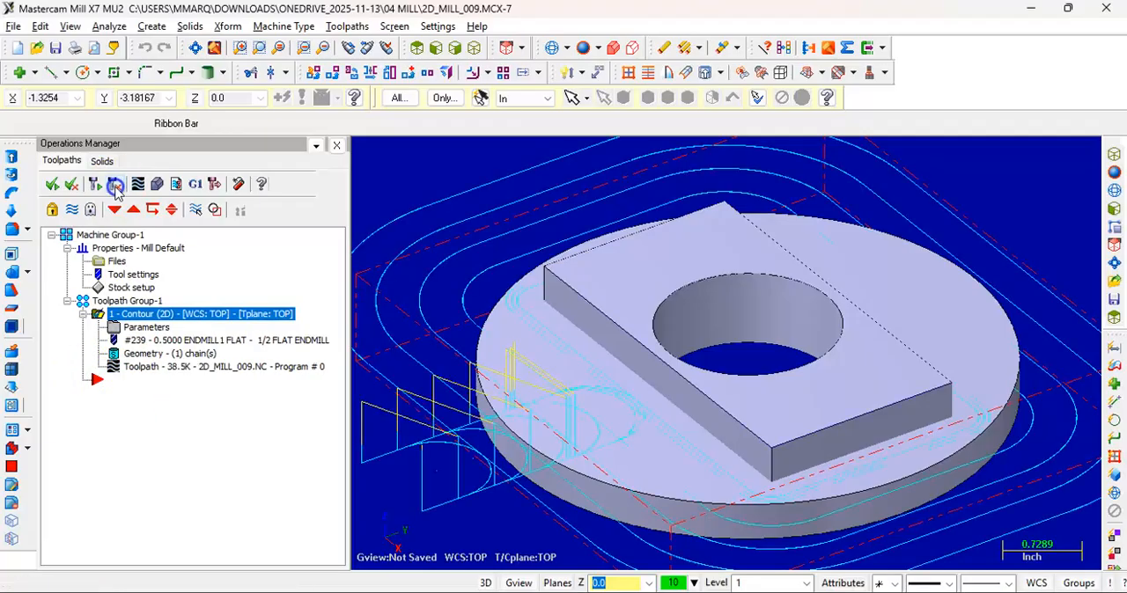
# Check the multi-pass contour toolpath from the front and isometric views and simulate the full material removal in Verify mode
pyautogui.scroll(-1, 597, 327)
pyautogui.scroll(-1, 558, 315)
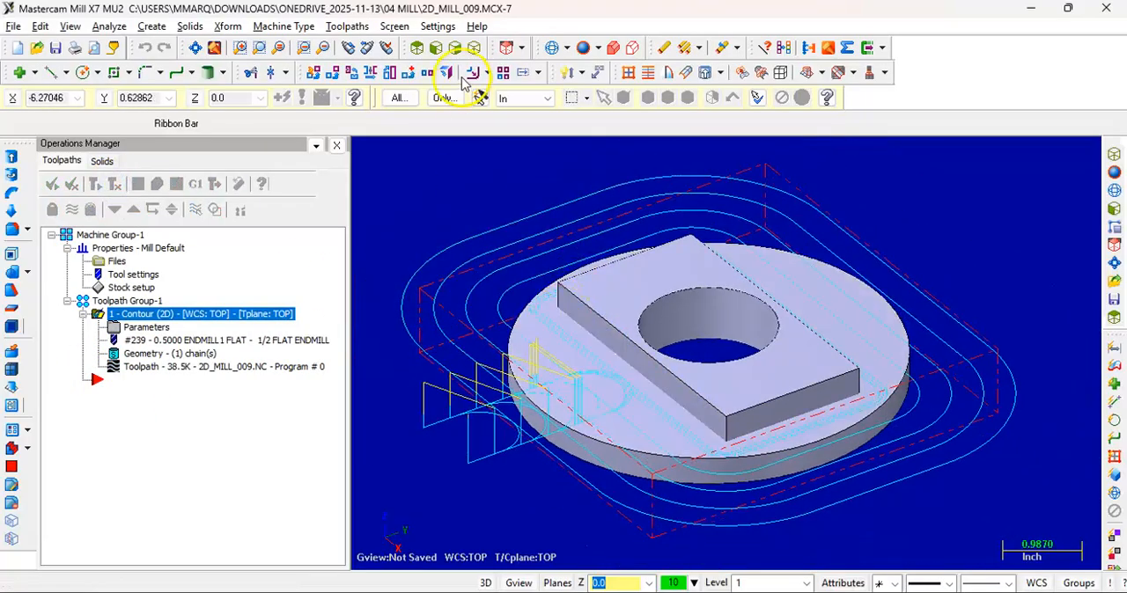
pyautogui.click(441, 51)
pyautogui.scroll(-2, 513, 311)
pyautogui.moveTo(577, 323); pyautogui.dragTo(549, 126, button='middle')
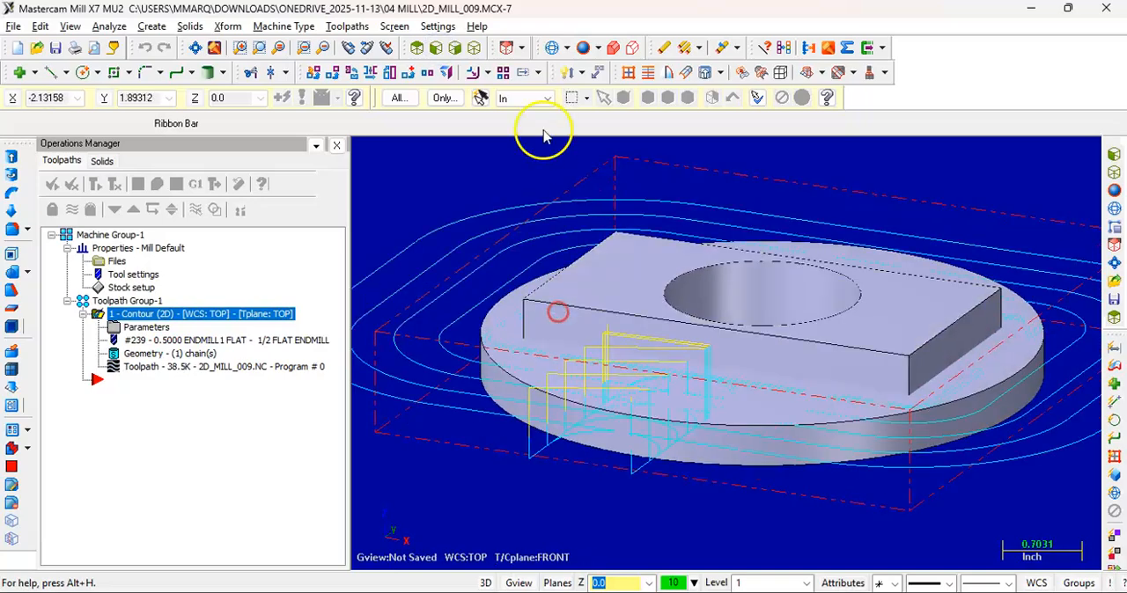
pyautogui.click(473, 49)
pyautogui.scroll(-3, 495, 264)
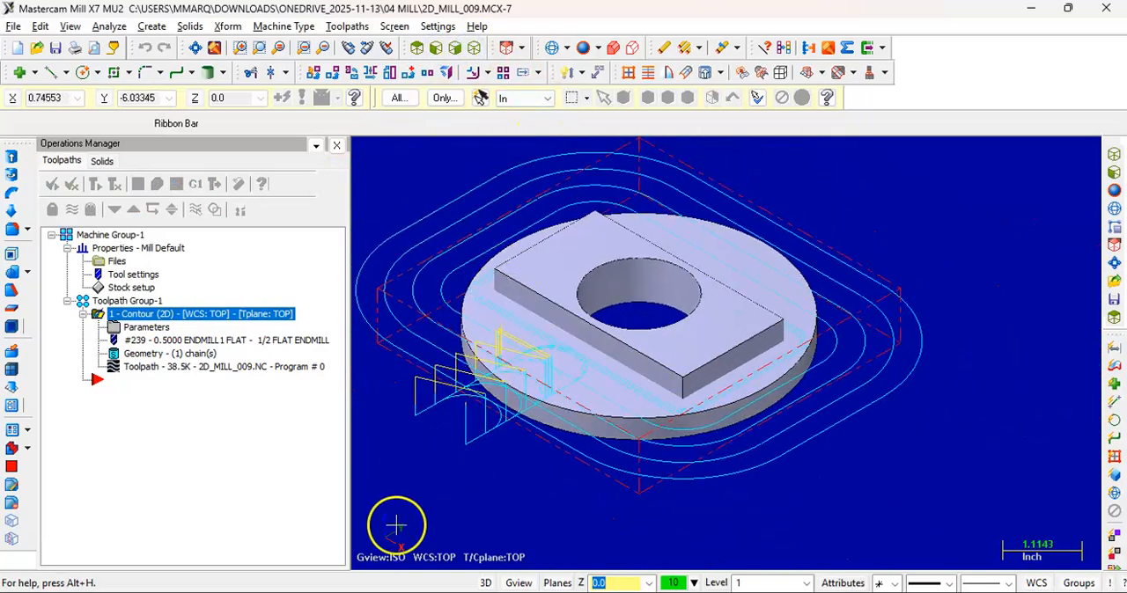
pyautogui.click(157, 184)
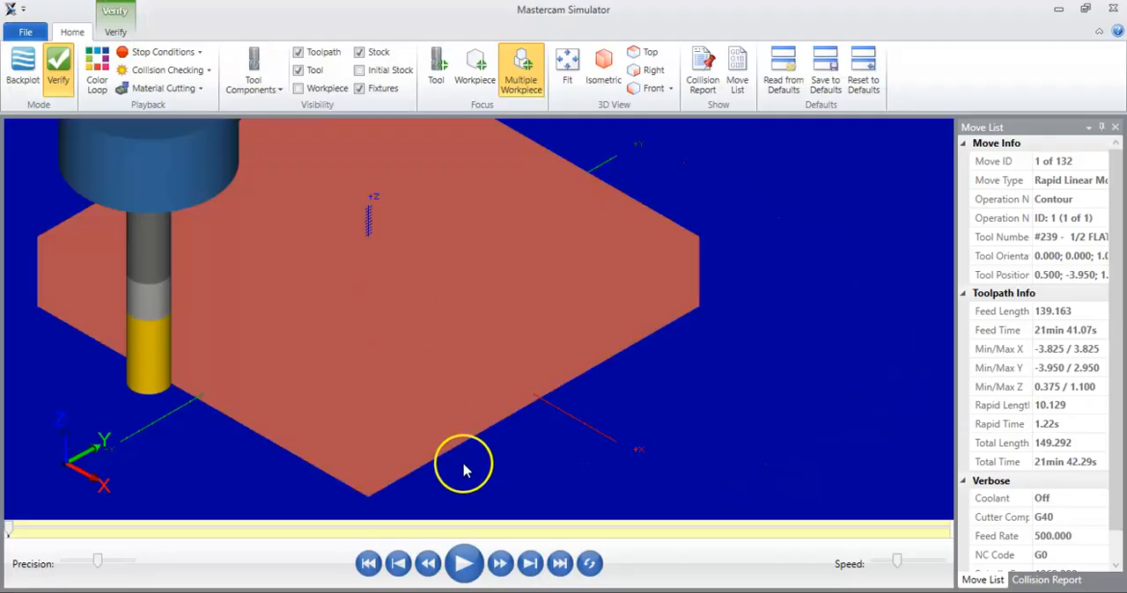
pyautogui.click(464, 564)
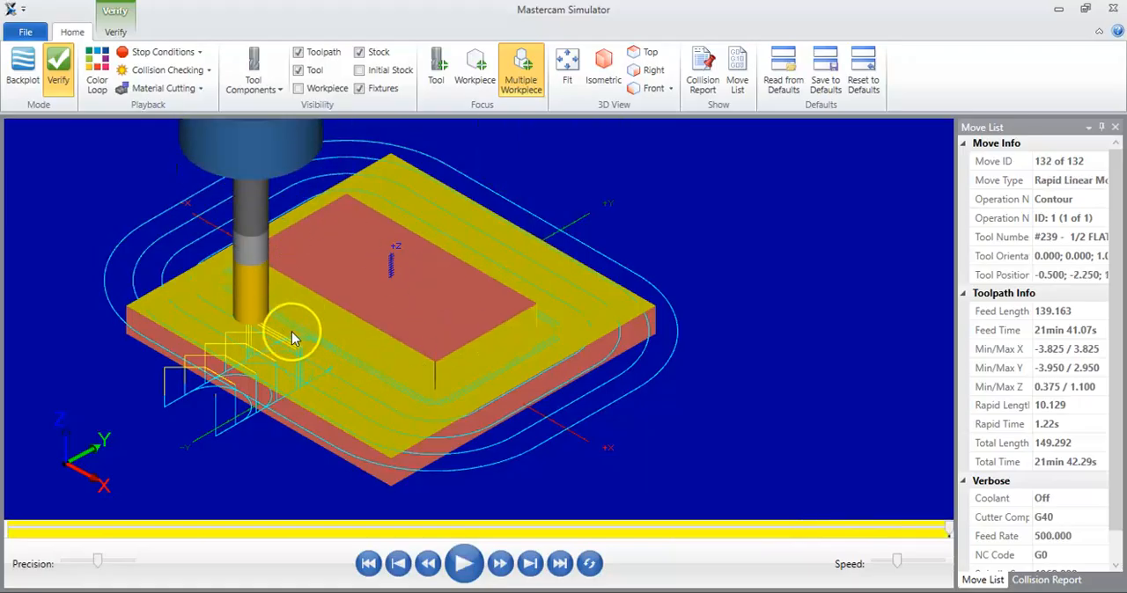
pyautogui.scroll(5, 291, 332)
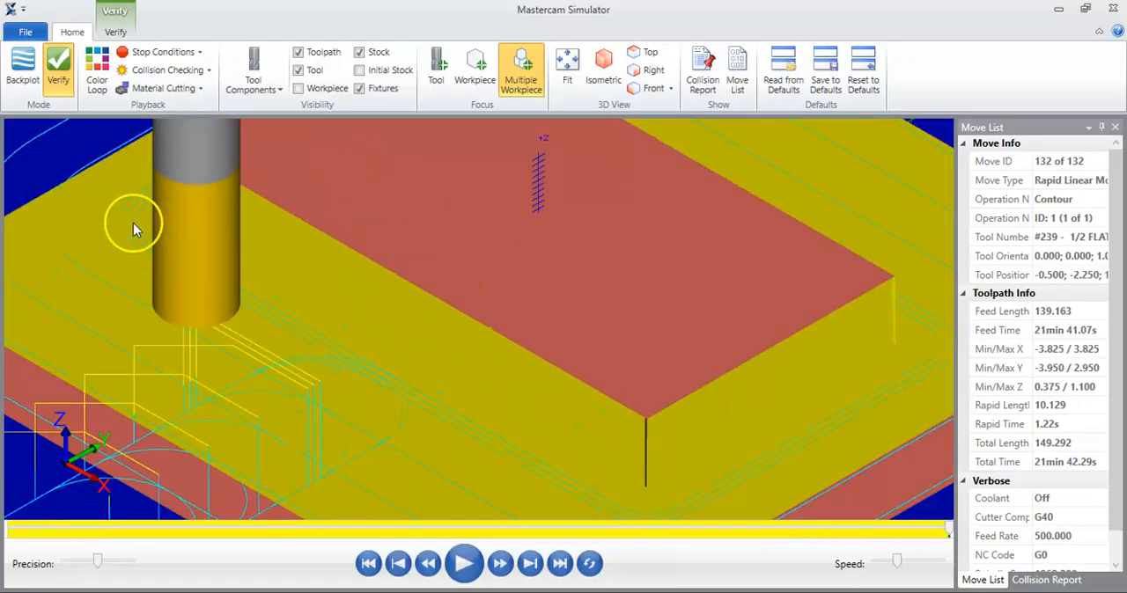
pyautogui.scroll(-5, 194, 214)
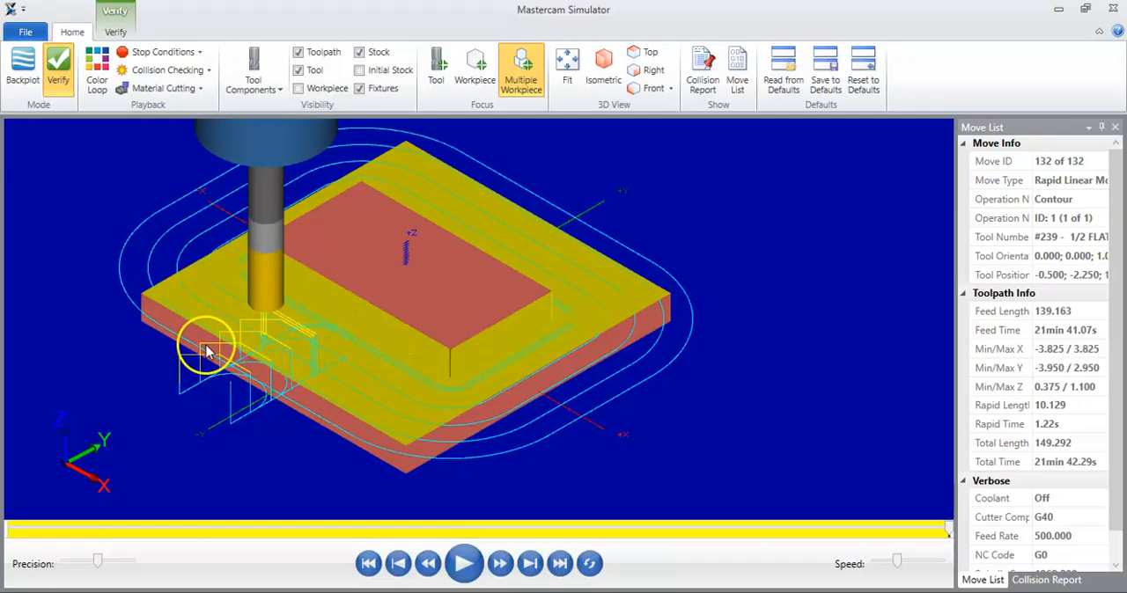
pyautogui.click(1114, 11)
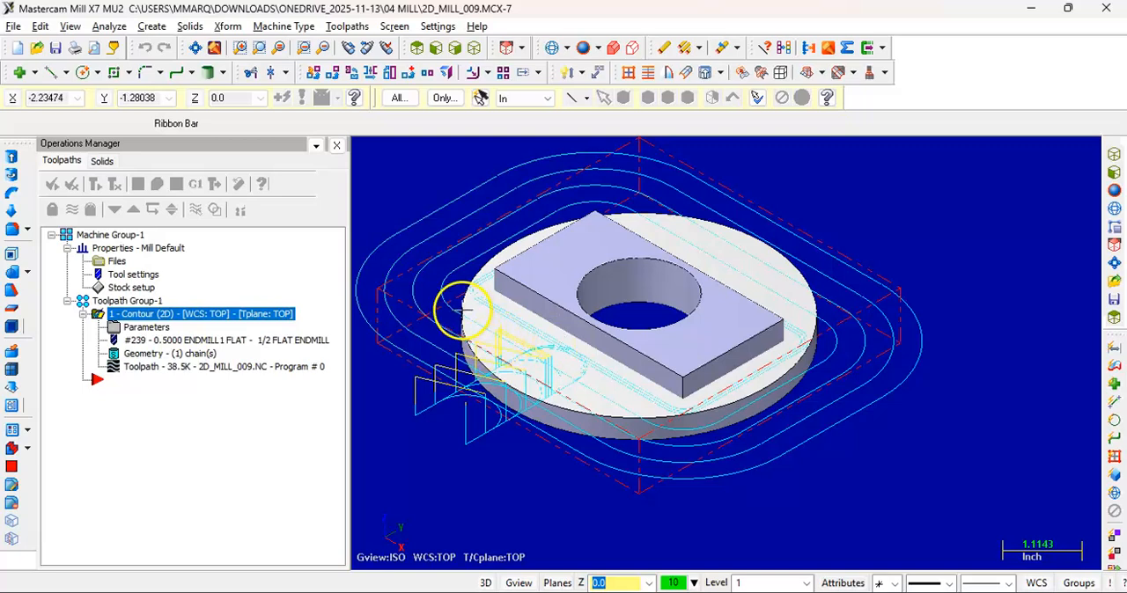
# Create a second 2D contour toolpath chained along the disc's upper outer edge, with the disc's top face as reference face
pyautogui.scroll(1, 506, 420)
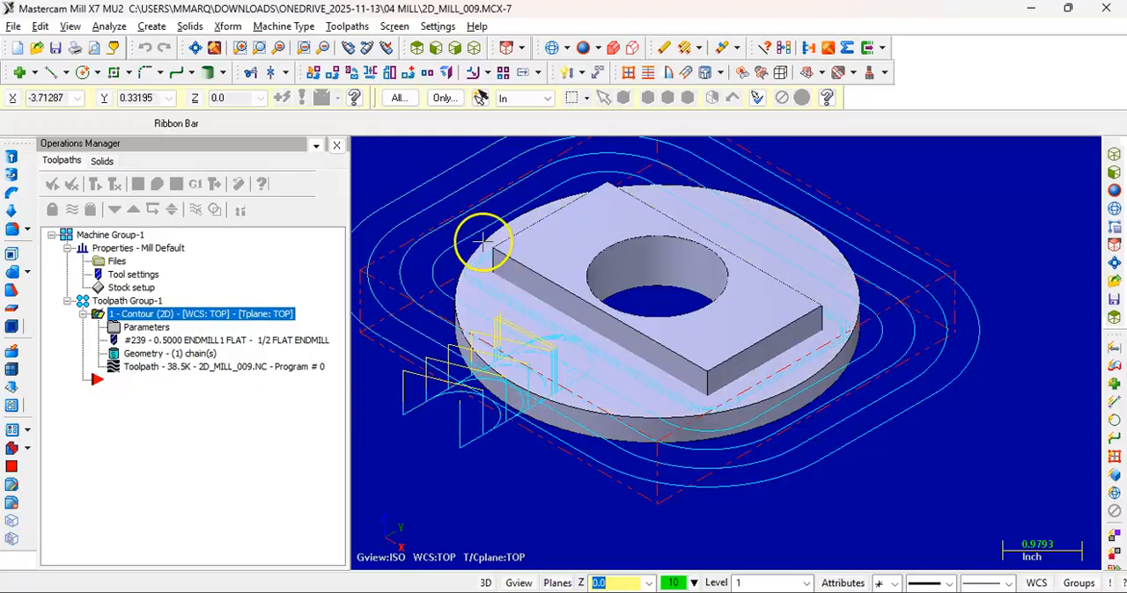
pyautogui.click(347, 27)
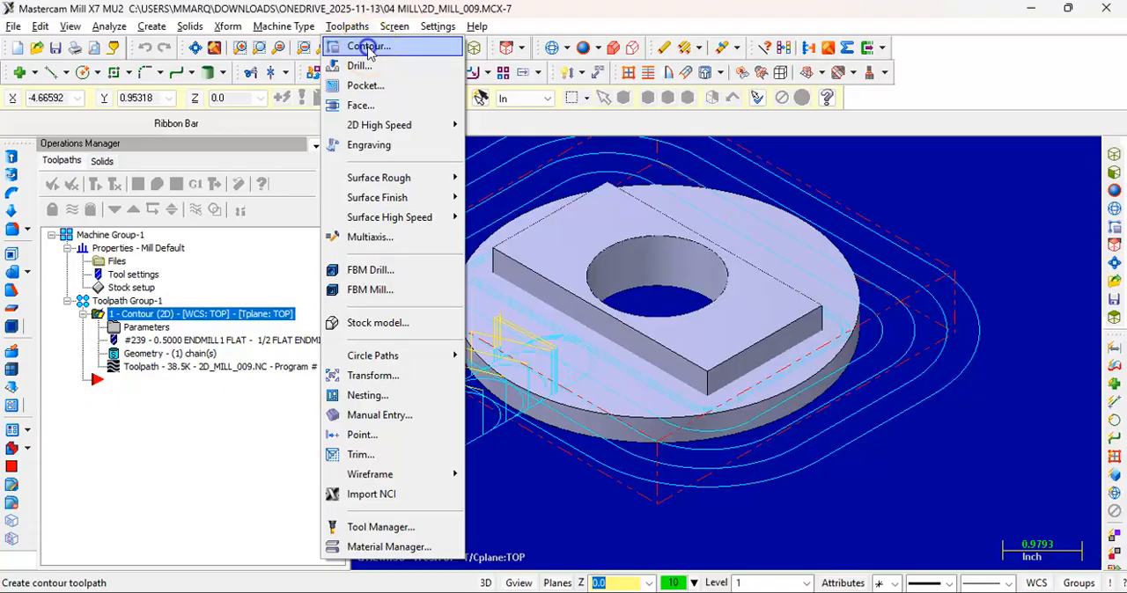
pyautogui.click(368, 49)
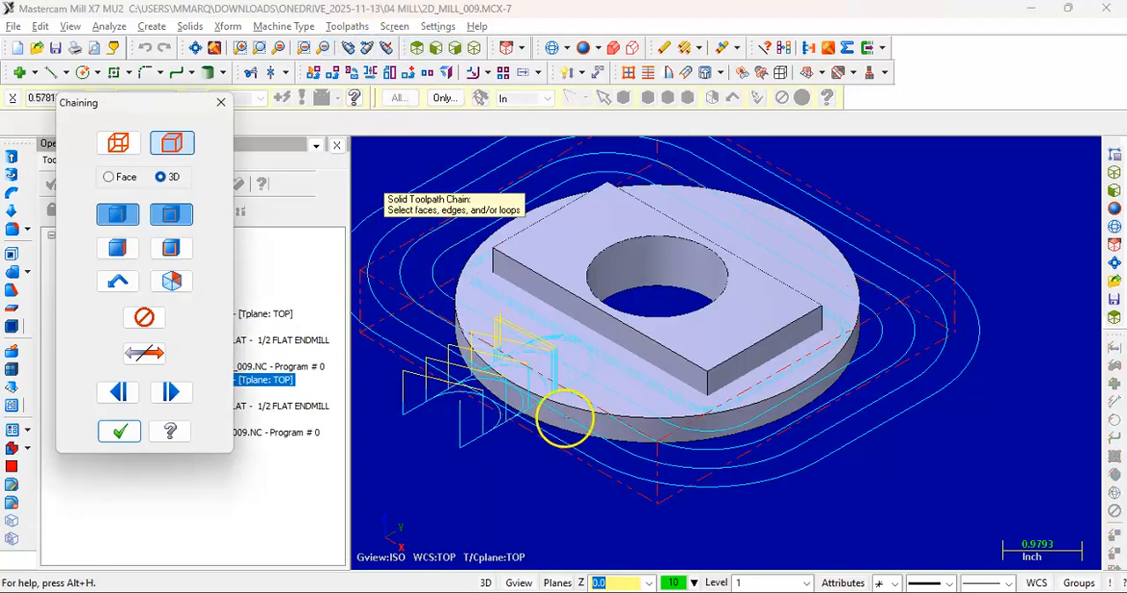
pyautogui.click(577, 412)
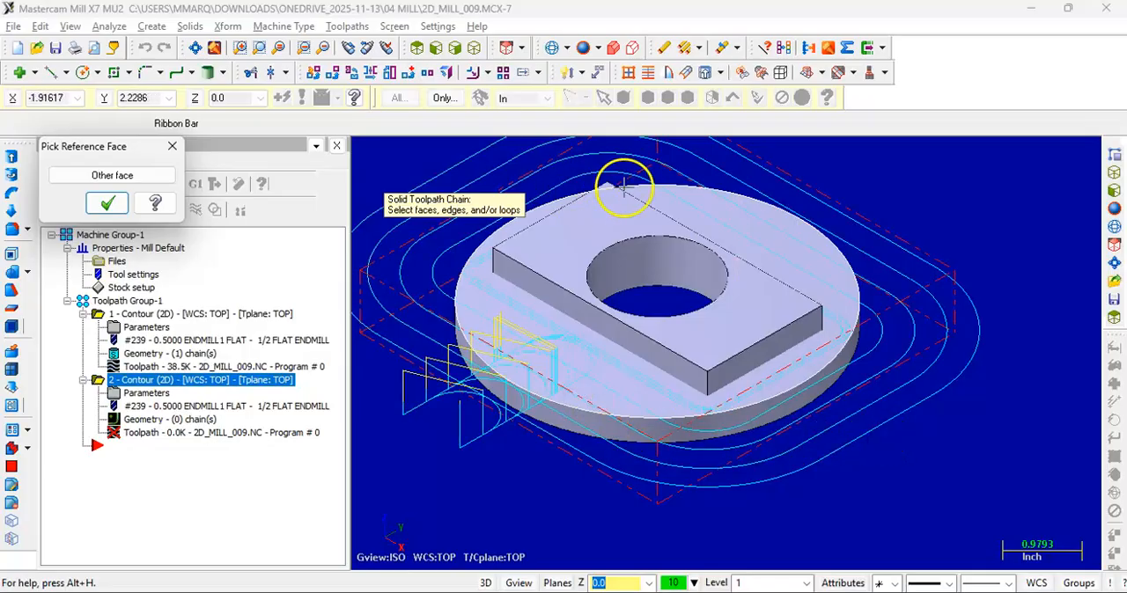
pyautogui.click(107, 204)
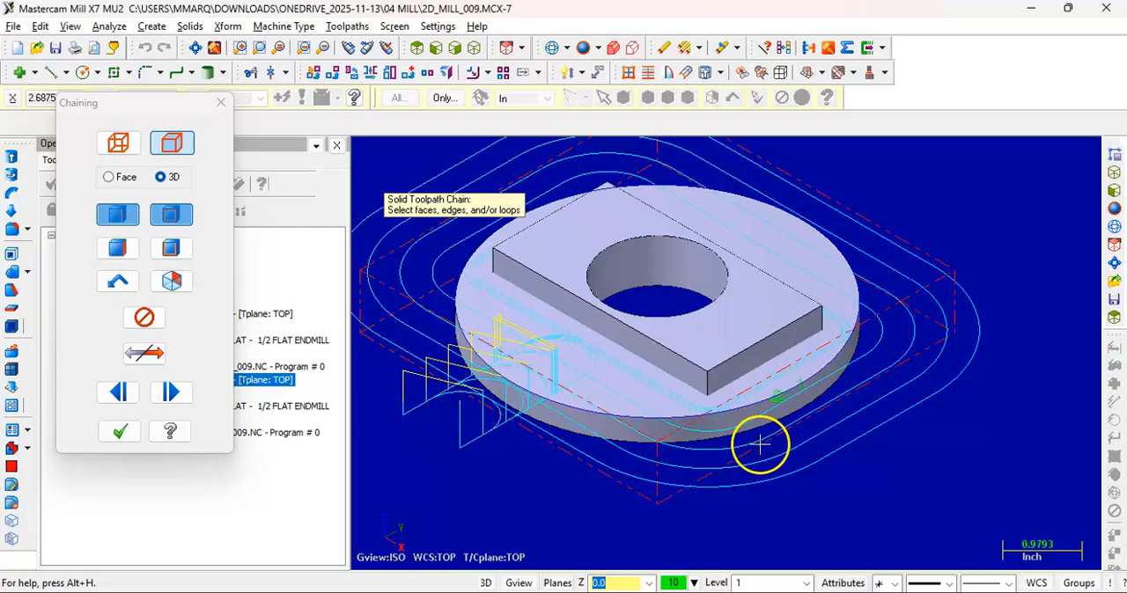
pyautogui.click(120, 431)
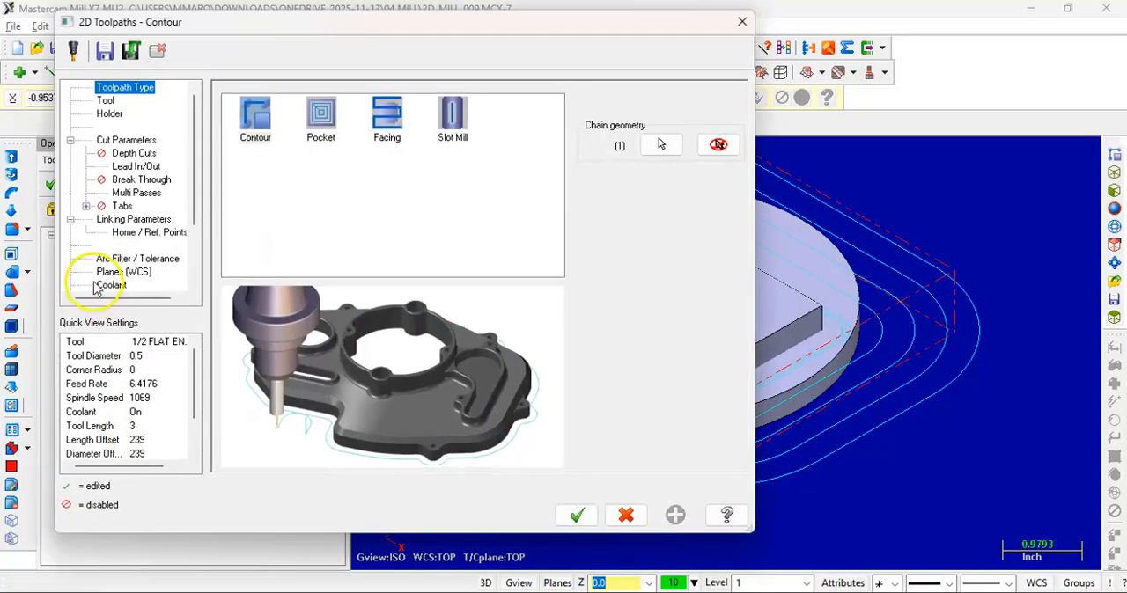
# Review the second contour's tool, cut parameters and multi passes, and set its depth from a point on the disc's bottom edge
pyautogui.click(106, 100)
pyautogui.click(300, 134)
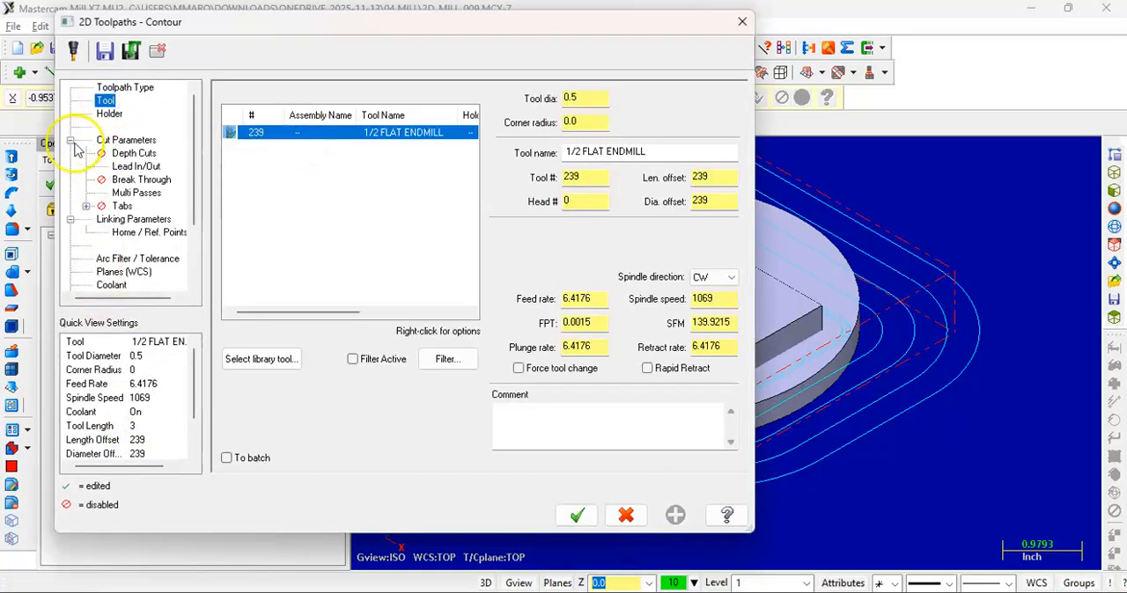
pyautogui.click(123, 140)
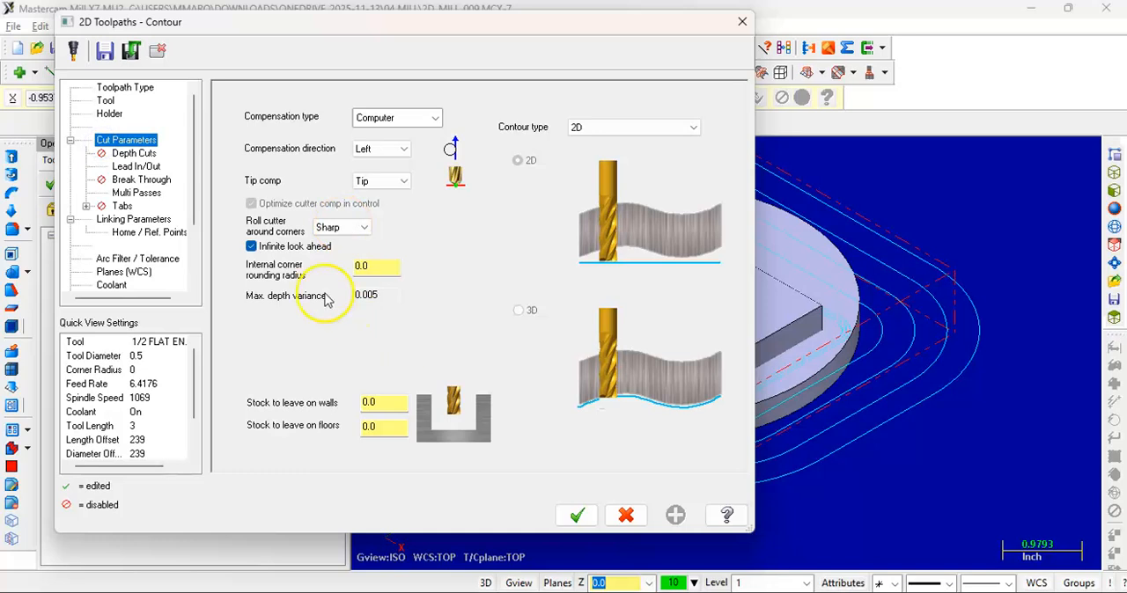
pyautogui.click(124, 194)
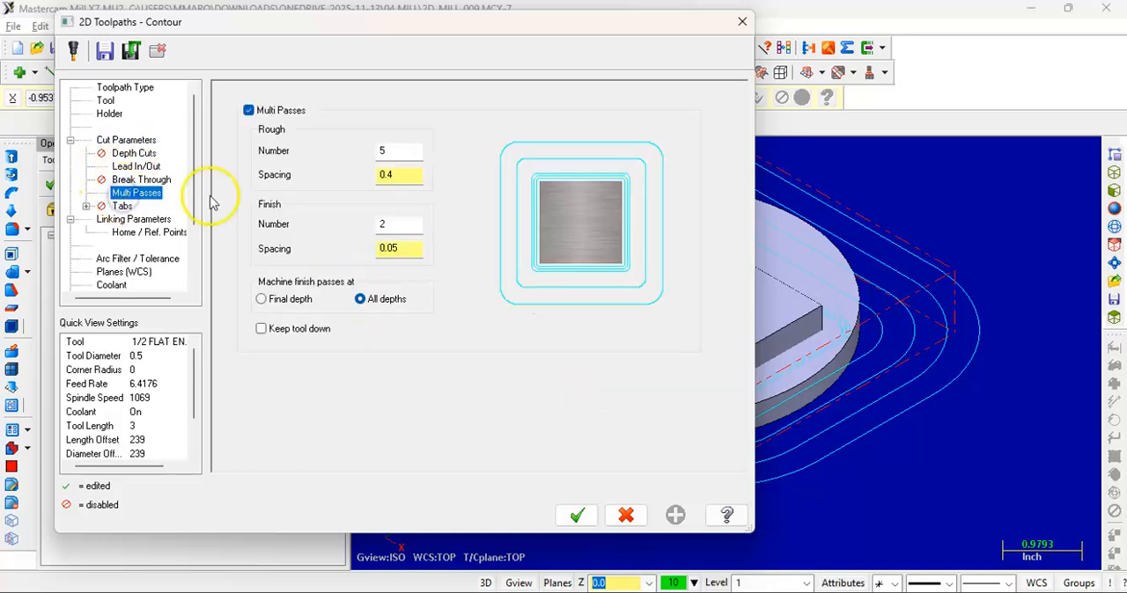
pyautogui.click(131, 220)
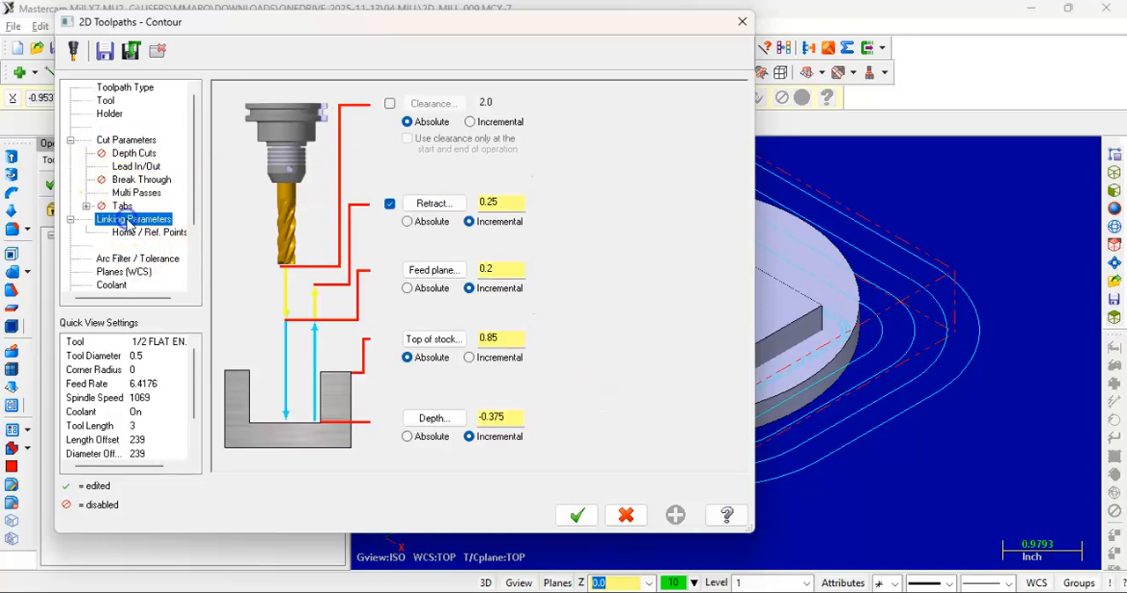
pyautogui.click(434, 419)
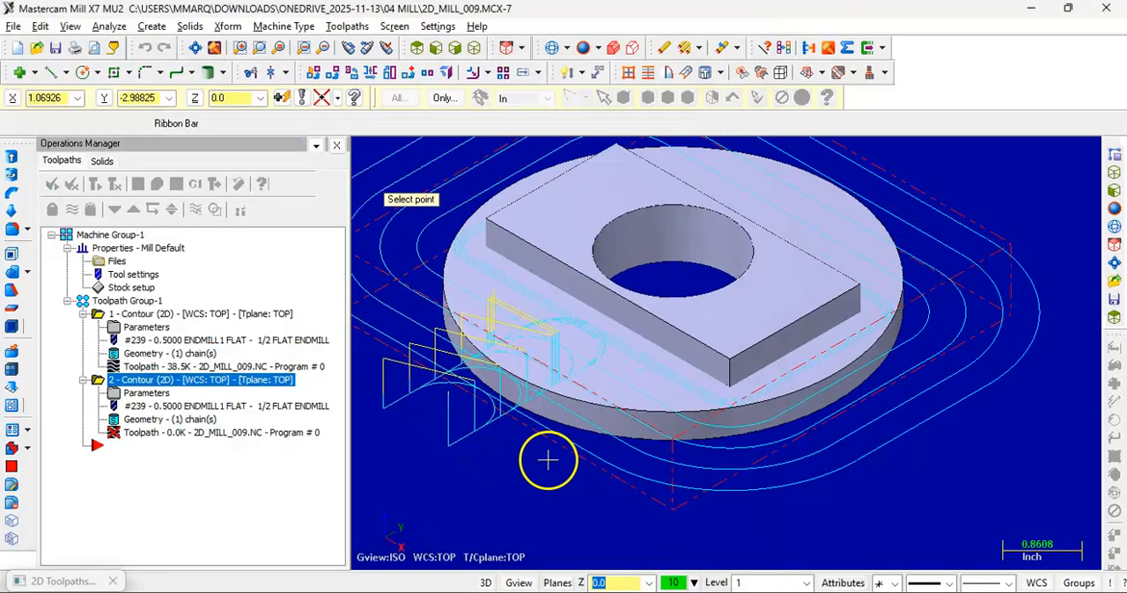
pyautogui.click(580, 431)
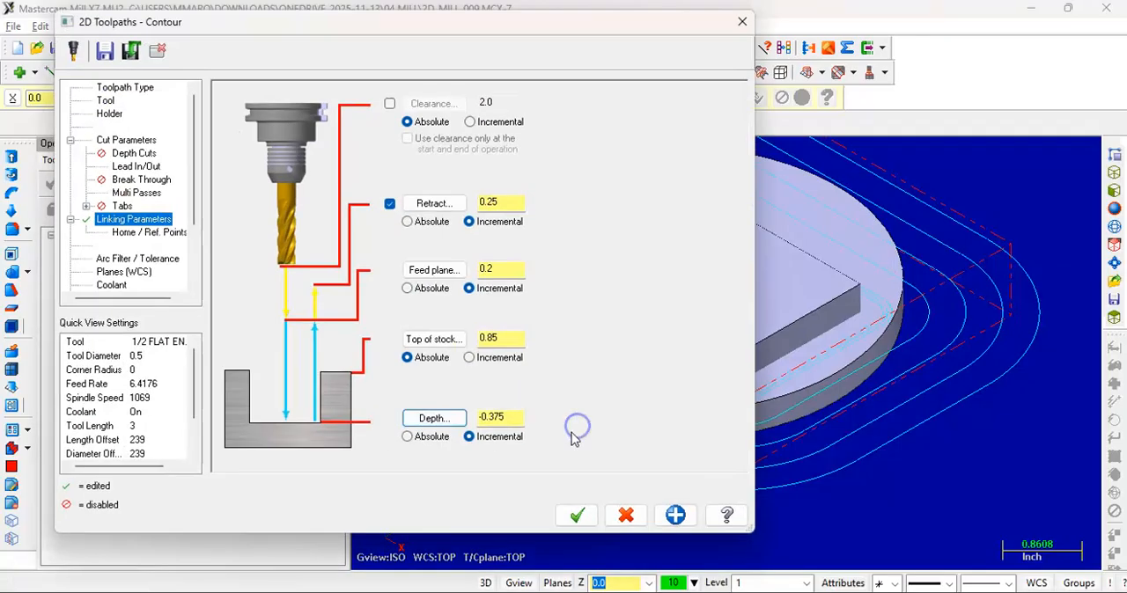
# Enable break through with an amount of 0.1 on the disc contour and generate the toolpath
pyautogui.click(134, 180)
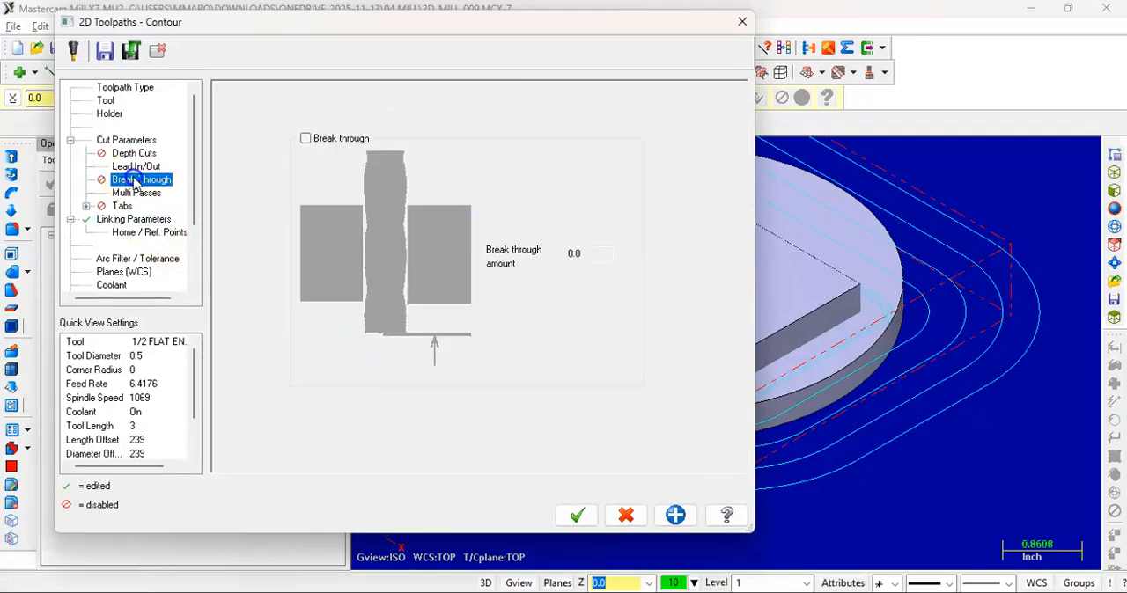
pyautogui.click(322, 139)
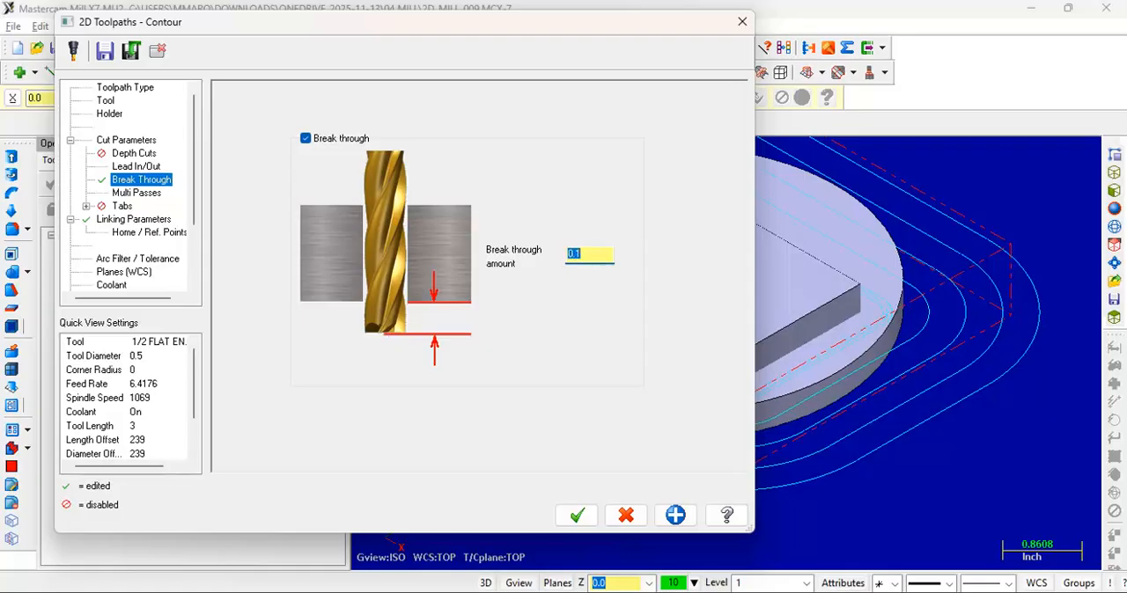
pyautogui.click(579, 518)
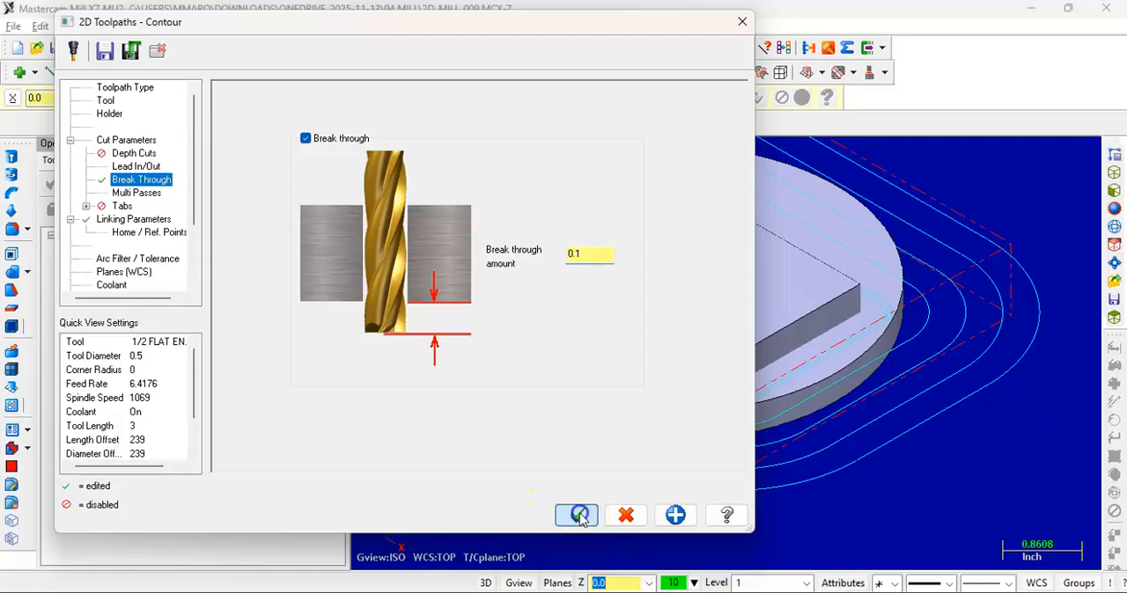
# Inspect the disc contour toolpath and its break-through depth in the front and isometric views
pyautogui.moveTo(617, 440); pyautogui.dragTo(596, 401, button='middle')
pyautogui.scroll(1, 596, 402)
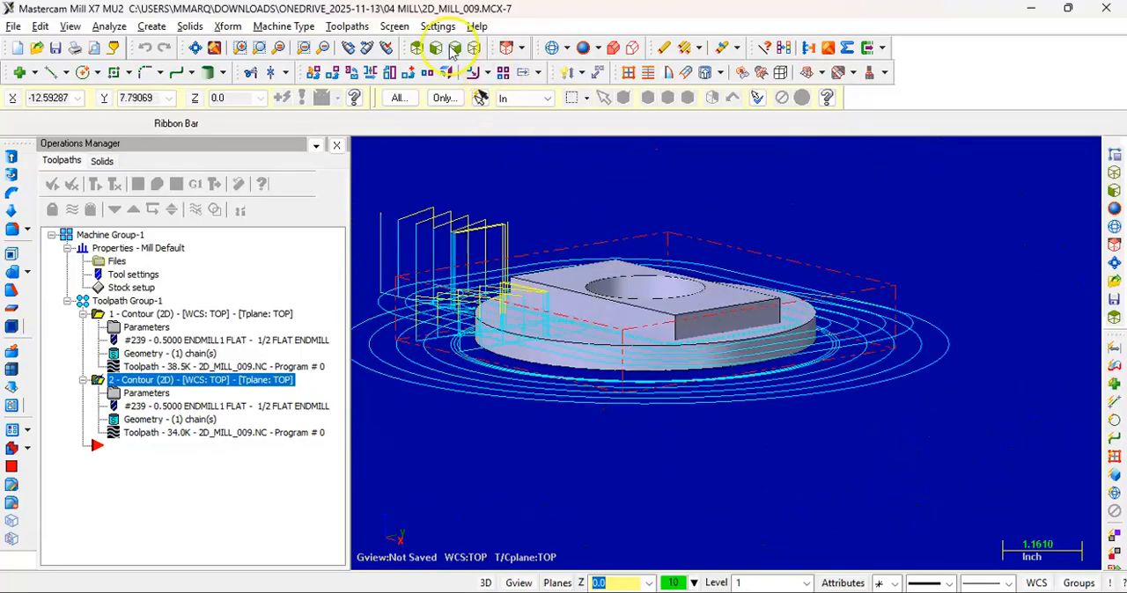
pyautogui.click(436, 47)
pyautogui.scroll(-1, 525, 371)
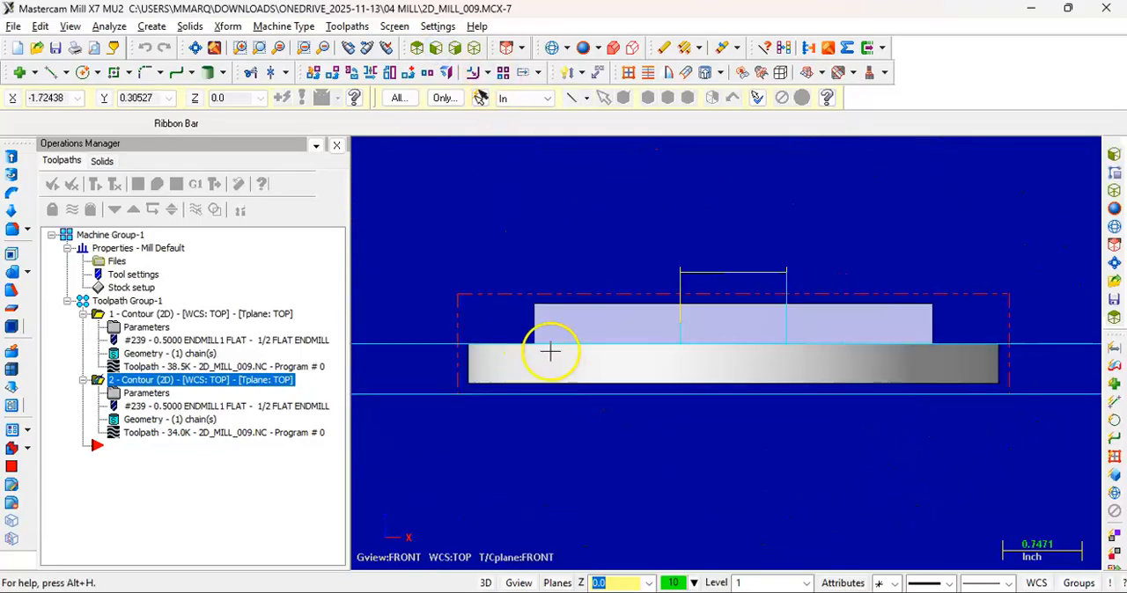
pyautogui.moveTo(549, 353); pyautogui.dragTo(573, 360, button='middle')
pyautogui.click(435, 46)
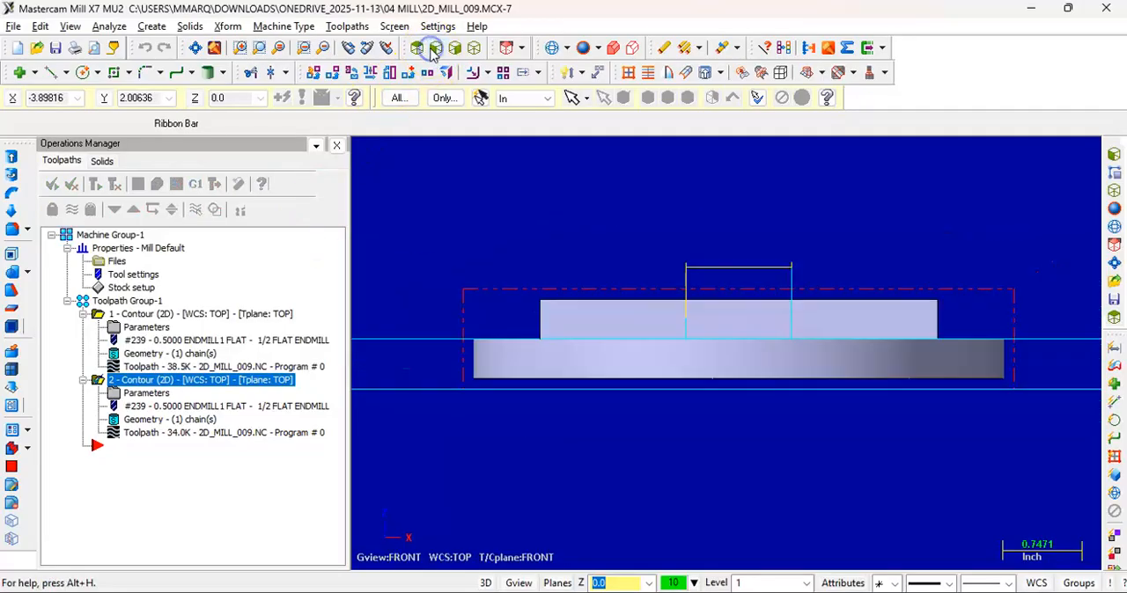
pyautogui.click(473, 47)
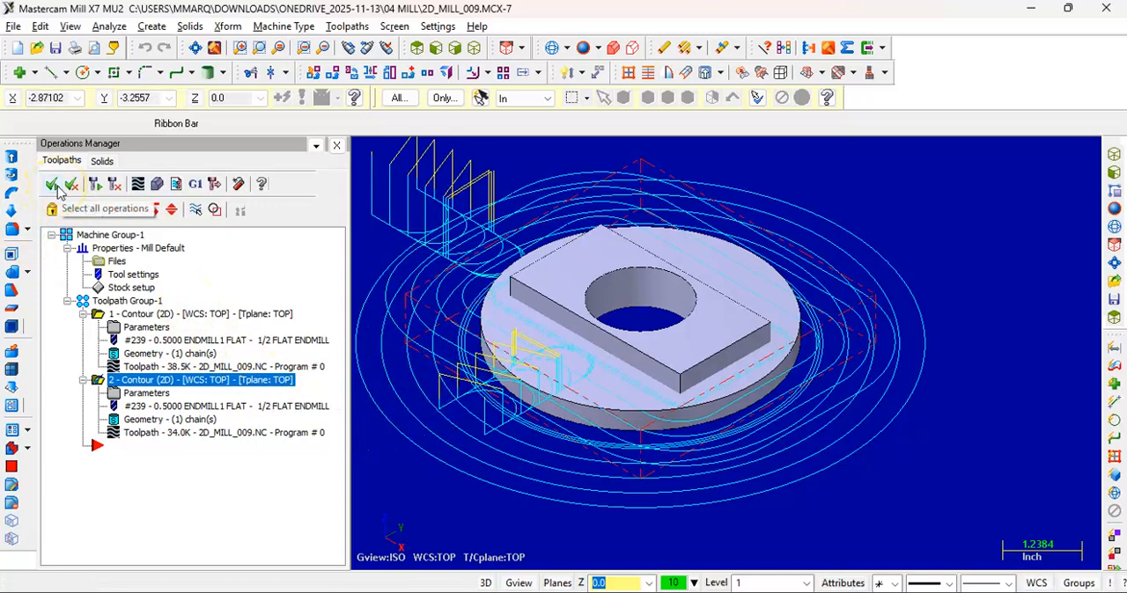
# Open both contour operations in the Verify simulator, set it to stop on collision and turn on Color Loop
pyautogui.click(58, 188)
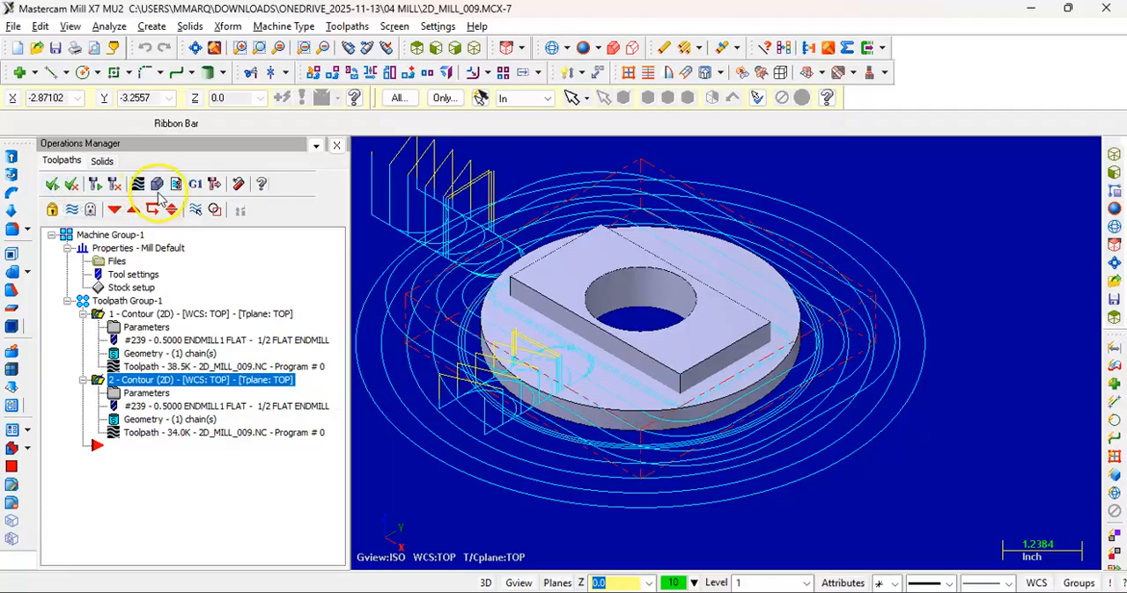
pyautogui.click(158, 185)
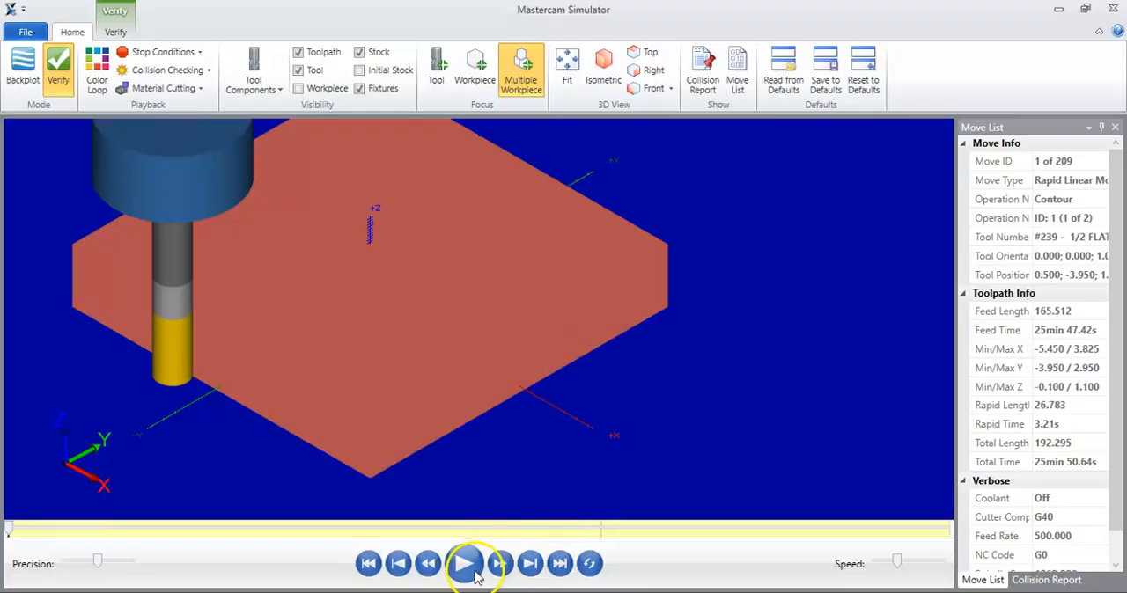
pyautogui.click(160, 55)
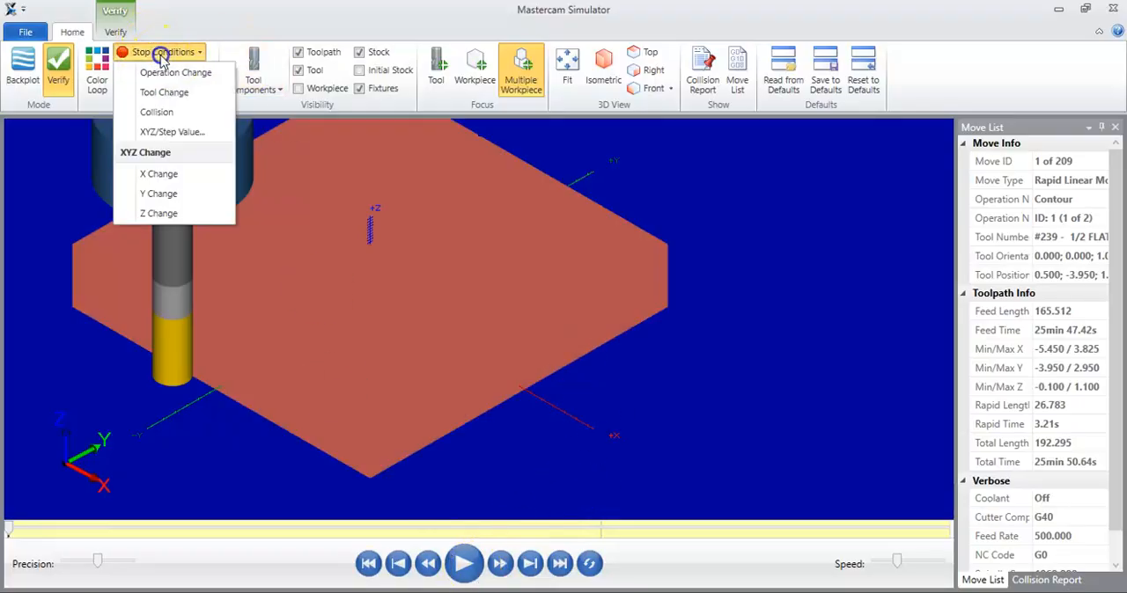
pyautogui.click(157, 111)
pyautogui.click(100, 63)
# Run the simulation of both contours, examine the cut block and disc from several angles, and close the simulator
pyautogui.click(463, 563)
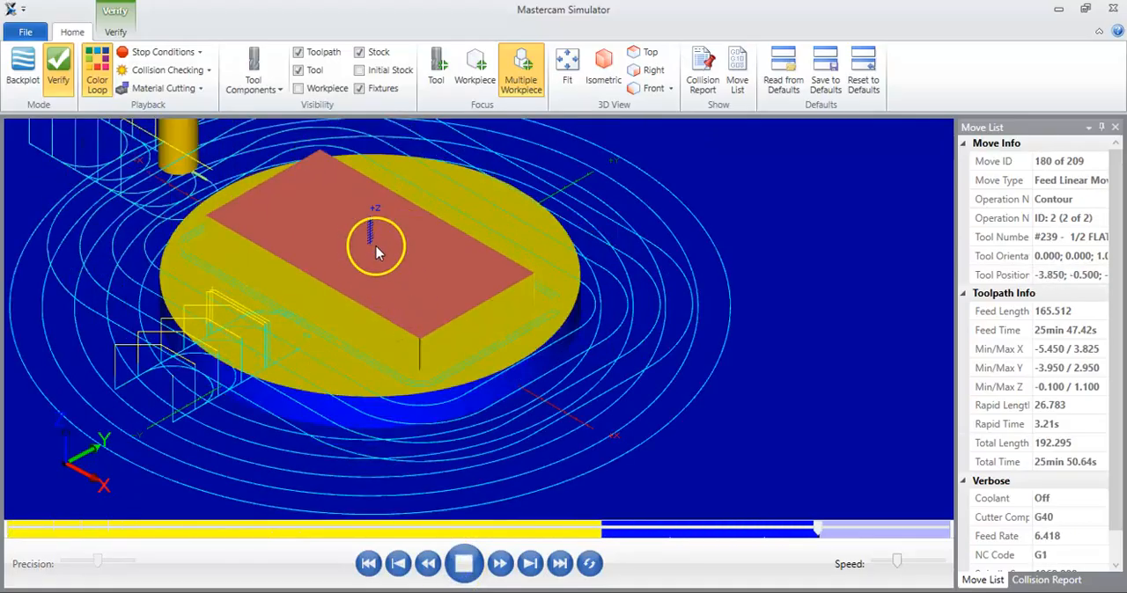
pyautogui.moveTo(496, 233); pyautogui.dragTo(561, 283)
pyautogui.moveTo(530, 290)
pyautogui.mouseDown(button='middle')
pyautogui.moveTo(513, 291)
pyautogui.moveTo(527, 292)
pyautogui.mouseUp(button='middle')
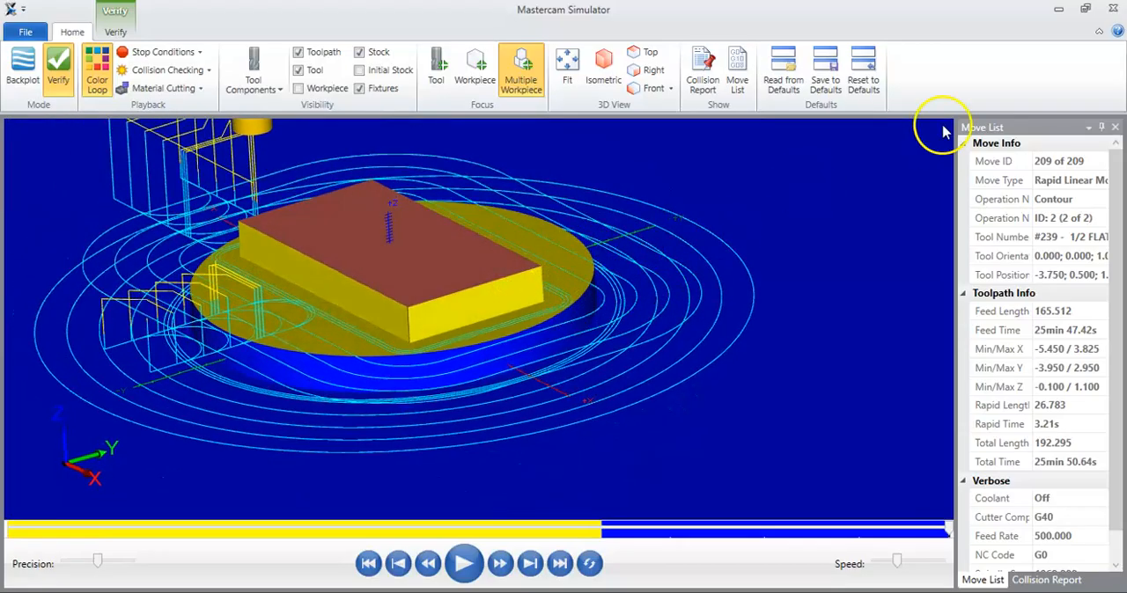
pyautogui.click(1113, 9)
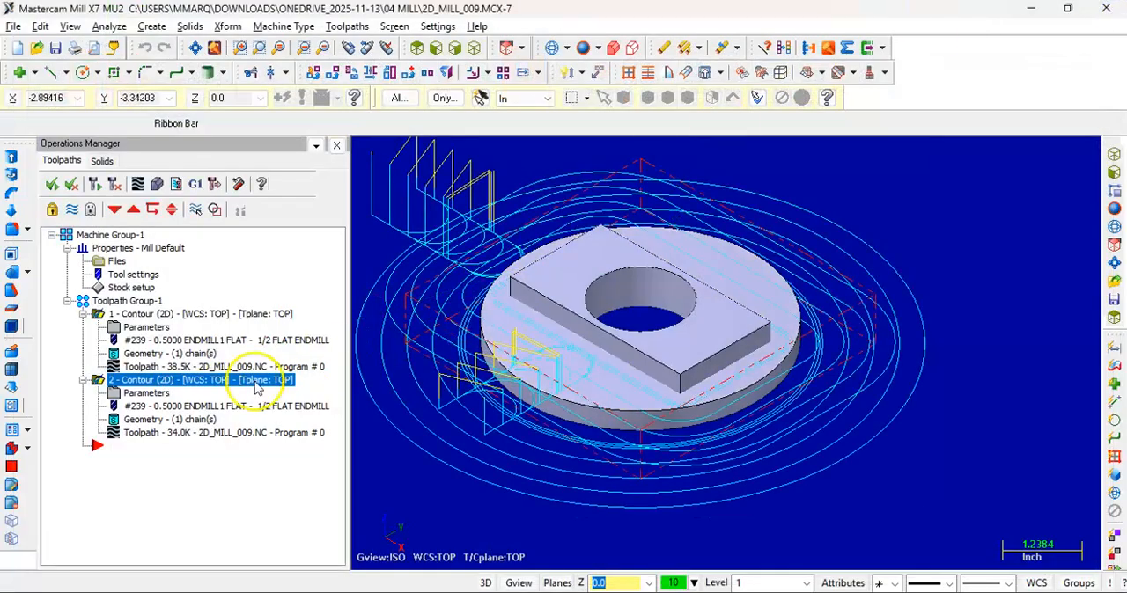
# Disable multi passes on the first contour around the rectangular block and accept the parameters
pyautogui.click(141, 314)
pyautogui.click(144, 328)
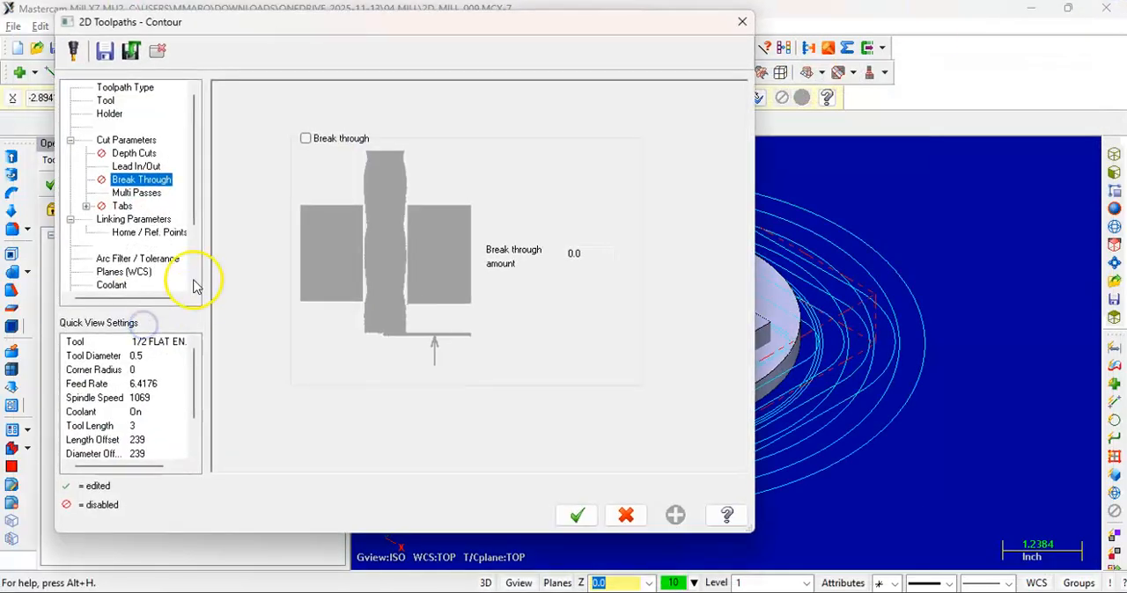
pyautogui.click(134, 193)
pyautogui.click(248, 110)
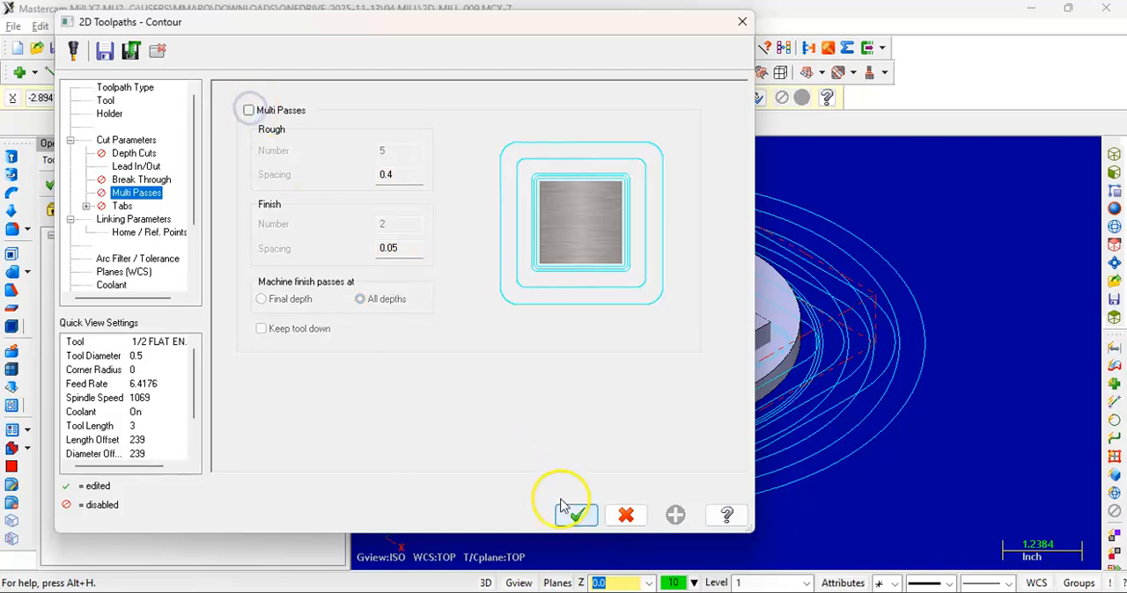
pyautogui.click(577, 515)
# Disable multi passes on the disc contour as well and regenerate both contour toolpaths
pyautogui.click(141, 380)
pyautogui.click(145, 393)
pyautogui.click(247, 111)
pyautogui.click(577, 515)
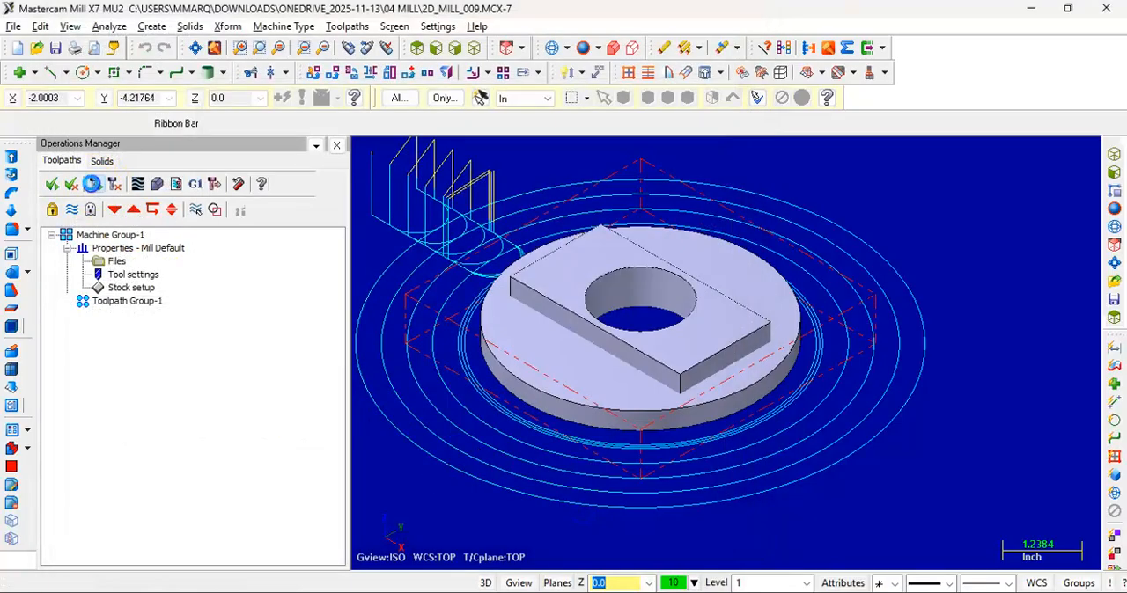
pyautogui.moveTo(575, 392); pyautogui.dragTo(585, 356, button='middle')
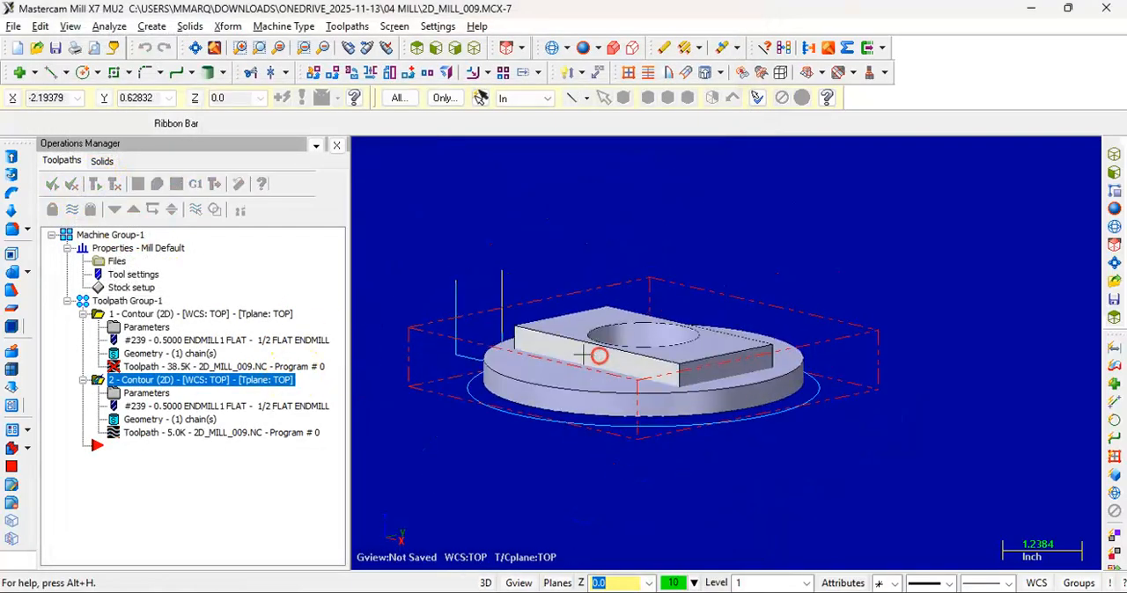
pyautogui.click(180, 314)
pyautogui.click(97, 186)
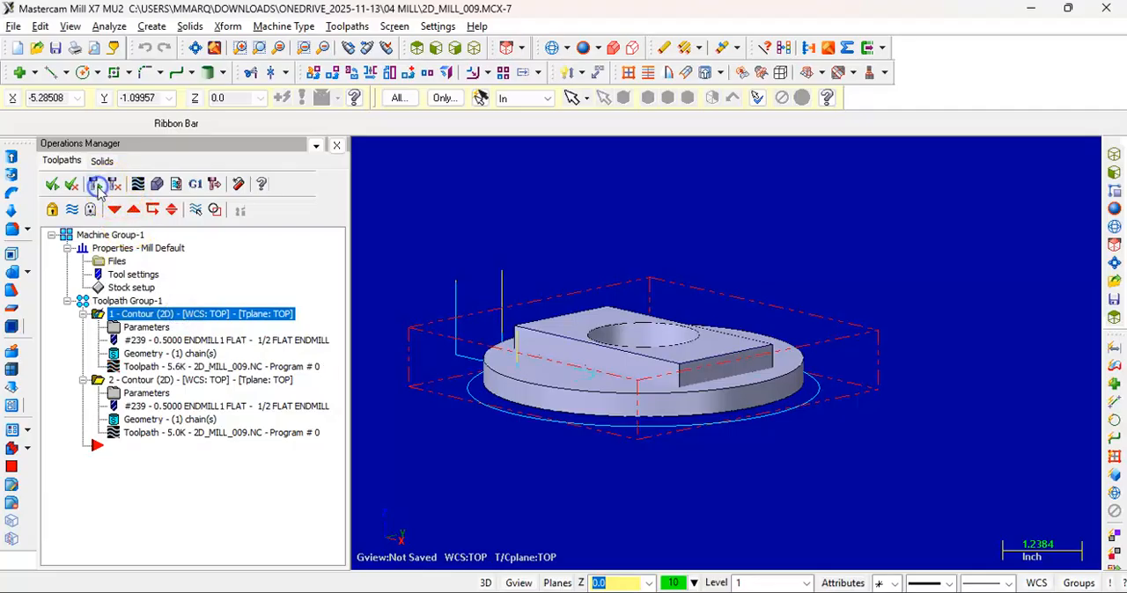
# Simulate both single-pass contours in Verify mode and examine the material left around the block and disc
pyautogui.moveTo(644, 437); pyautogui.dragTo(640, 441, button='middle')
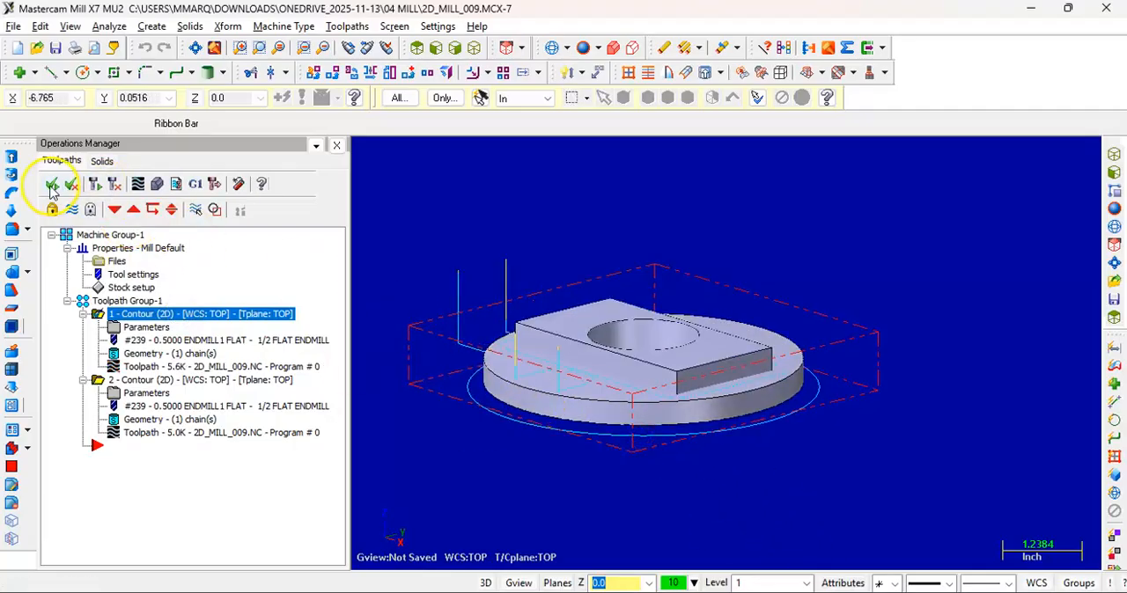
pyautogui.click(155, 184)
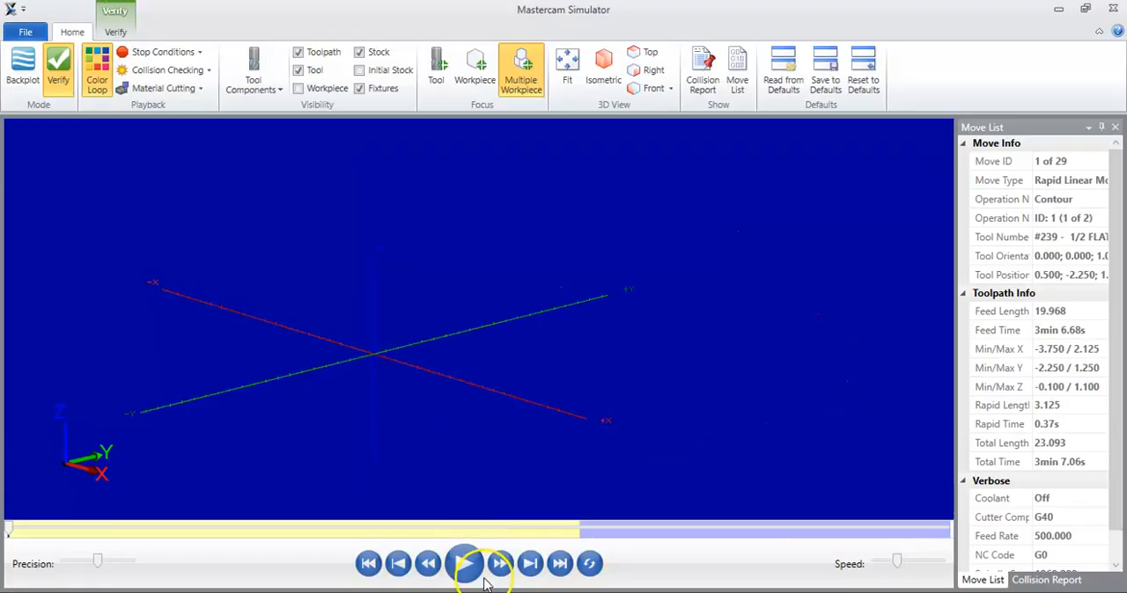
pyautogui.click(464, 565)
pyautogui.moveTo(330, 230); pyautogui.dragTo(334, 248, button='middle')
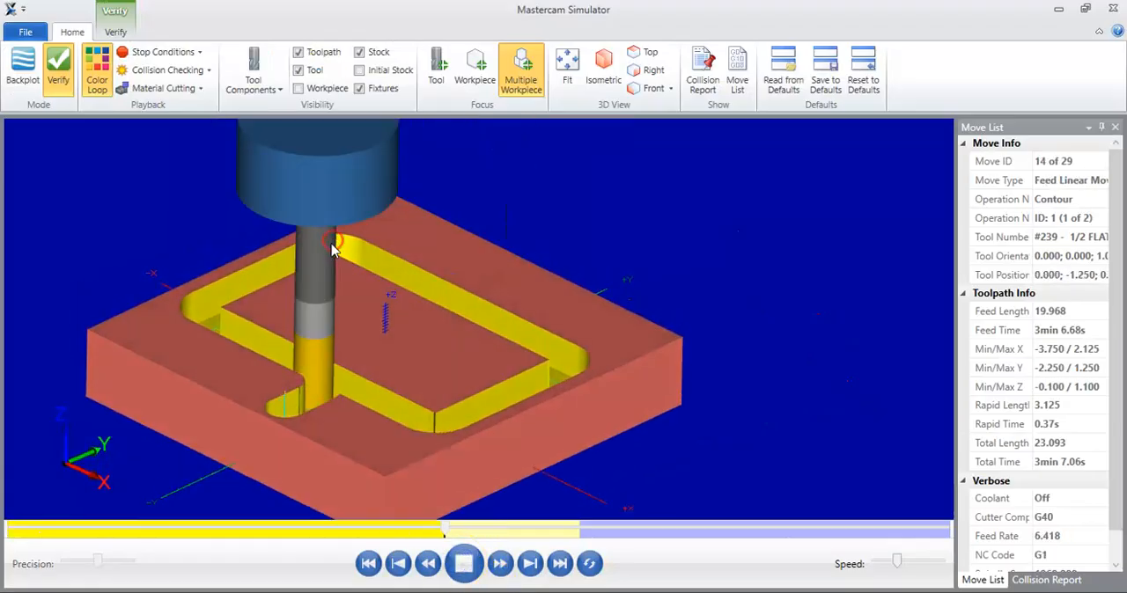
pyautogui.moveTo(433, 419); pyautogui.dragTo(429, 449, button='middle')
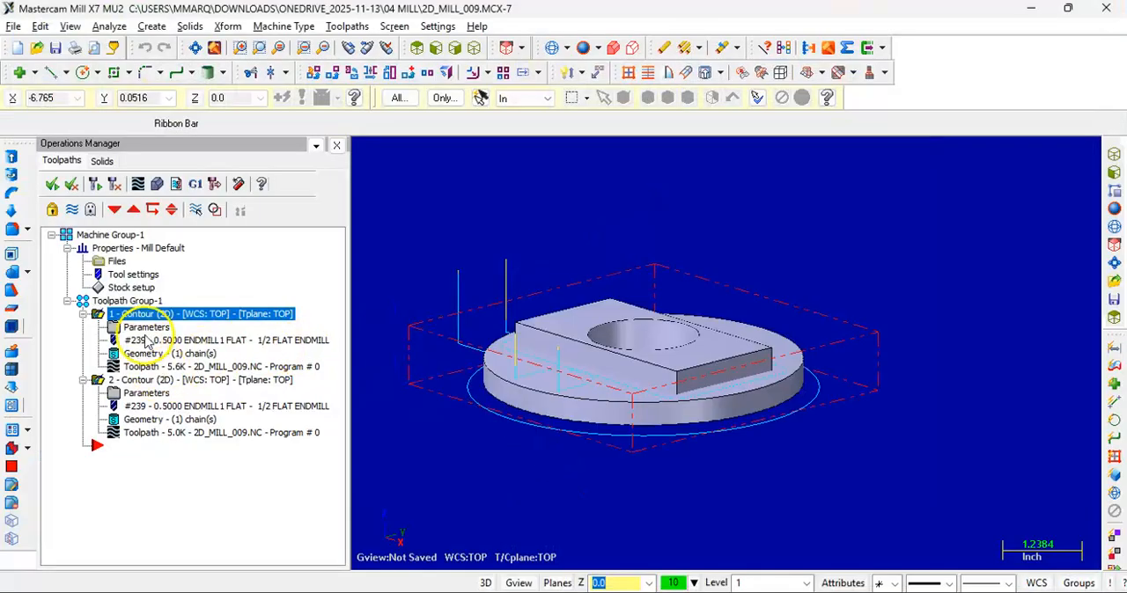
# Re-enable multi passes on the first contour around the rectangular block with 4 rough passes and accept the parameters
pyautogui.click(145, 327)
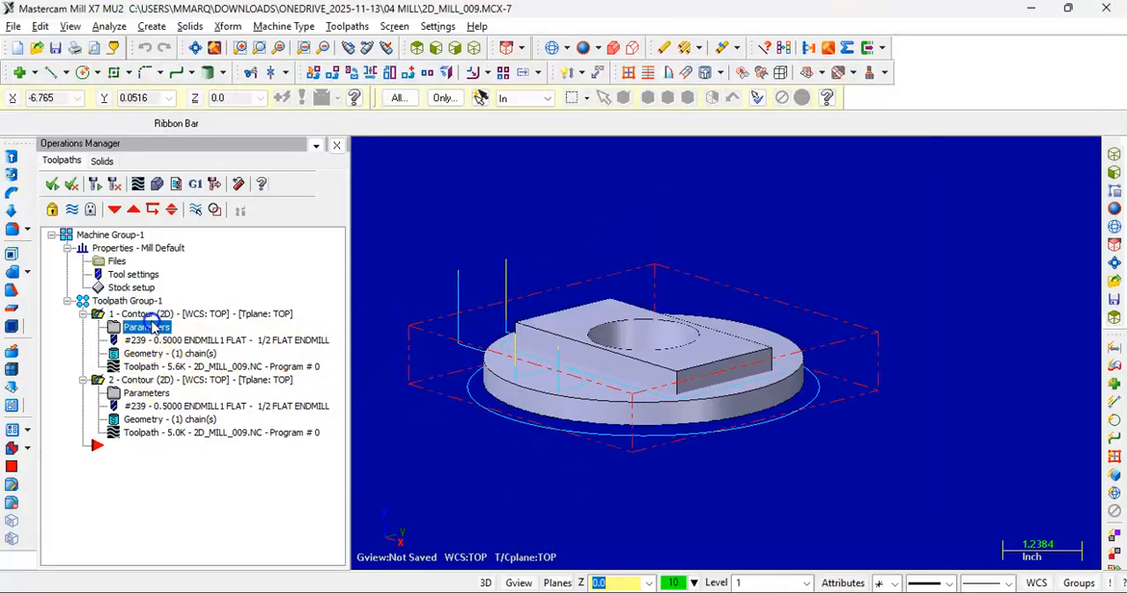
pyautogui.click(256, 107)
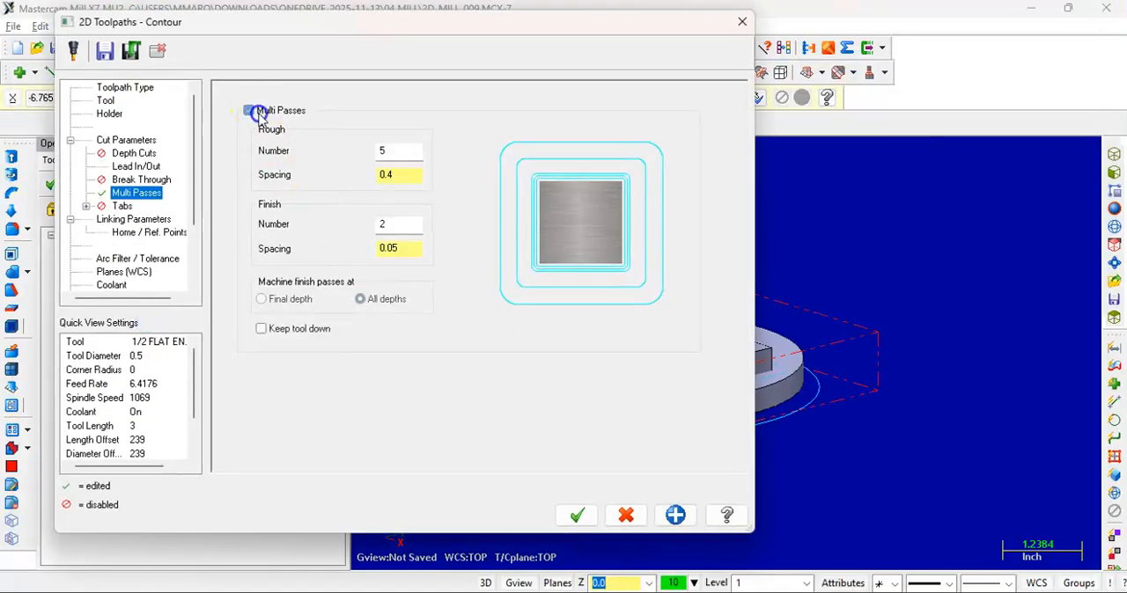
pyautogui.doubleClick(394, 148)
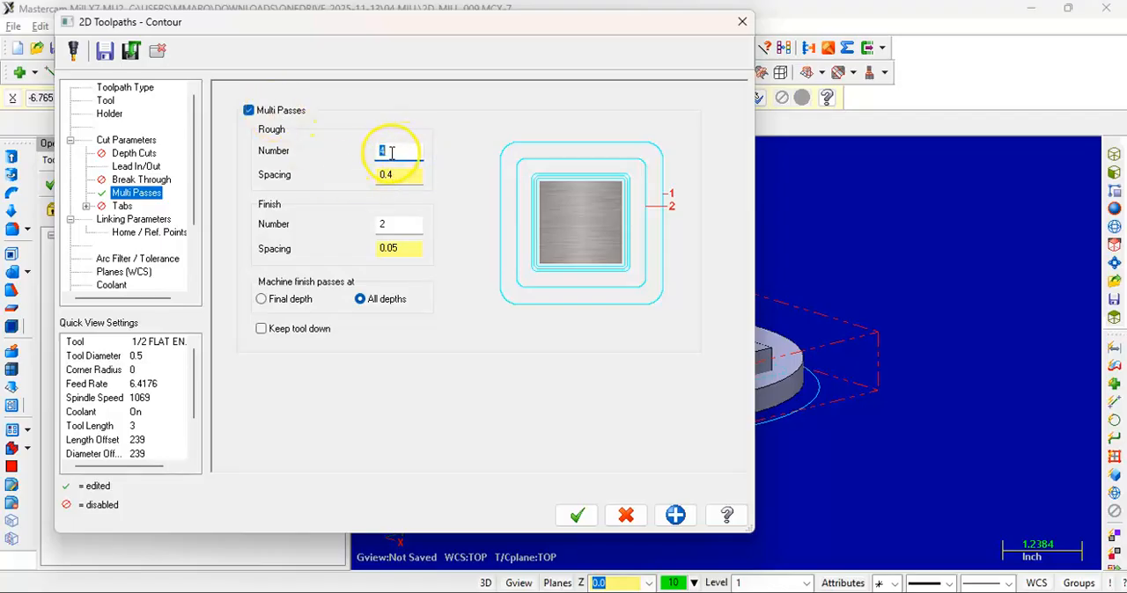
pyautogui.click(619, 516)
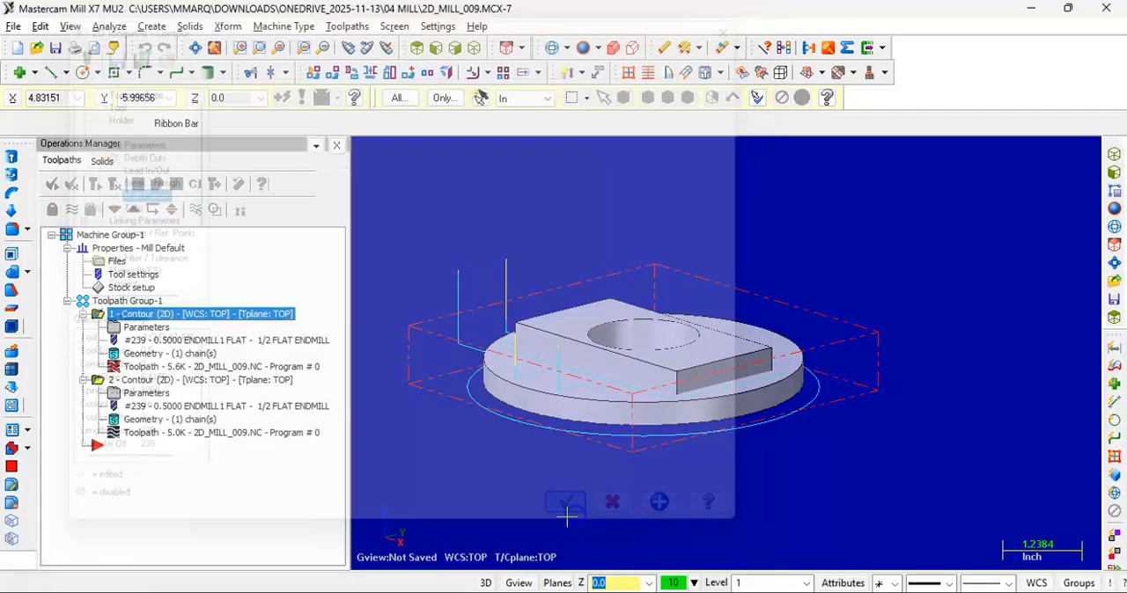
# Re-enable multi passes on the disc contour with 2 rough passes, accept the parameters and regenerate both contour toolpaths
pyautogui.click(148, 393)
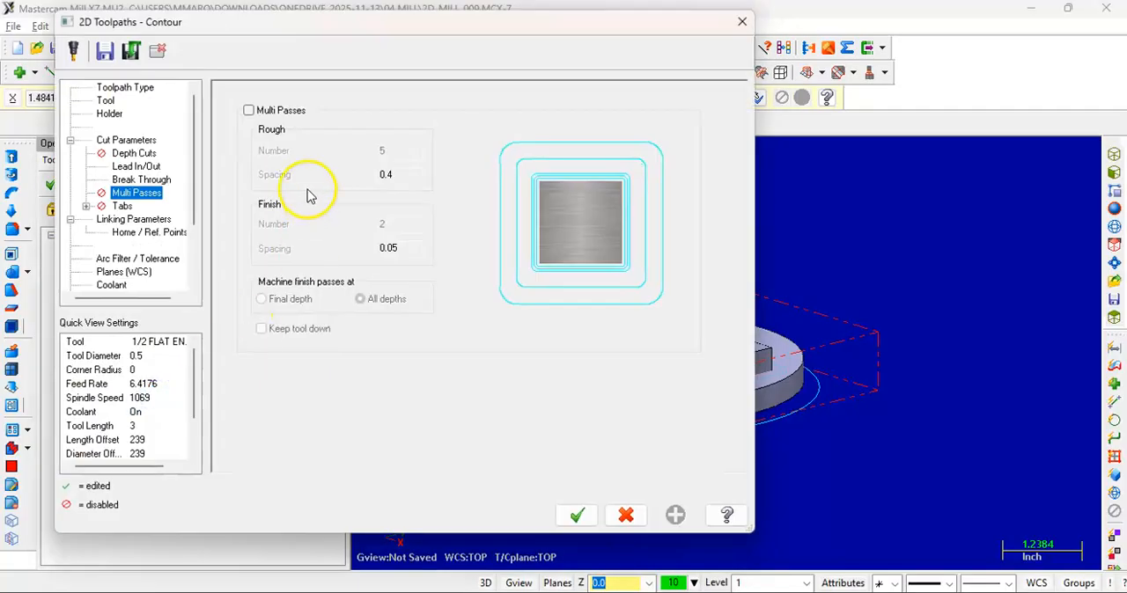
pyautogui.click(250, 110)
pyautogui.doubleClick(401, 151)
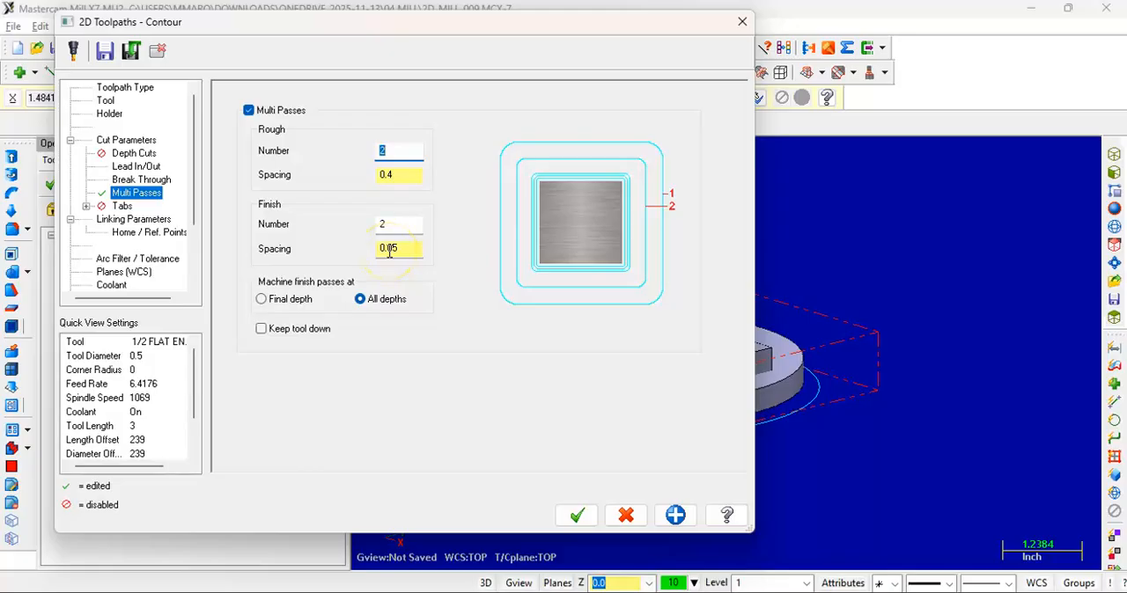
pyautogui.click(575, 516)
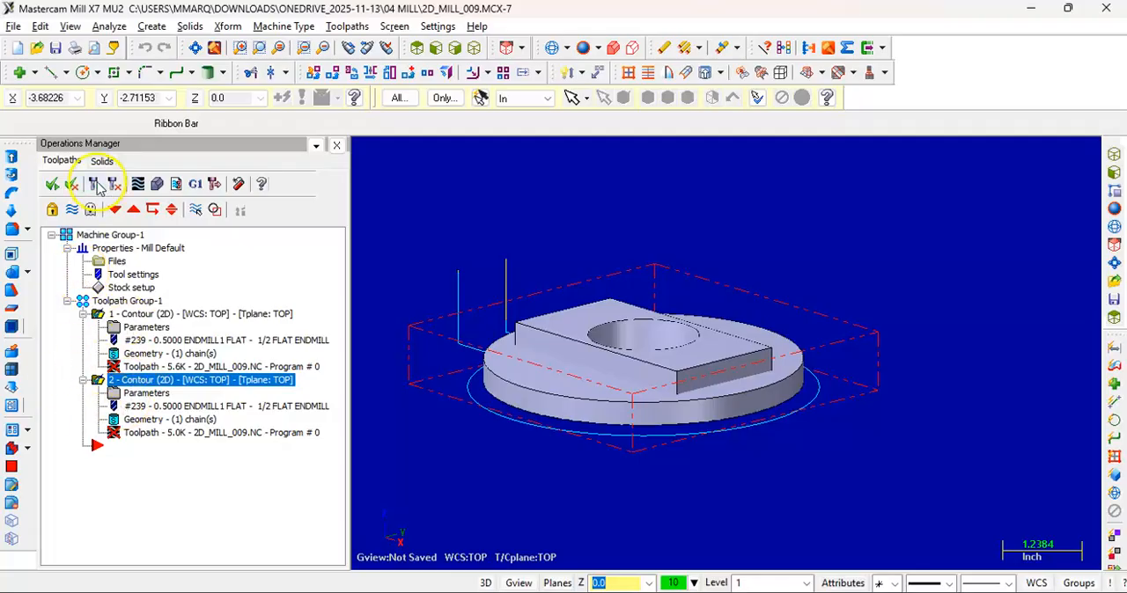
pyautogui.click(97, 183)
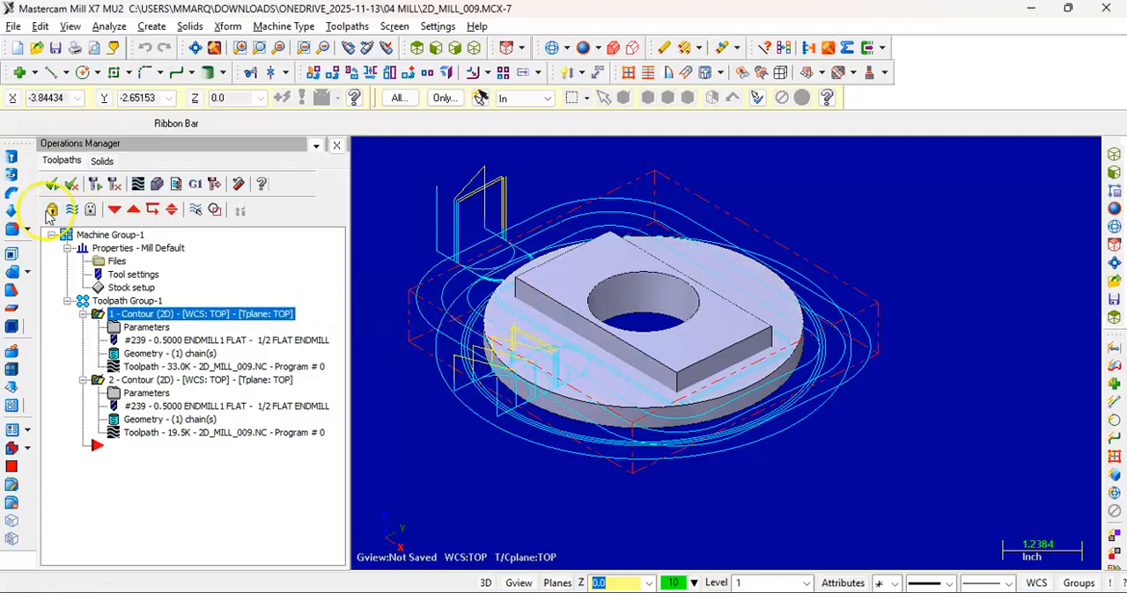
# Simulate both multi-pass contours in Verify mode, examine the cut block, disc and remaining stock corners, and close the simulator
pyautogui.click(156, 183)
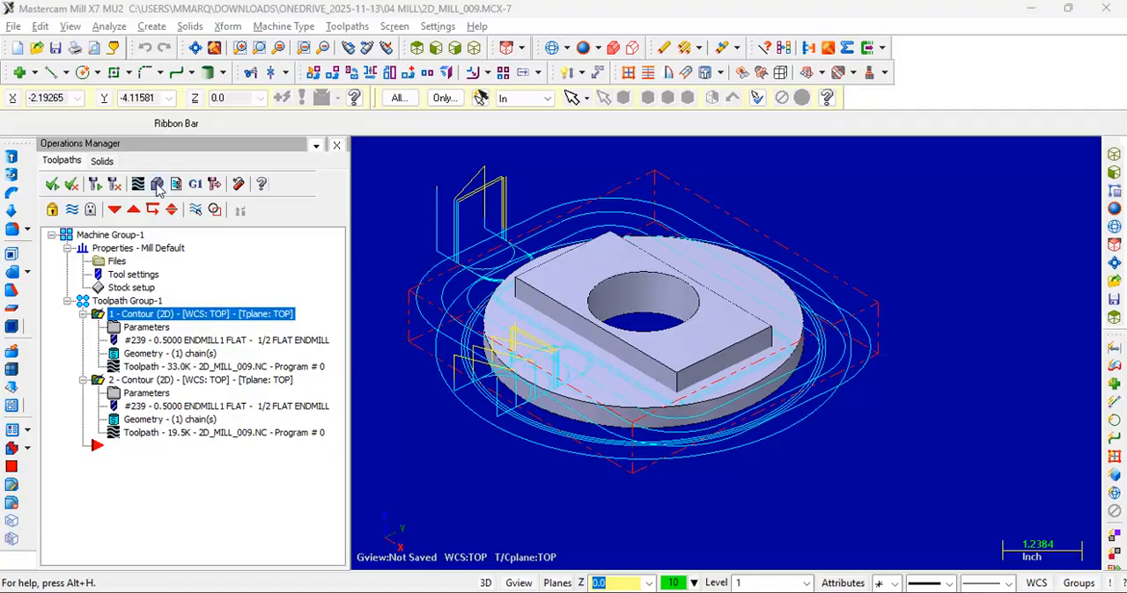
pyautogui.click(157, 186)
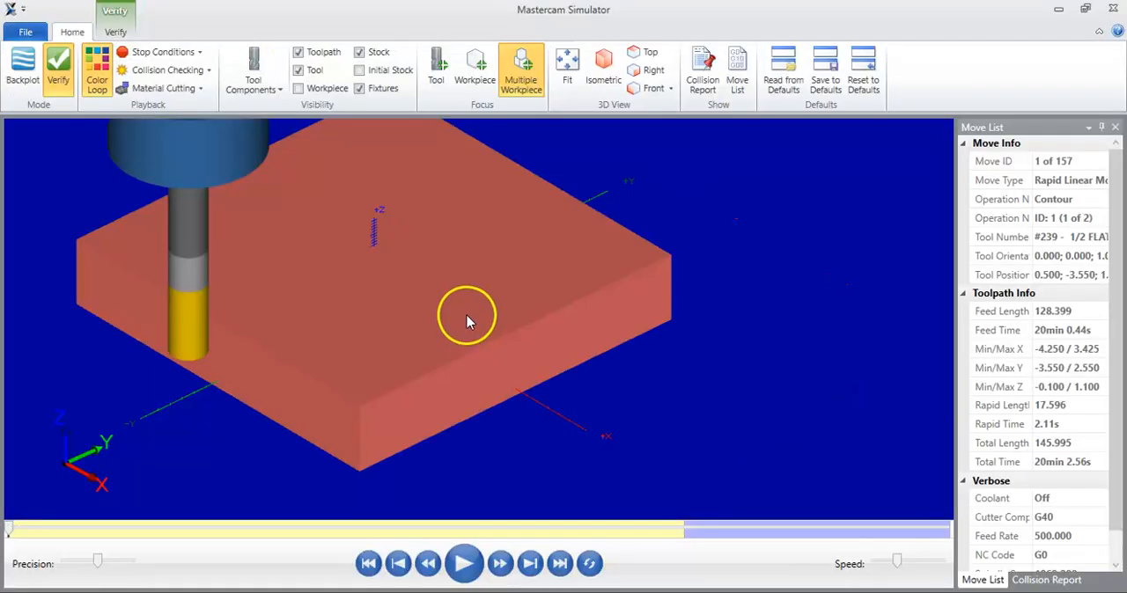
pyautogui.click(541, 80)
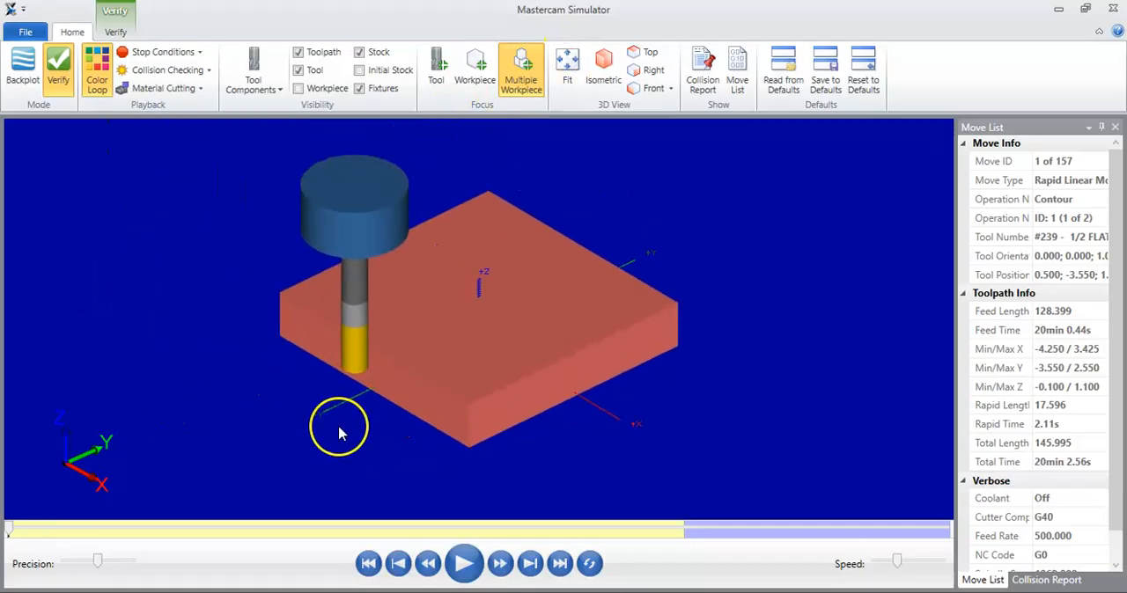
pyautogui.click(164, 52)
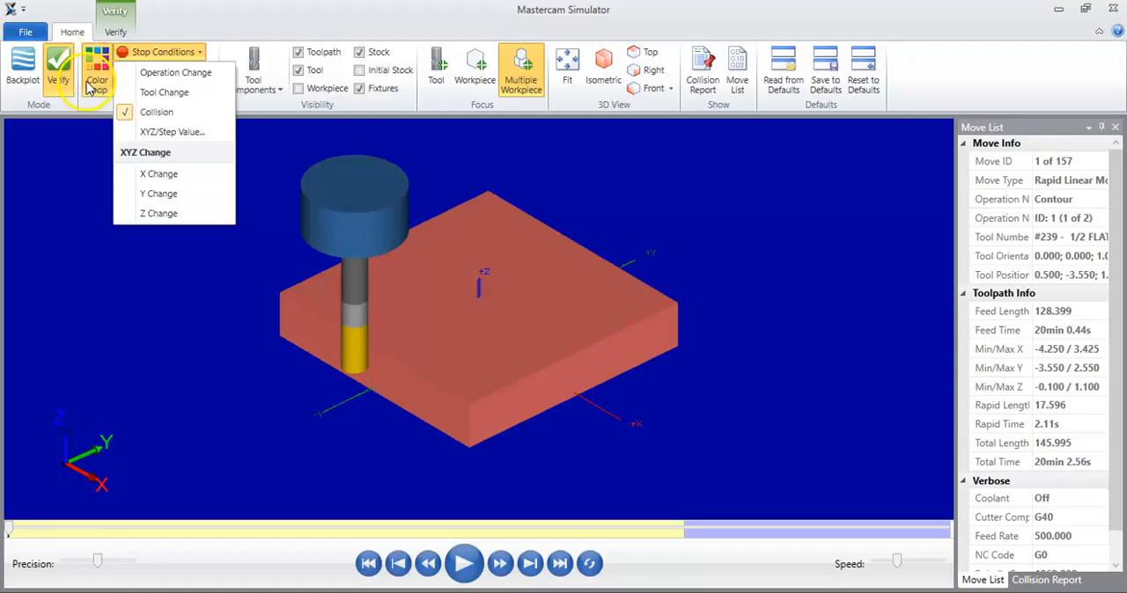
pyautogui.click(216, 13)
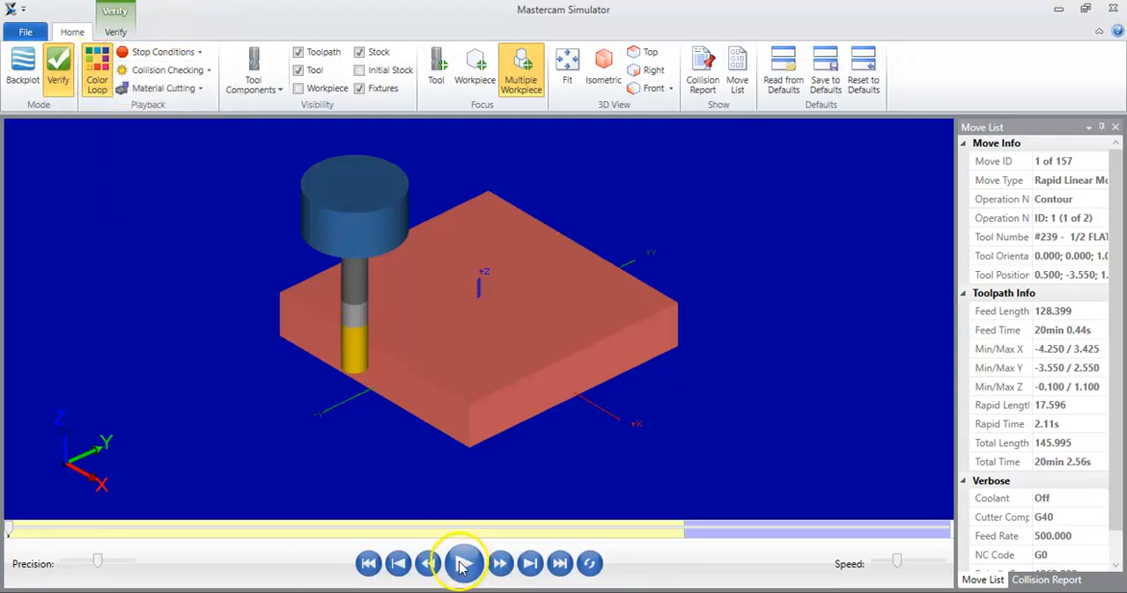
pyautogui.click(462, 565)
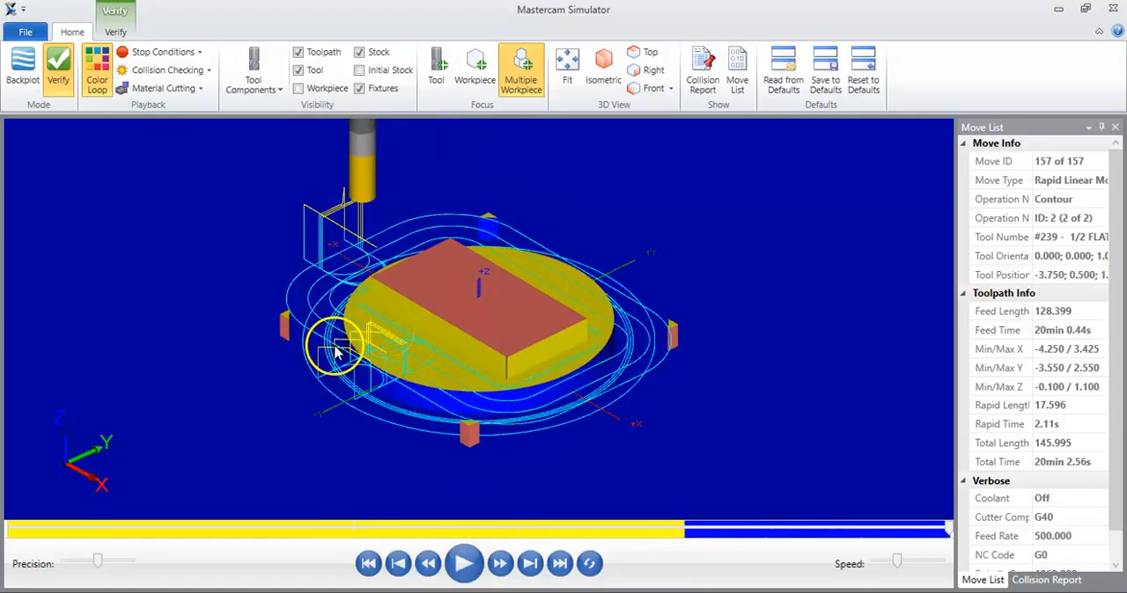
pyautogui.scroll(3, 308, 343)
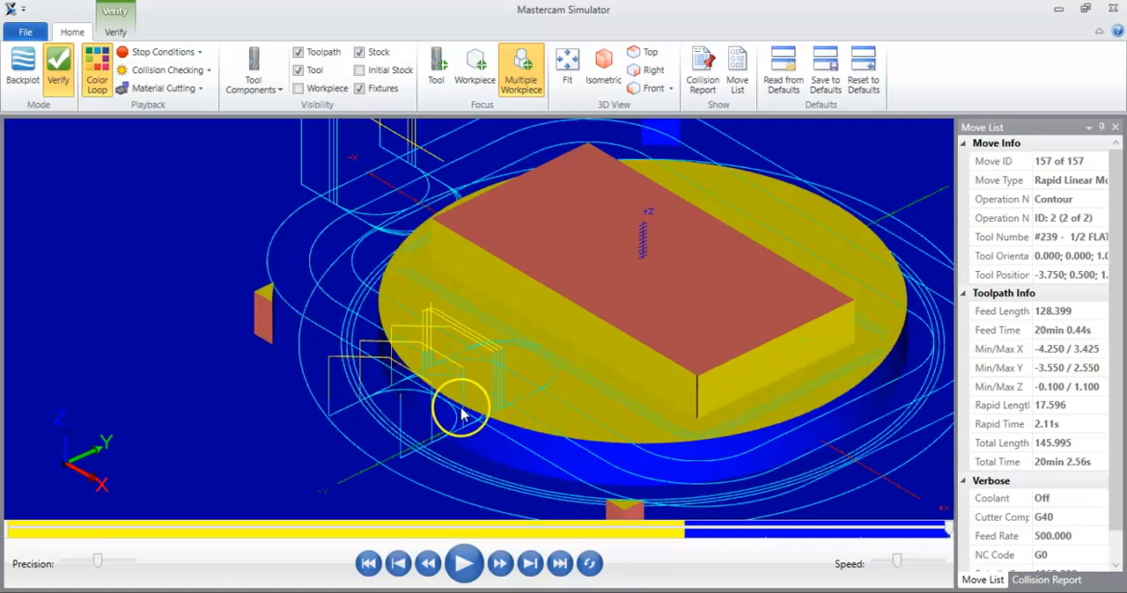
pyautogui.scroll(-3, 390, 423)
pyautogui.moveTo(671, 430)
pyautogui.mouseDown(button='middle')
pyautogui.moveTo(668, 382)
pyautogui.moveTo(672, 446)
pyautogui.moveTo(684, 446)
pyautogui.moveTo(675, 420)
pyautogui.moveTo(652, 431)
pyautogui.mouseUp(button='middle')
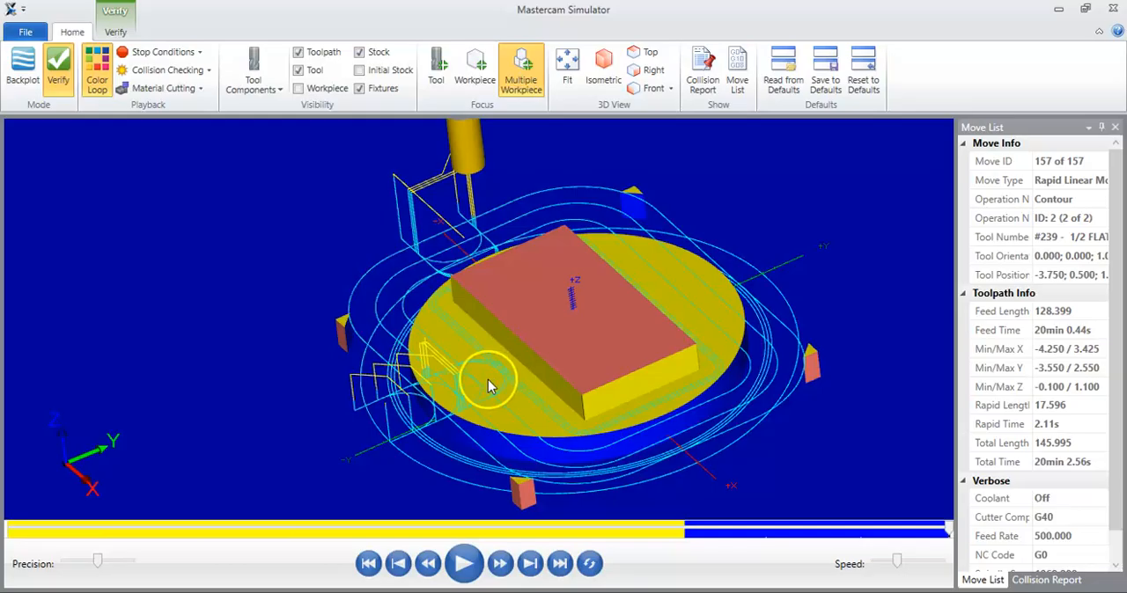
pyautogui.click(1114, 8)
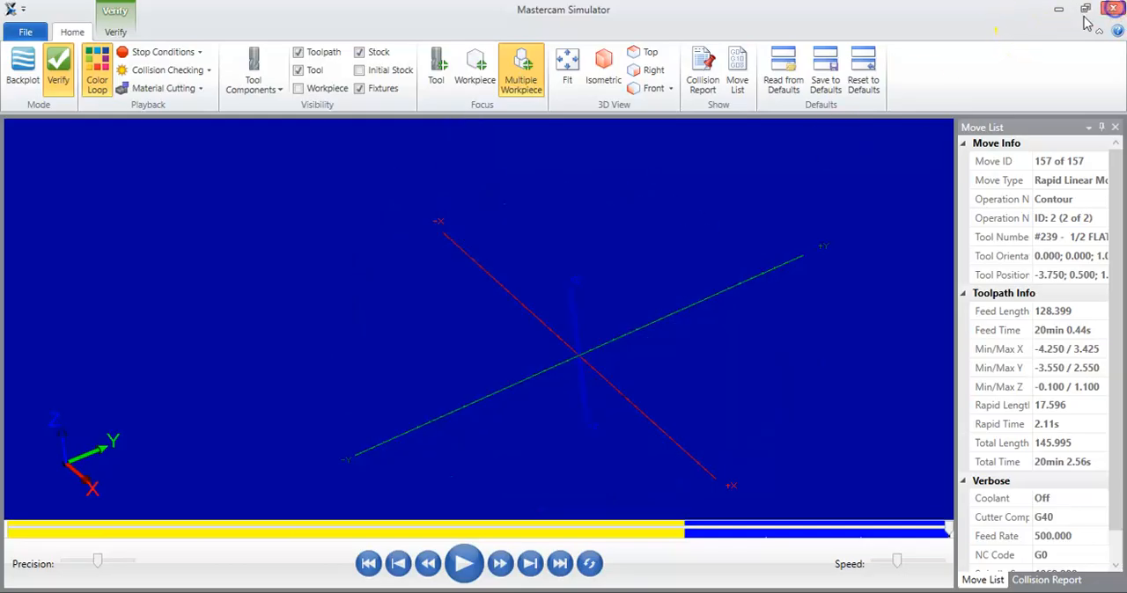